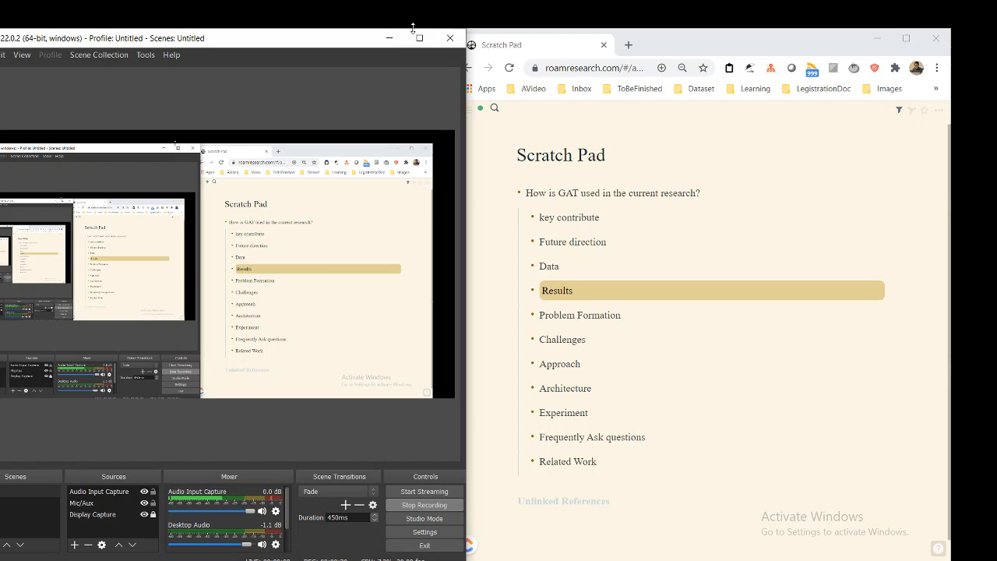
# Minimize the recording software and bring the top of the Graph attention network(GAT) page into view
pyautogui.click(389, 37)
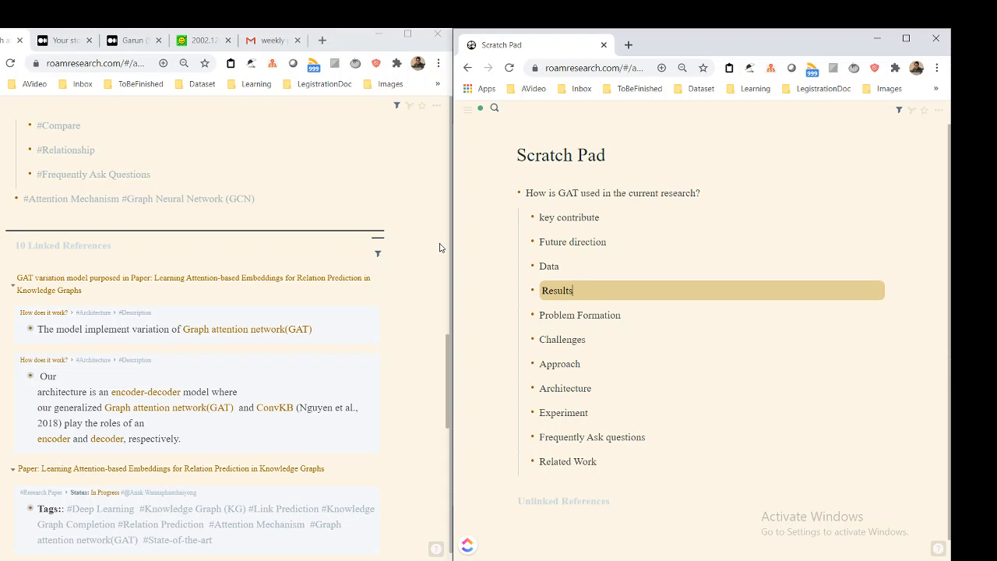
pyautogui.scroll(15, 361, 257)
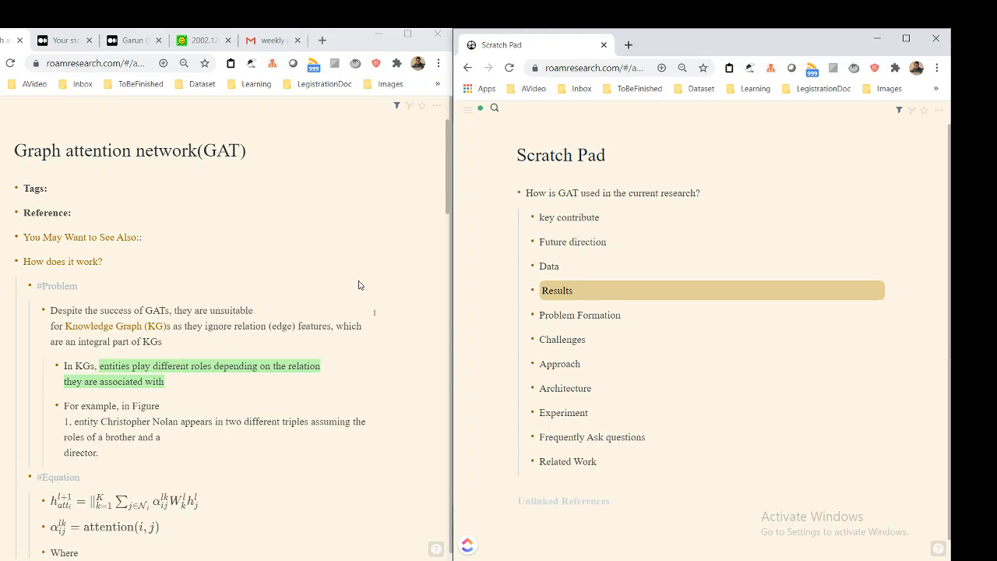
pyautogui.moveTo(720, 187); pyautogui.dragTo(552, 184)
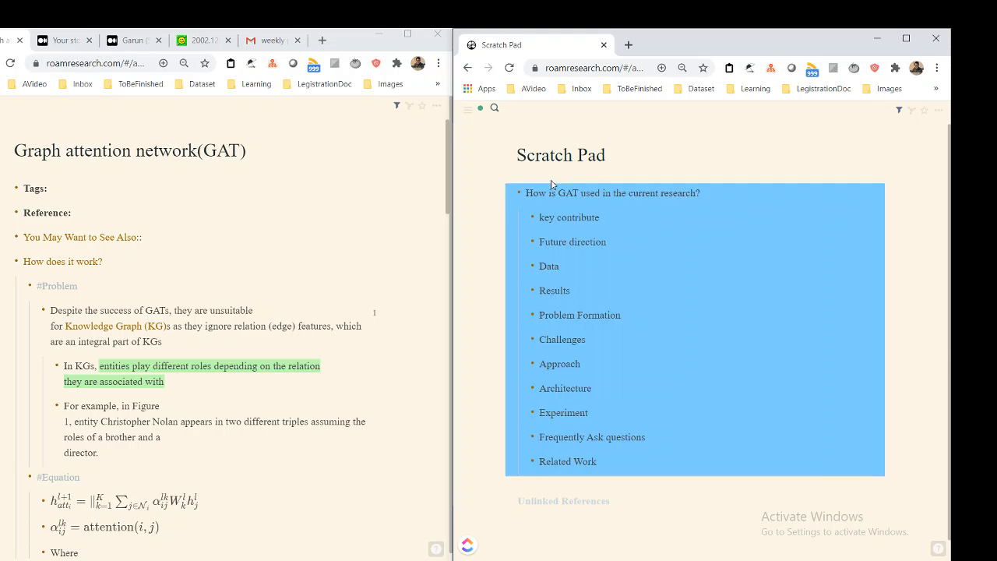
pyautogui.click(695, 190)
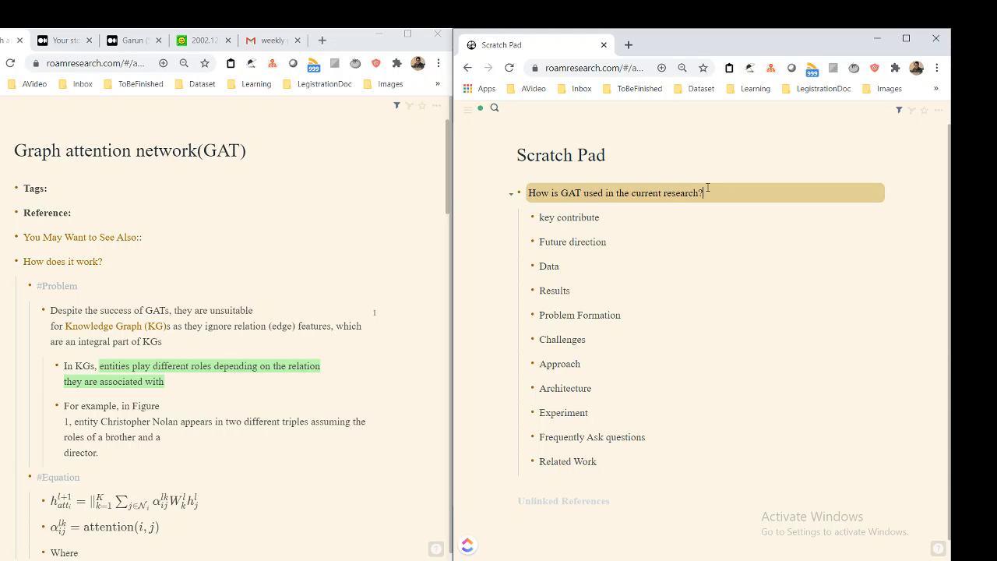
pyautogui.hotkey('ctrl', 'a')
pyautogui.press('BackSpace')
pyautogui.hotkey('ctrl', 'z')
# Examine the #Problem block and its notes under "How does it work?" on the Graph attention network(GAT) page
pyautogui.click(220, 266)
pyautogui.click(220, 267)
pyautogui.press('Down')
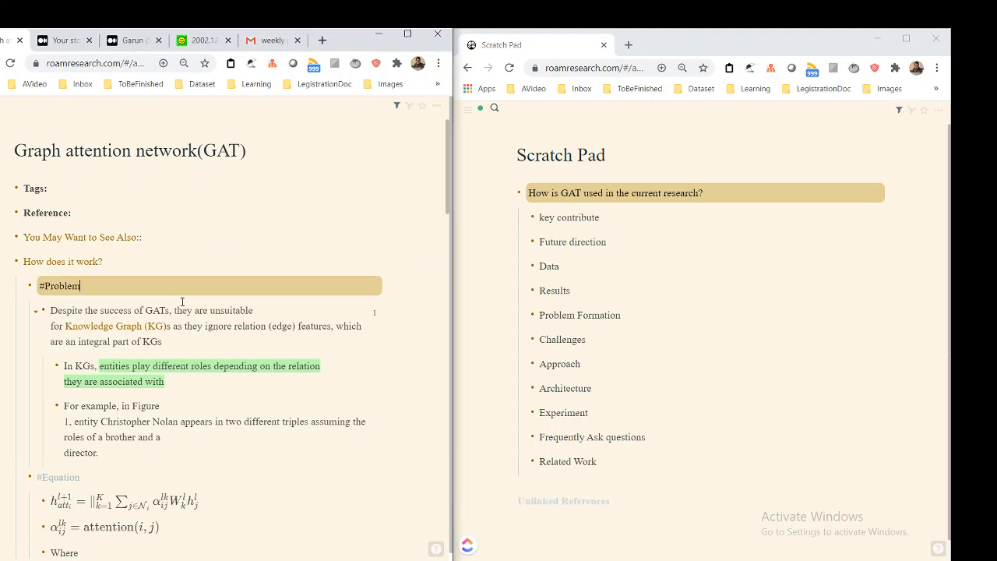
pyautogui.hotkey('ctrl', 'Up')
pyautogui.hotkey('ctrl', 'Down')
pyautogui.press('Down')
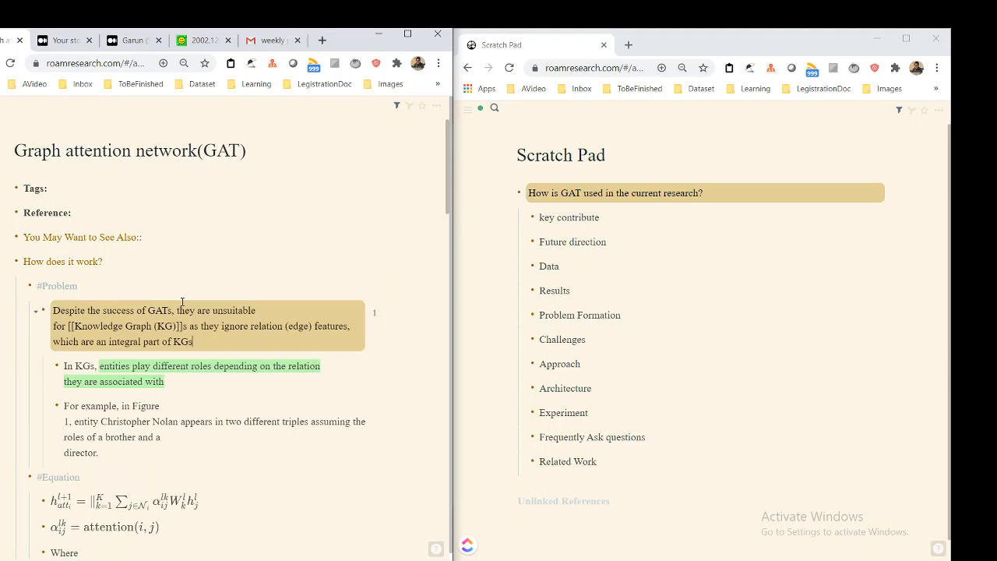
pyautogui.click(148, 286)
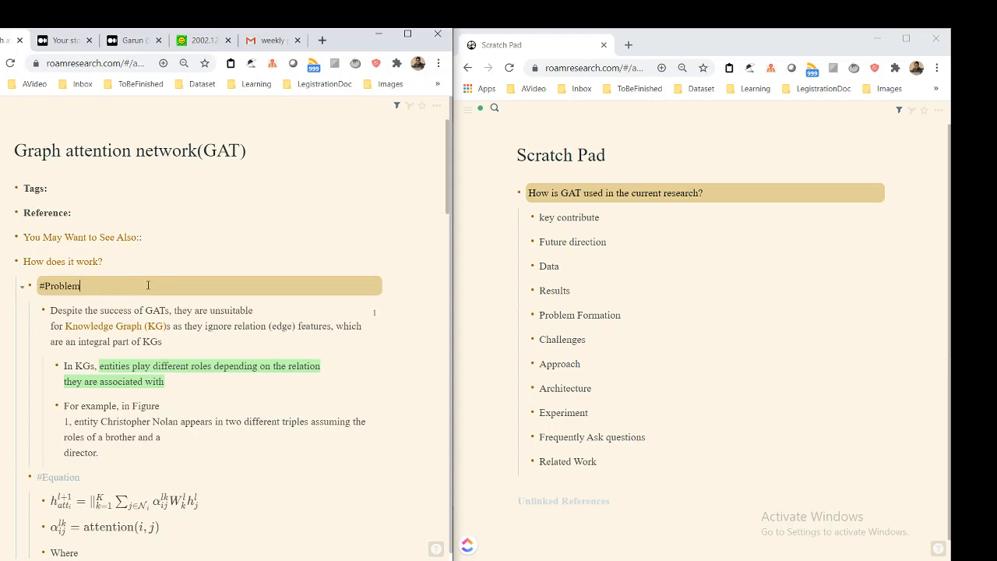
pyautogui.scroll(-2, 148, 285)
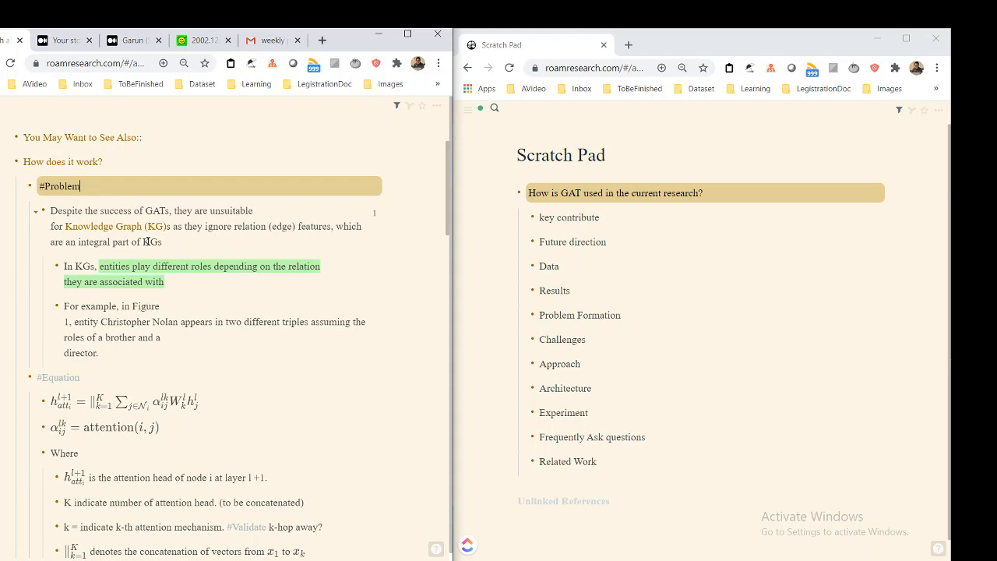
pyautogui.click(198, 224)
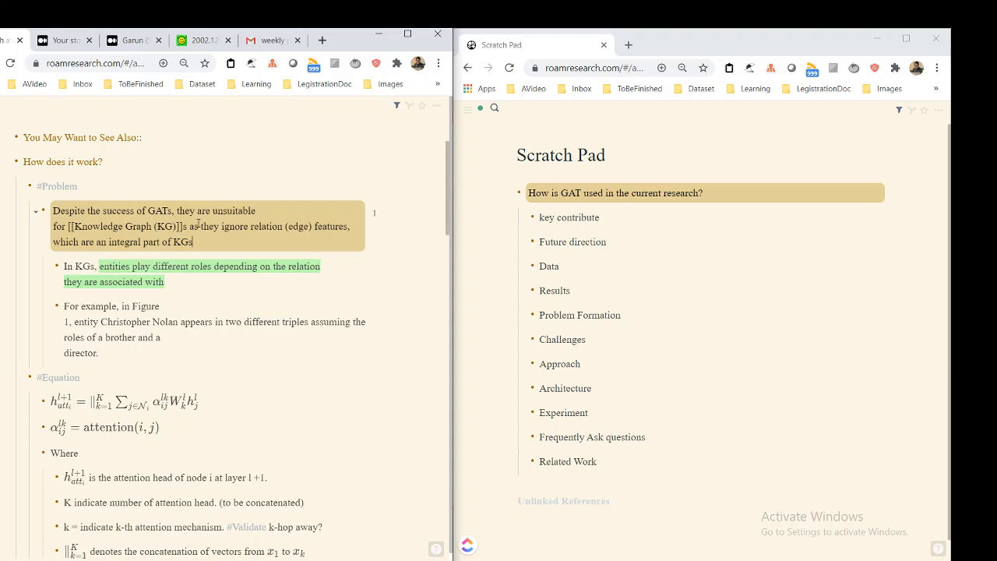
pyautogui.click(230, 187)
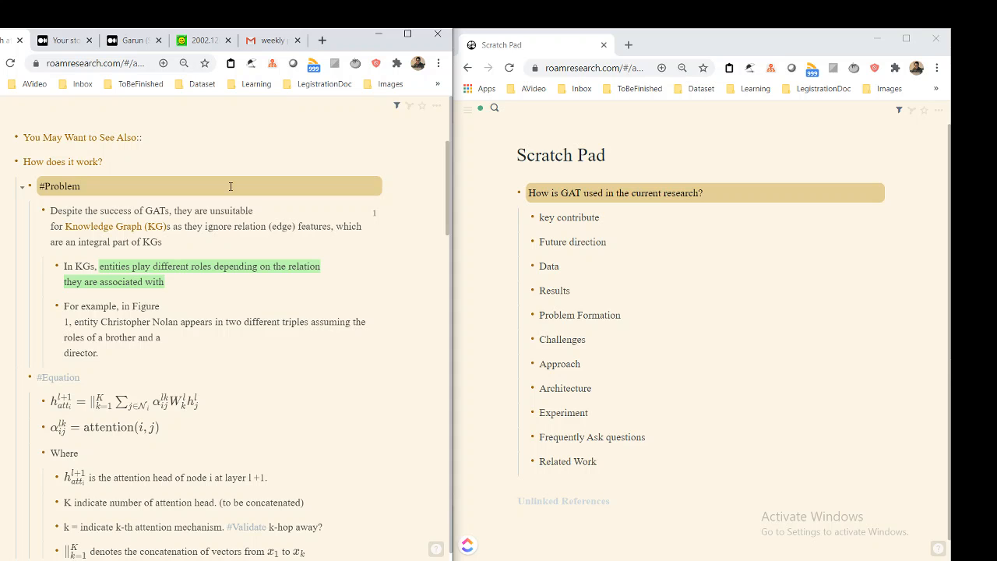
# Review the GAT page's Equation, Definition, Story, Use Case, Pro and Con, Compare, Relationship and Frequently Ask Questions sections
pyautogui.scroll(-1, 174, 275)
pyautogui.scroll(1, 174, 276)
pyautogui.scroll(-1, 173, 276)
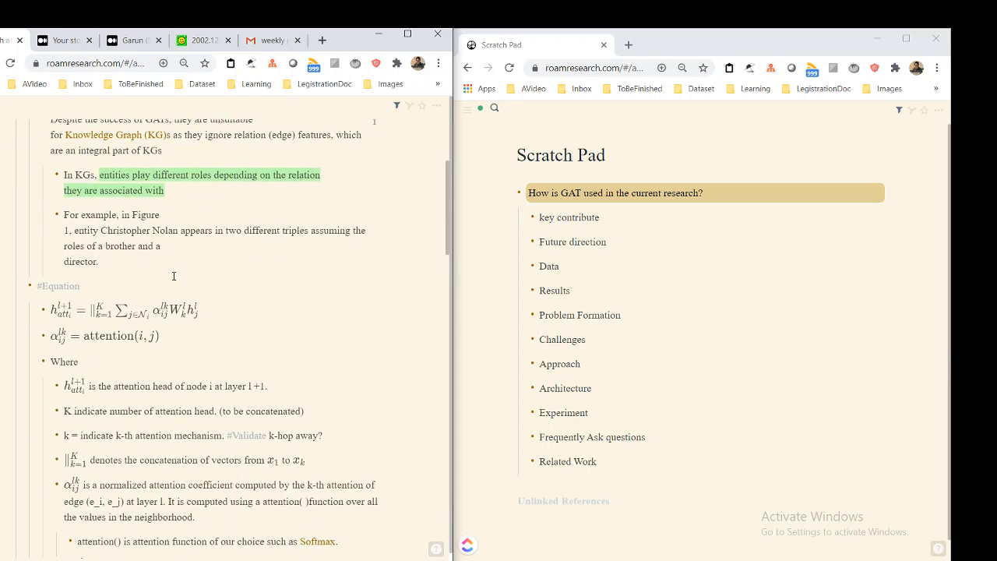
pyautogui.scroll(1, 173, 276)
pyautogui.scroll(-2, 177, 254)
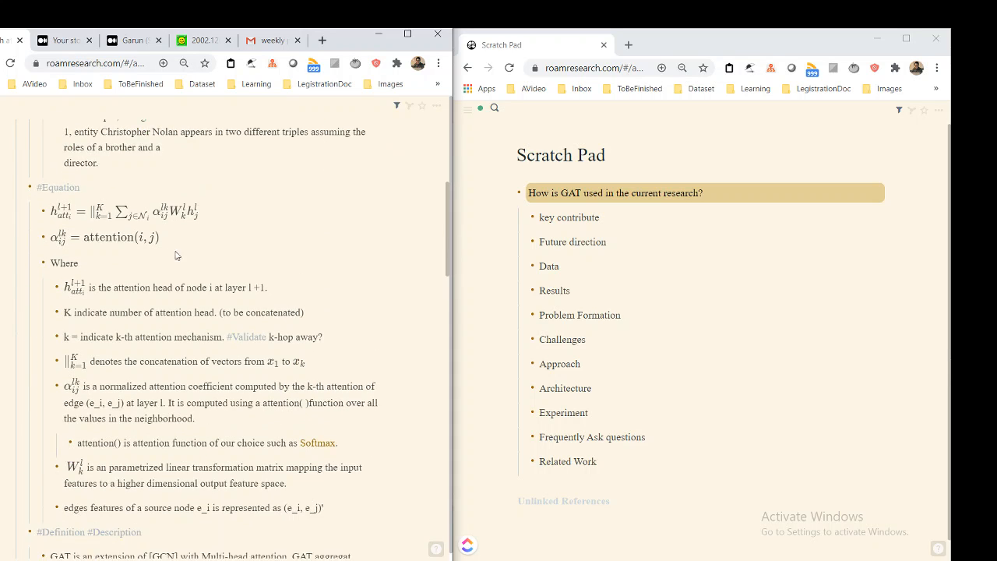
pyautogui.scroll(-4, 177, 255)
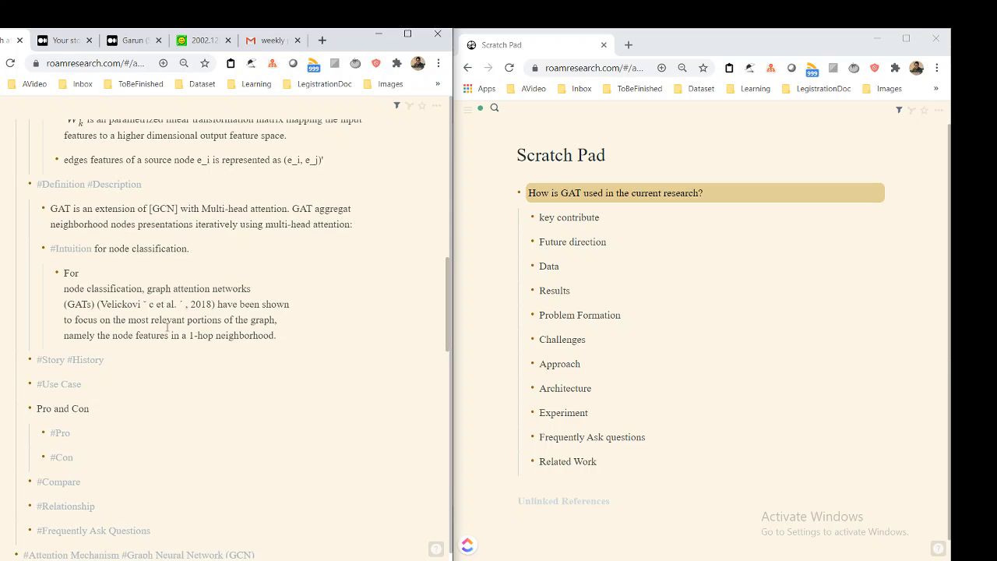
pyautogui.rightClick(125, 359)
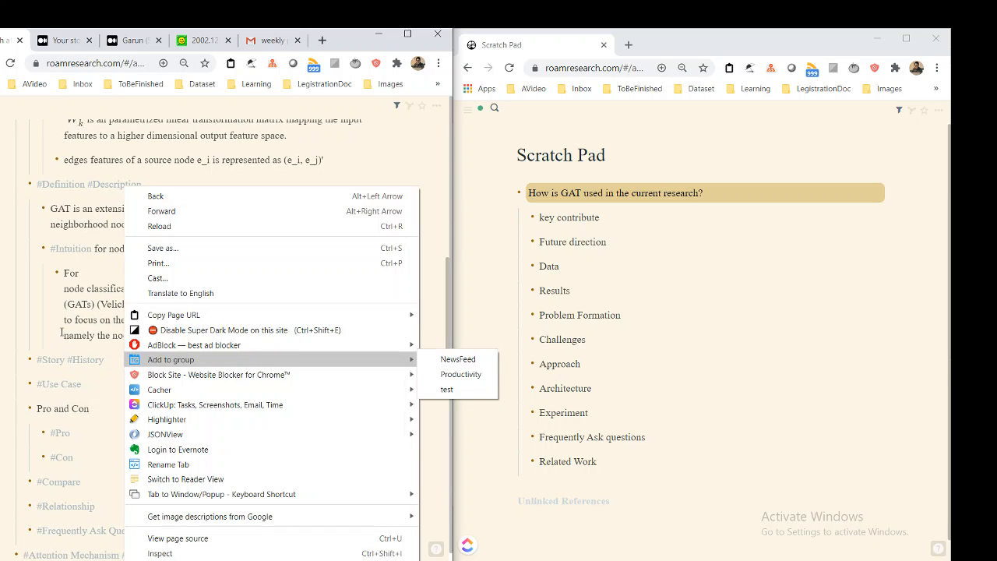
pyautogui.press('Escape')
pyautogui.click(138, 357)
pyautogui.scroll(-1, 153, 327)
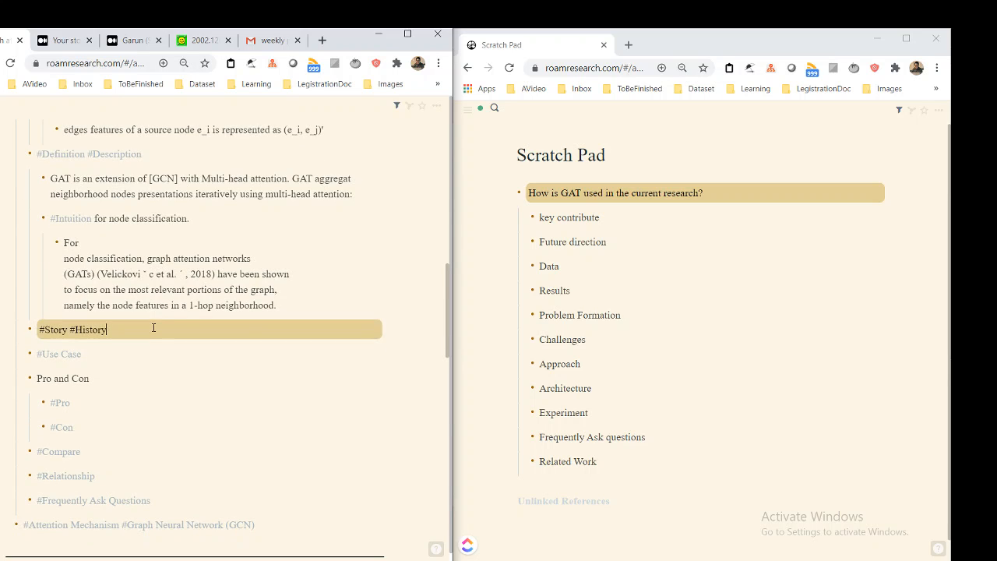
pyautogui.scroll(-2, 153, 327)
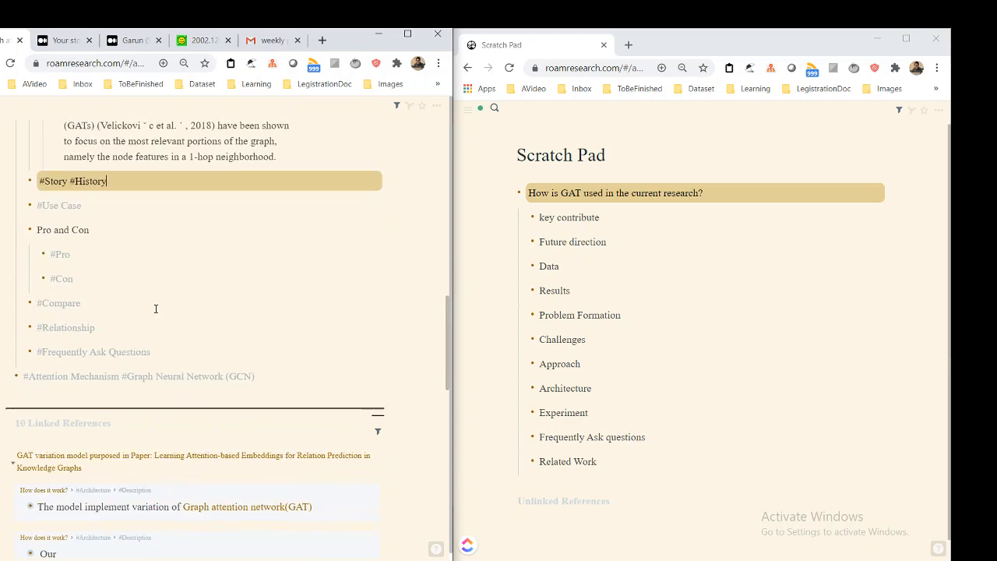
pyautogui.scroll(10, 156, 312)
pyautogui.scroll(-15, 156, 331)
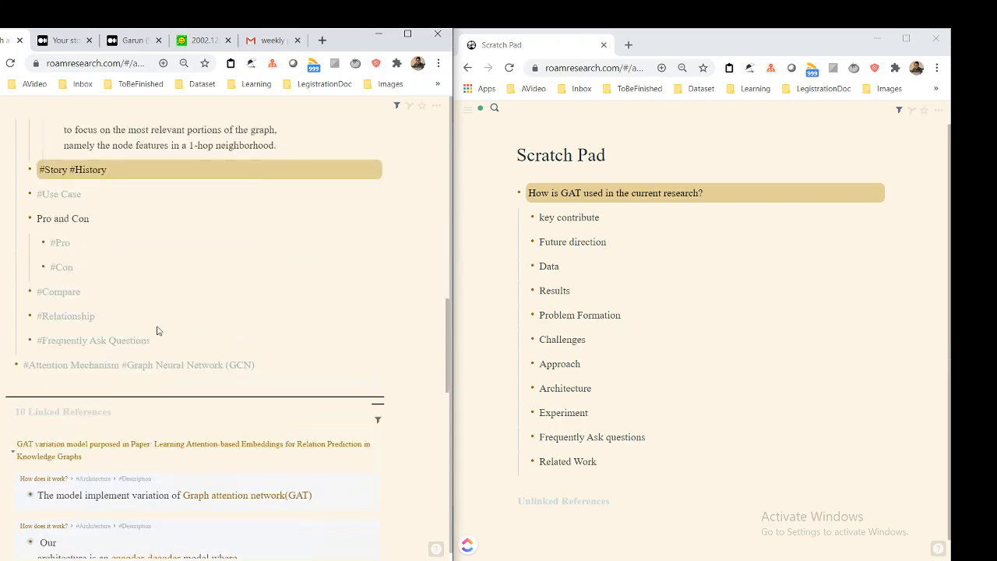
pyautogui.scroll(3, 157, 330)
pyautogui.scroll(1, 158, 328)
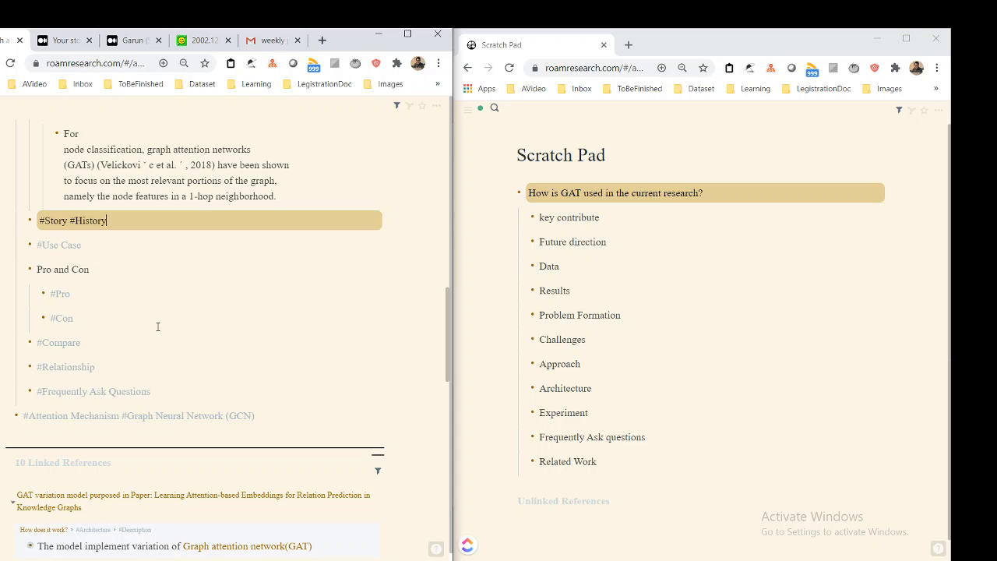
# Examine the linked references on the GAT page and collapse its Unlinked References section
pyautogui.scroll(-2, 115, 386)
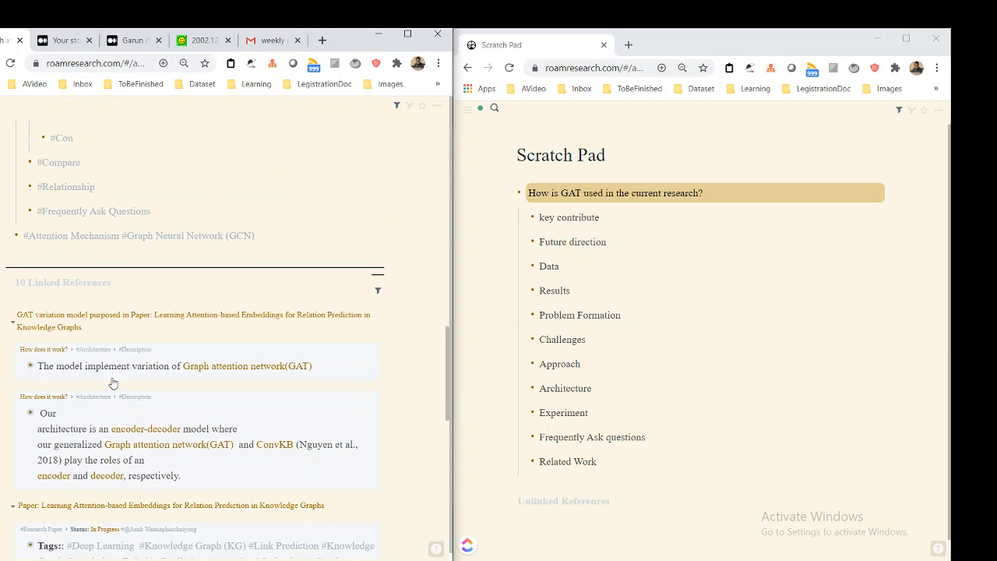
pyautogui.scroll(-2, 112, 378)
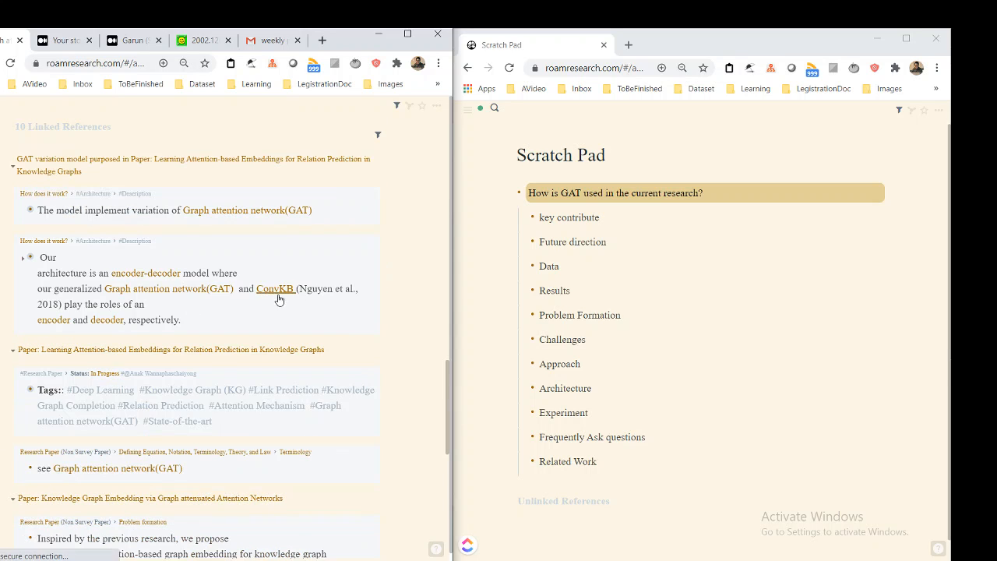
pyautogui.scroll(1, 278, 296)
pyautogui.scroll(-10, 279, 298)
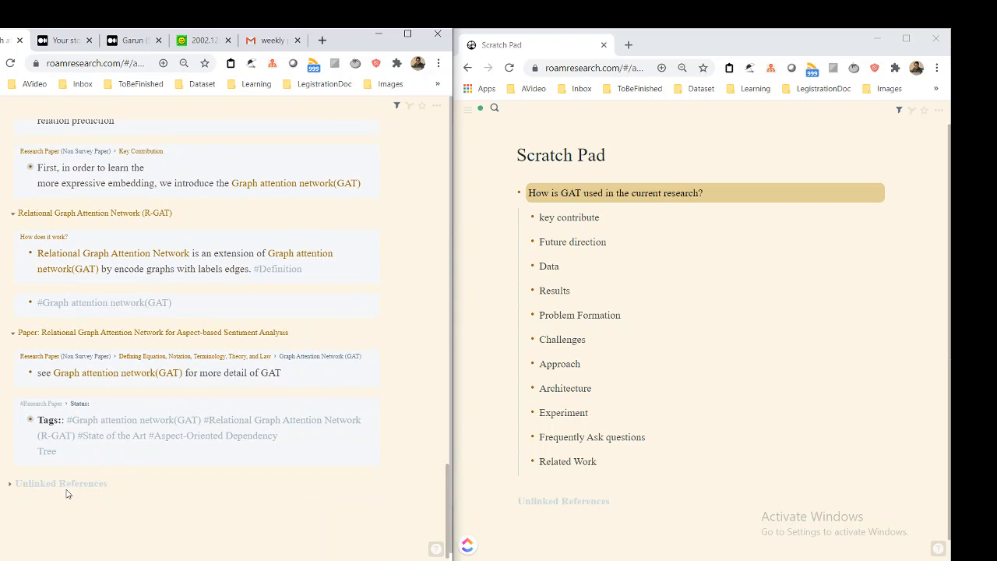
pyautogui.click(8, 485)
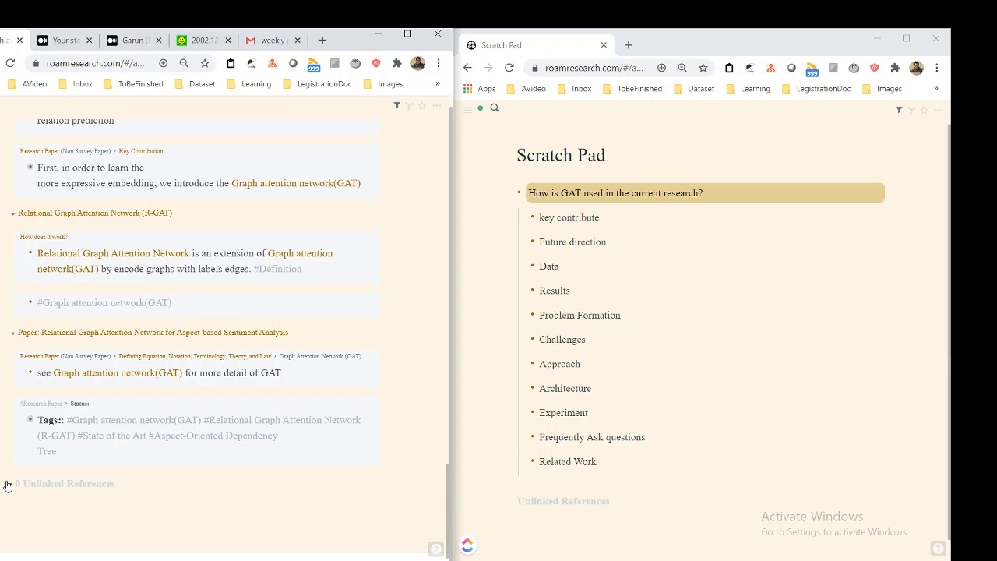
pyautogui.scroll(10, 4, 405)
pyautogui.scroll(-1, 2, 409)
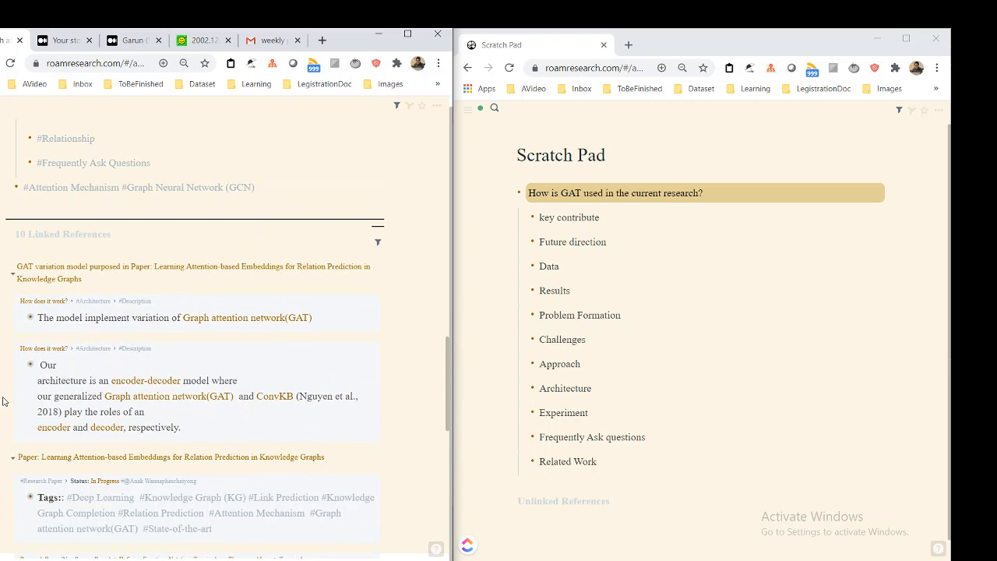
pyautogui.scroll(-3, 4, 401)
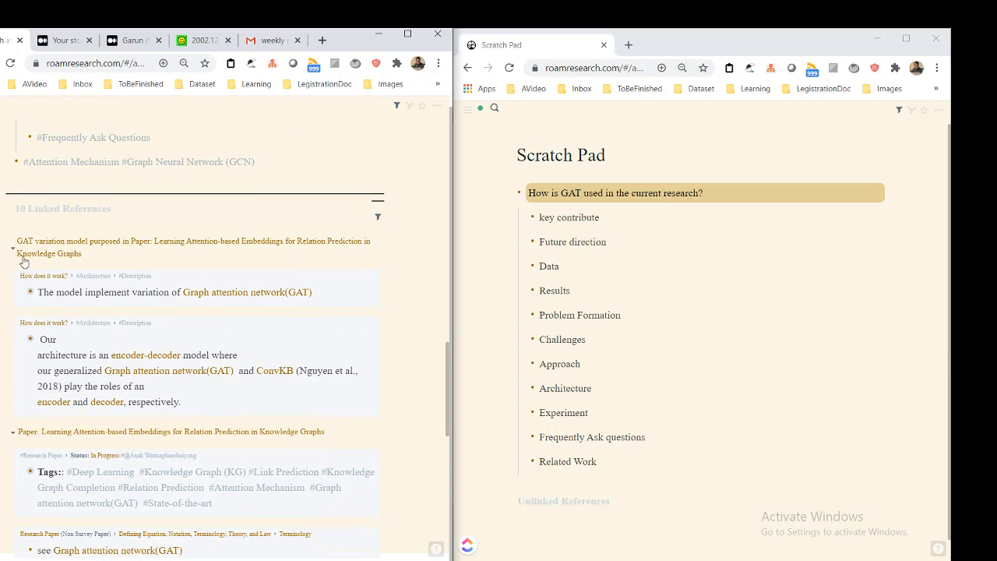
pyautogui.scroll(-4, 226, 335)
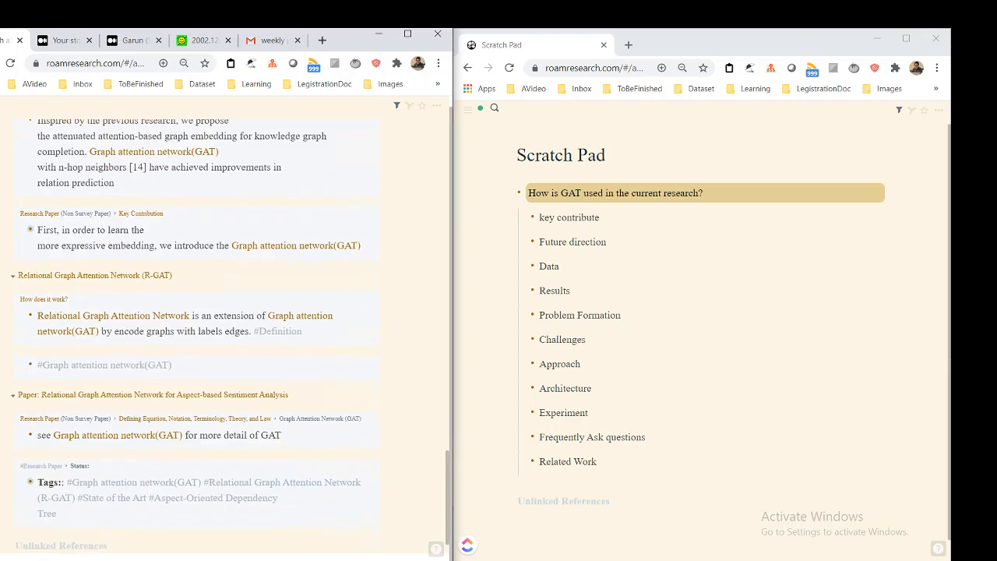
pyautogui.scroll(-1, 226, 335)
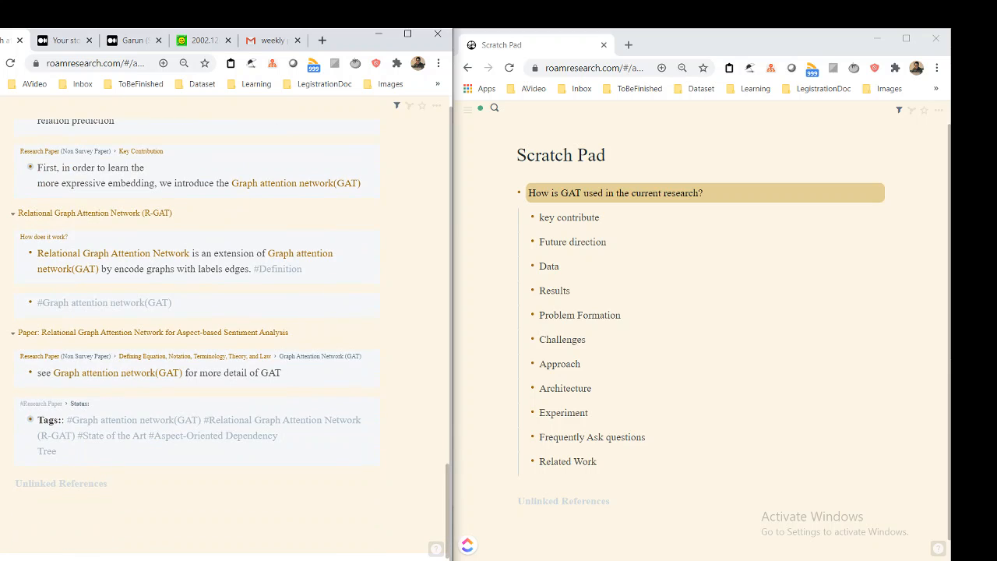
pyautogui.scroll(5, 225, 335)
pyautogui.scroll(-4, 226, 335)
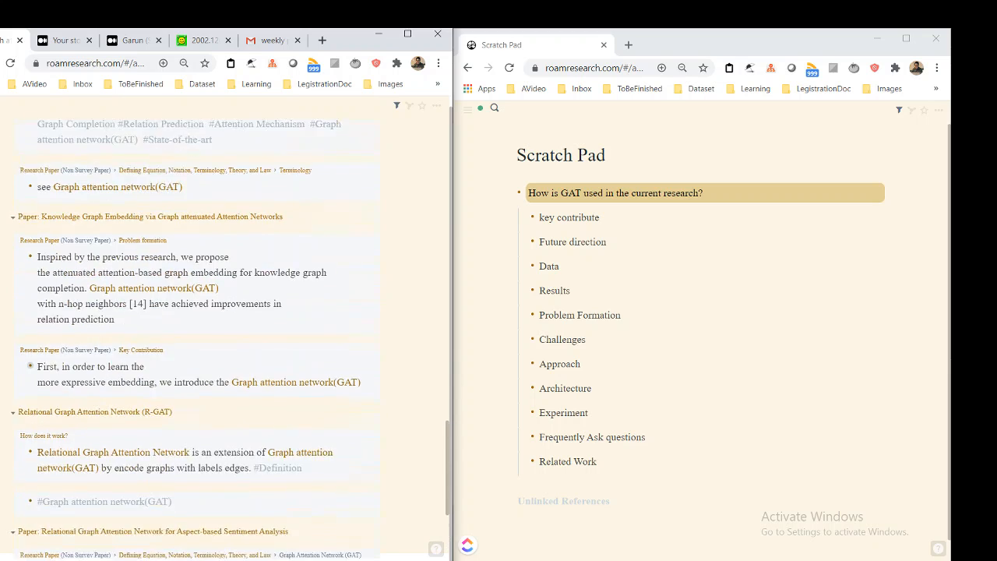
pyautogui.scroll(6, 124, 314)
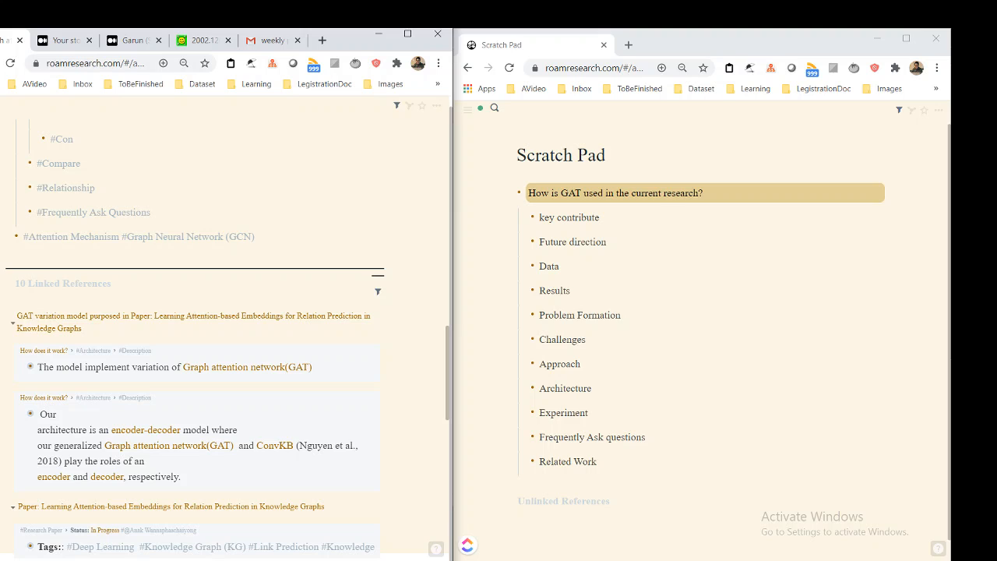
pyautogui.hotkey('ctrl', 'u')
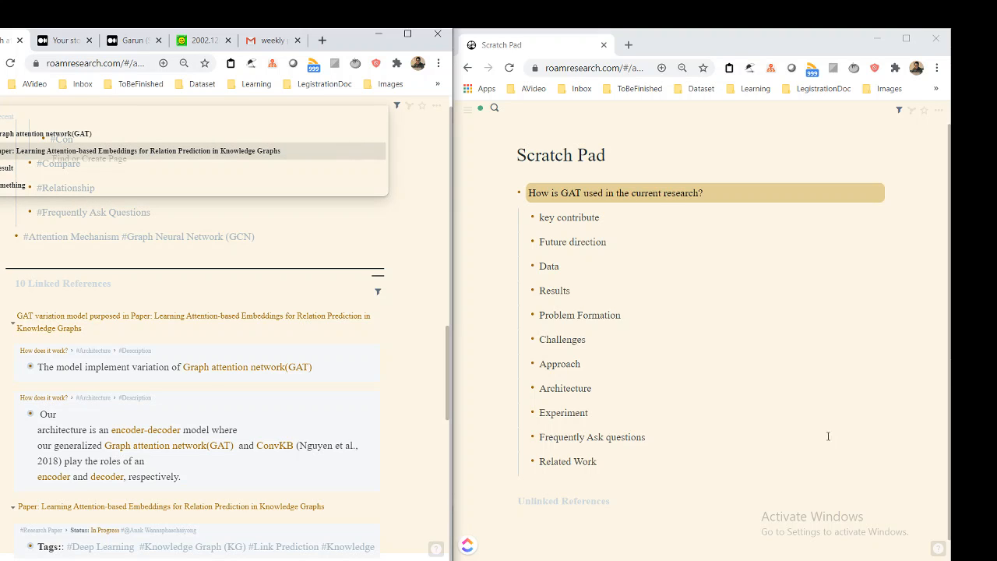
# Copy all sub-items from "key contribute" to "Related Work" under the GAT question on the Scratch Pad page
pyautogui.click(626, 221)
pyautogui.moveTo(626, 221); pyautogui.dragTo(521, 219)
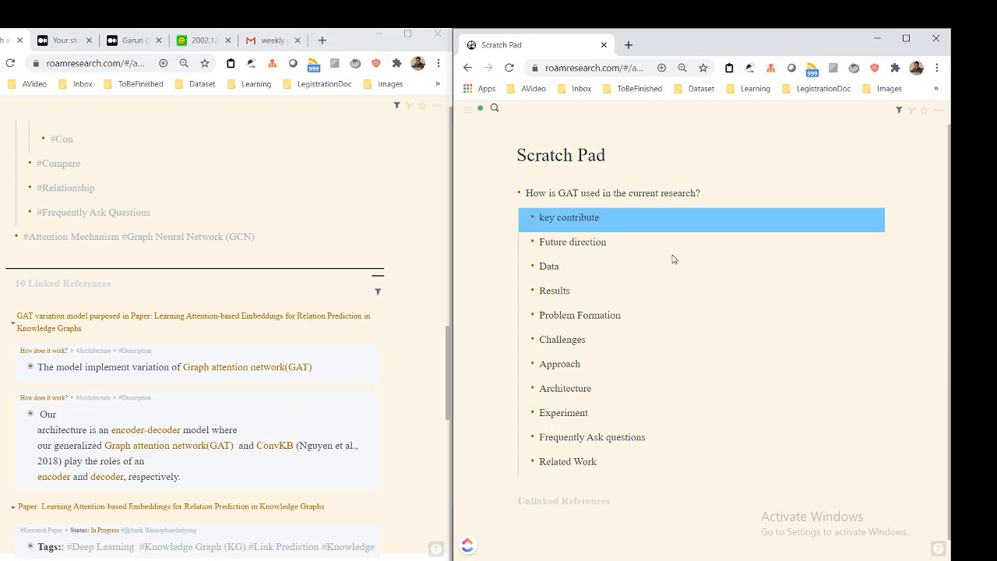
pyautogui.click(611, 244)
pyautogui.moveTo(611, 244); pyautogui.dragTo(540, 243)
pyautogui.click(629, 216)
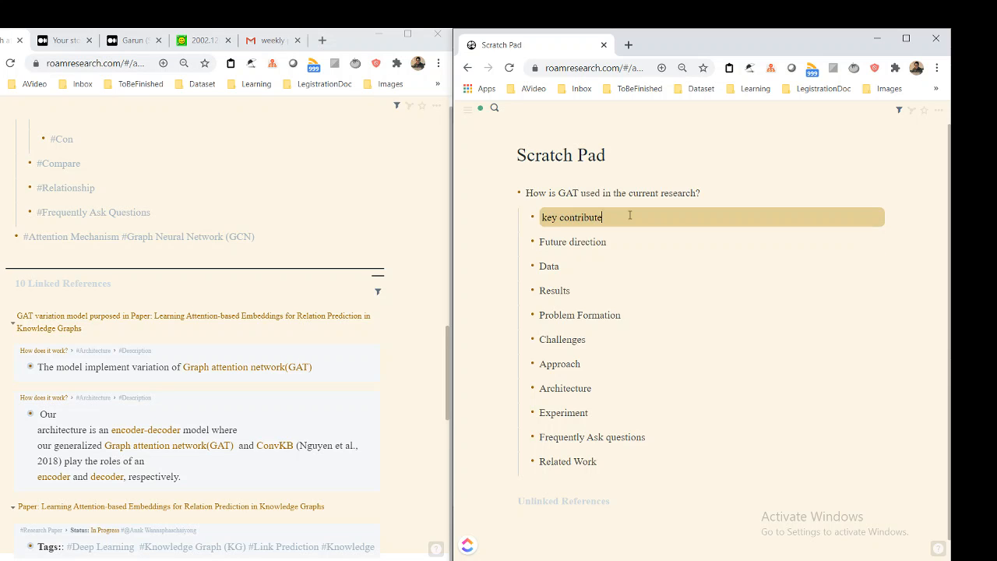
pyautogui.hotkey('shift', 'Down')
pyautogui.hotkey('shift', 'Down')
pyautogui.hotkey('shift', 'Down')
pyautogui.hotkey('shift', 'Down')
pyautogui.hotkey('shift', 'Down')
pyautogui.hotkey('shift', 'Down')
pyautogui.hotkey('shift', 'Down')
pyautogui.hotkey('shift', 'Down')
pyautogui.hotkey('shift', 'Down')
pyautogui.hotkey('shift', 'Down')
pyautogui.hotkey('shift', 'Down')
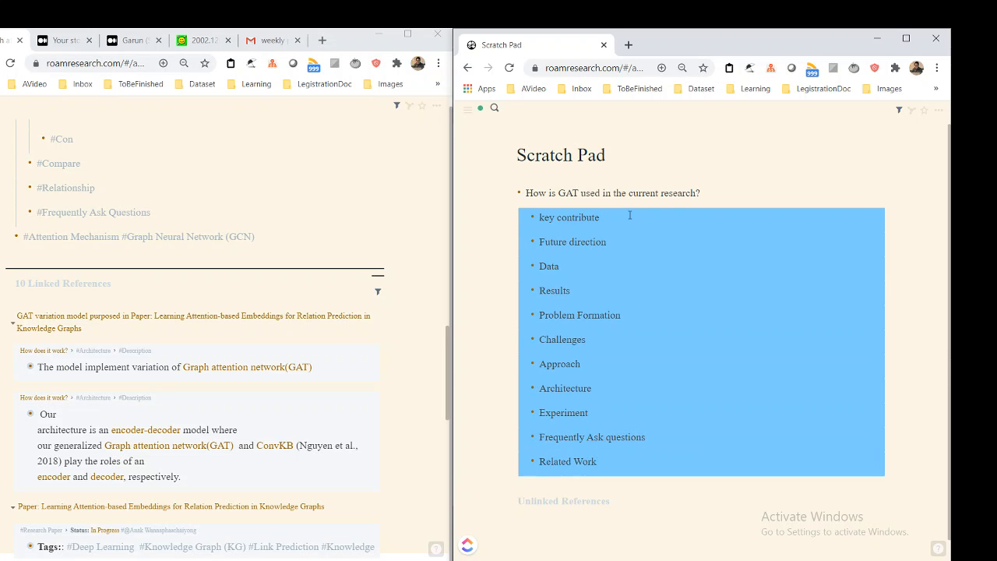
pyautogui.hotkey('ctrl', 'c')
# Switch to the text snippet manager, examine the start of the "paper" template (;r/r), and return to the GAT page
pyautogui.hotkey('alt', 'Tab')
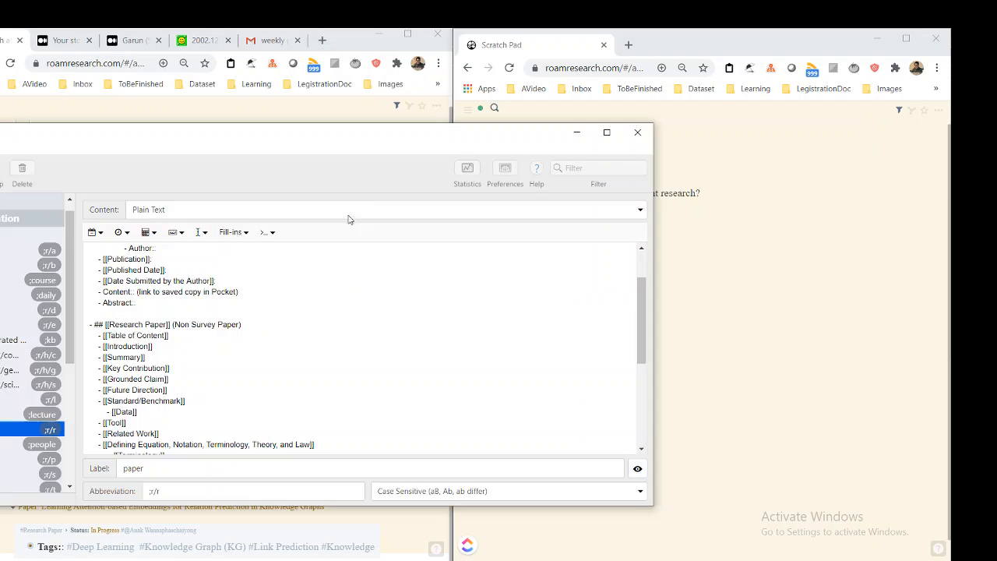
pyautogui.hotkey('alt', 'Tab')
pyautogui.hotkey('alt', 'Tab')
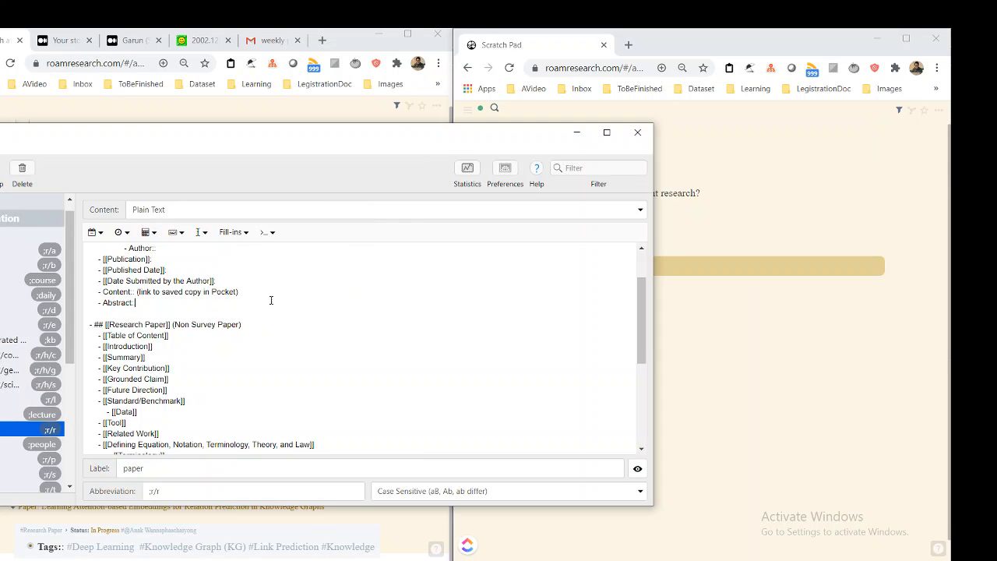
pyautogui.scroll(3, 252, 301)
pyautogui.moveTo(197, 266); pyautogui.dragTo(83, 254)
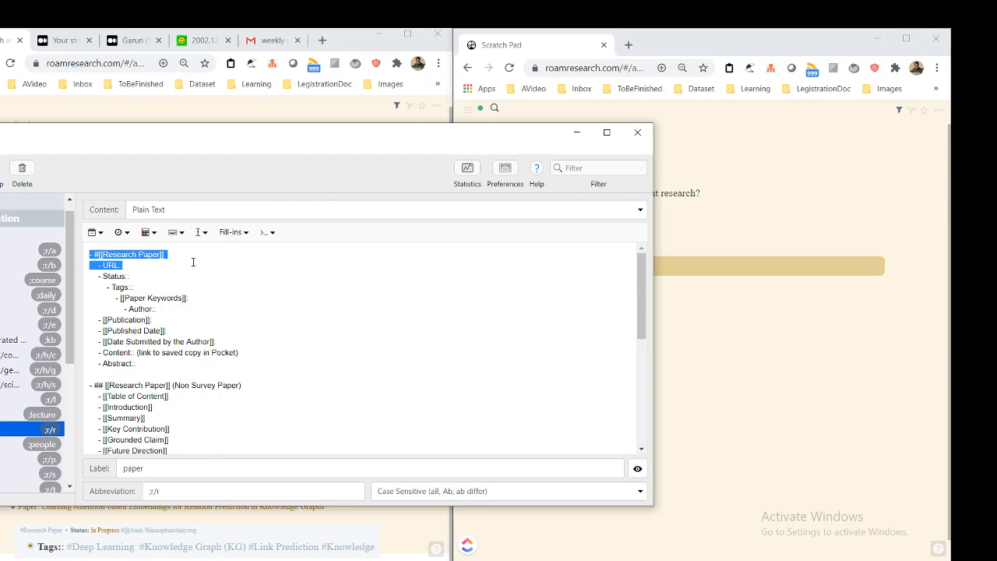
pyautogui.moveTo(192, 258); pyautogui.dragTo(87, 254)
pyautogui.click(256, 116)
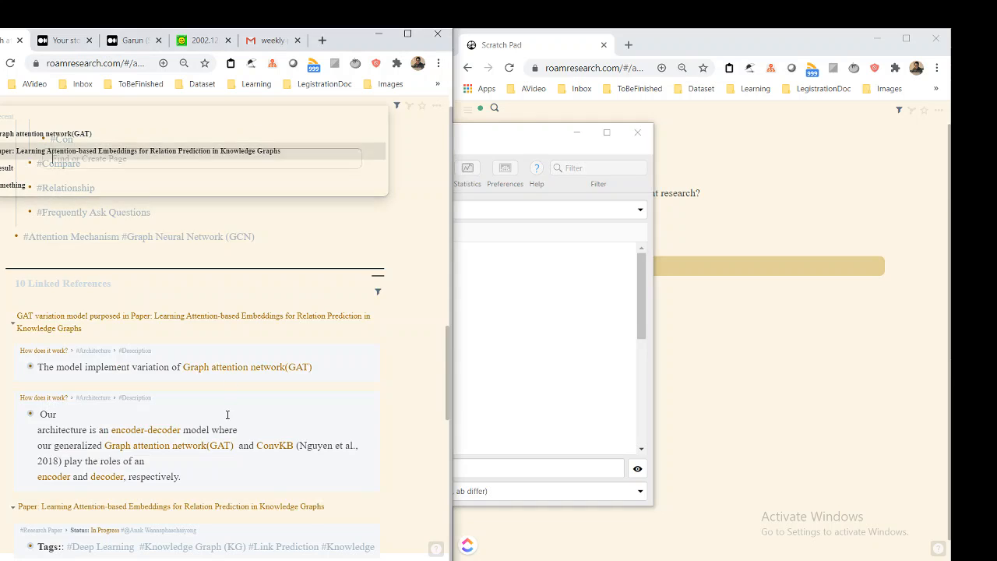
# Switch to the text snippet manager and examine the headings of the "paper" template from Research Paper through Approach
pyautogui.scroll(-3, 225, 413)
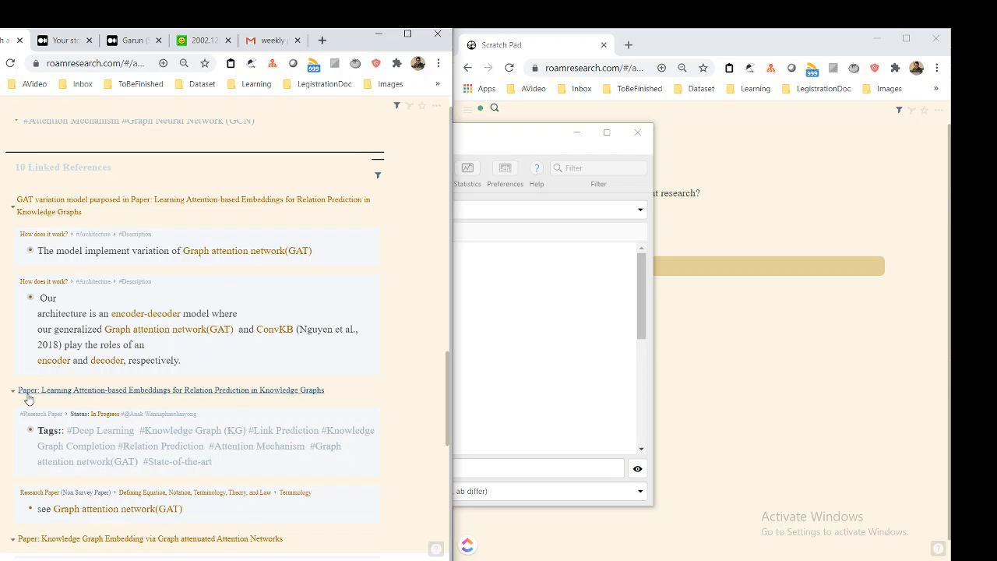
pyautogui.hotkey('alt', 'Tab')
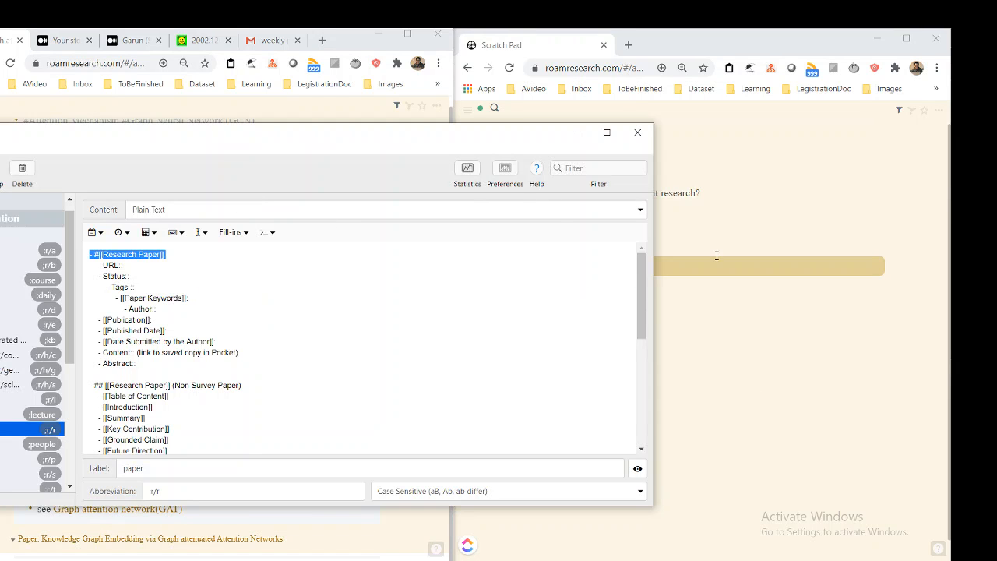
pyautogui.click(426, 312)
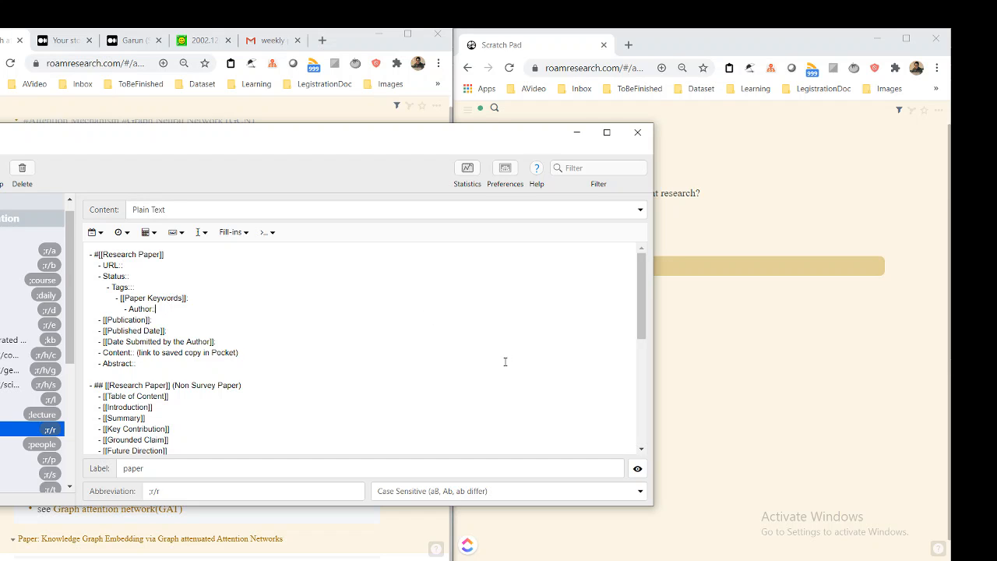
pyautogui.scroll(-2, 423, 368)
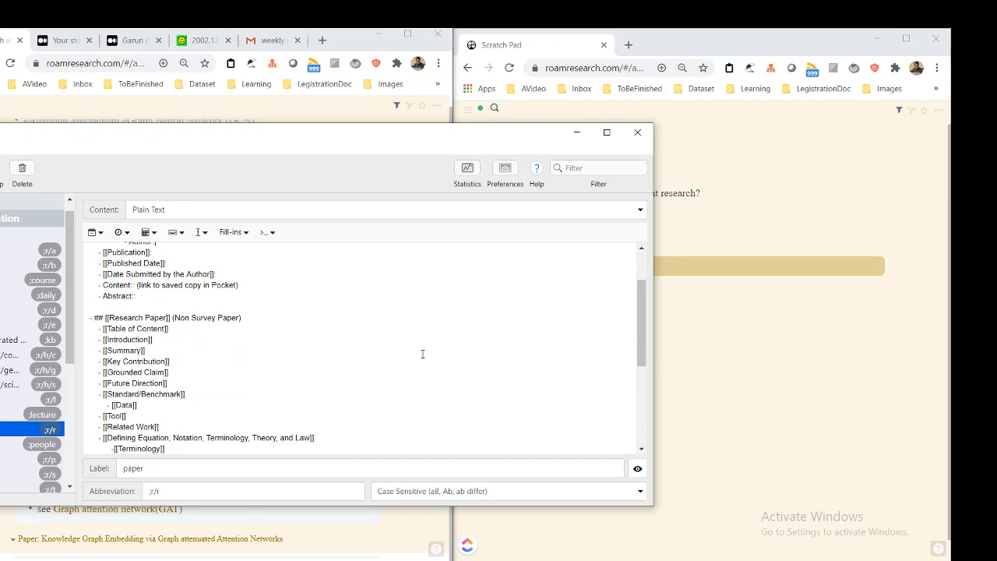
pyautogui.scroll(2, 422, 354)
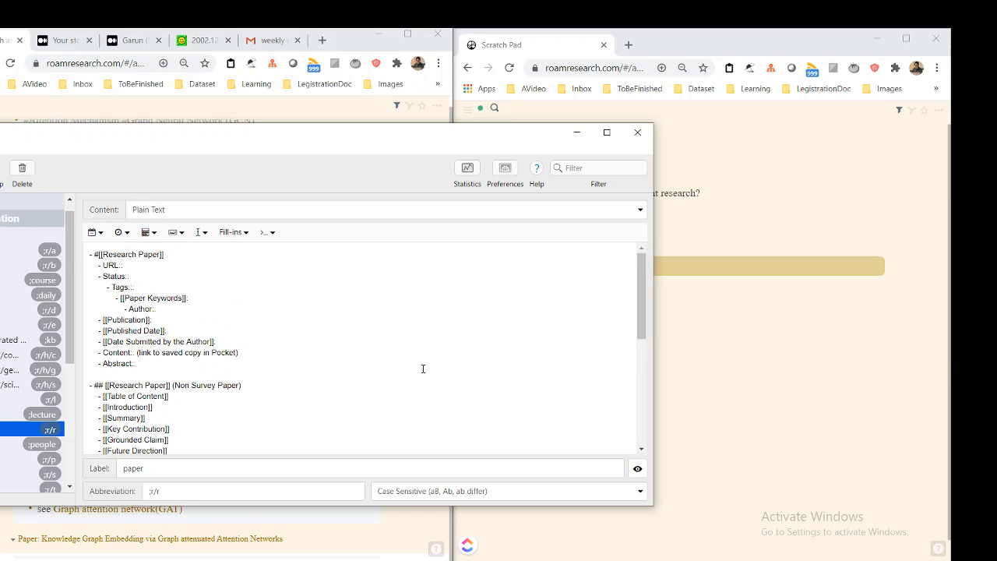
pyautogui.scroll(-2, 423, 368)
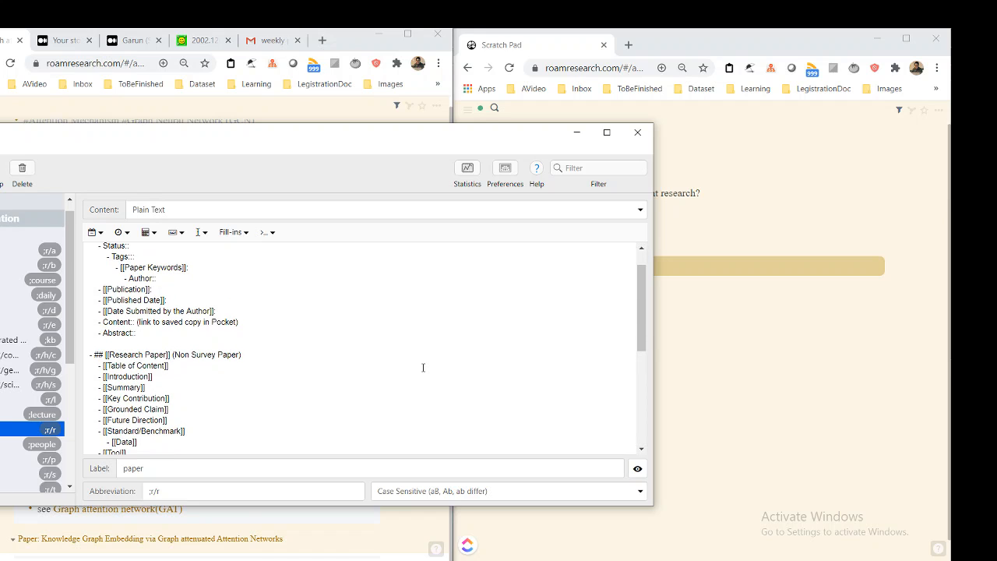
pyautogui.scroll(1, 423, 368)
pyautogui.scroll(-4, 323, 386)
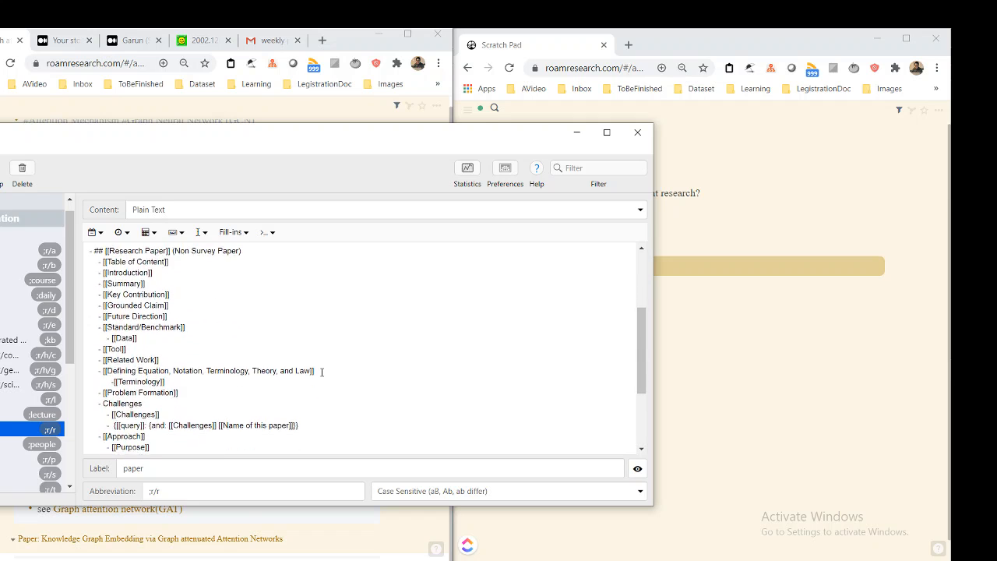
pyautogui.scroll(1, 216, 319)
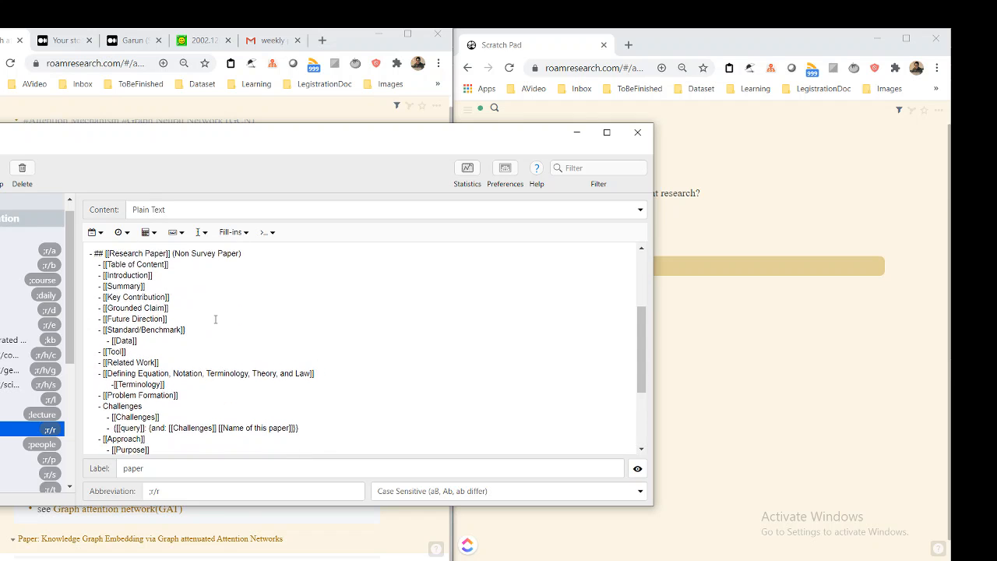
pyautogui.scroll(-1, 216, 312)
# Return to the Scratch Pad page and place the cursor in the "key contribute" item under the GAT question
pyautogui.click(807, 396)
pyautogui.click(609, 388)
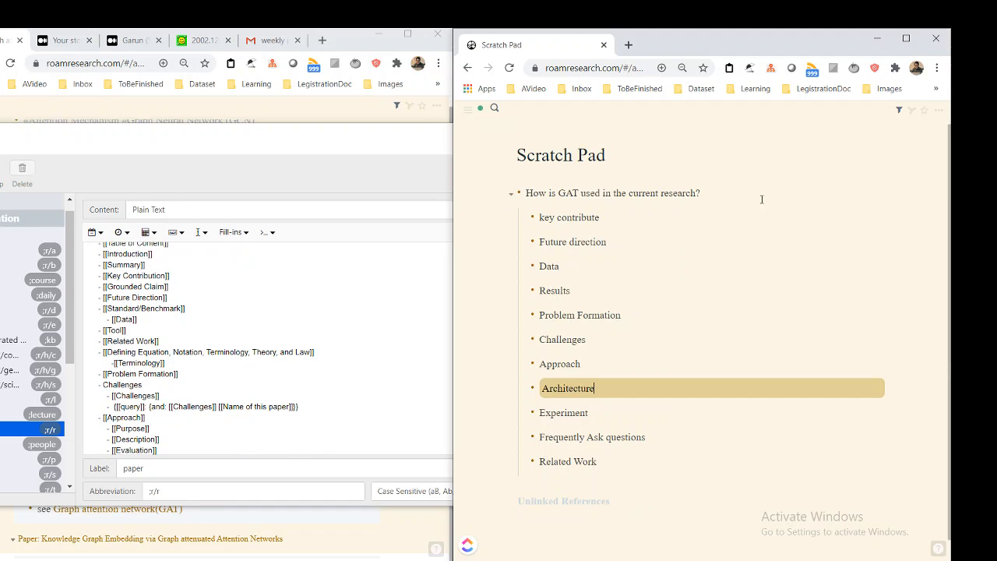
pyautogui.click(628, 194)
pyautogui.click(630, 209)
# Go back to the GAT page, search for "Key Contri" and open the Key Contribution page in the sidebar
pyautogui.click(256, 118)
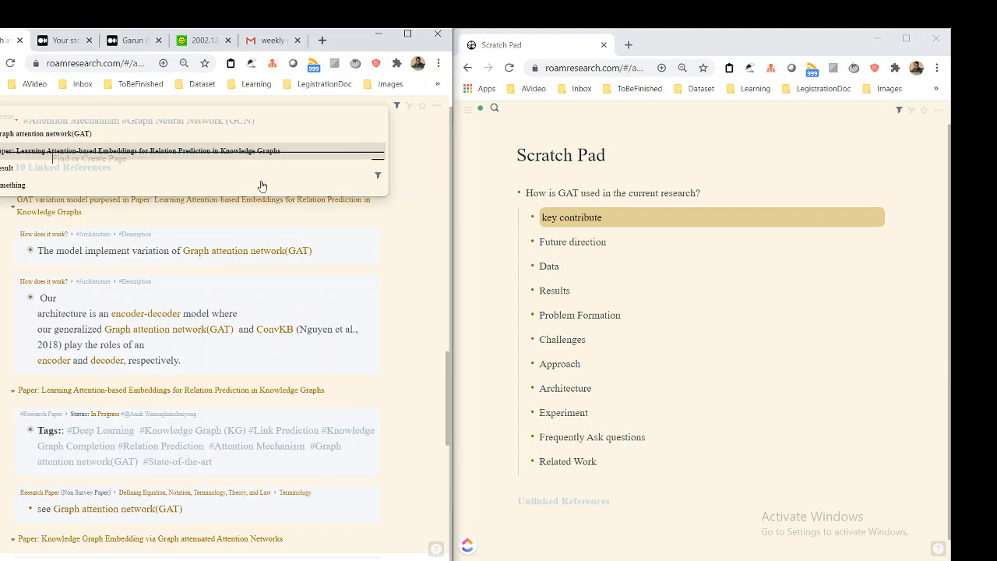
pyautogui.hotkey('ctrl', 'u')
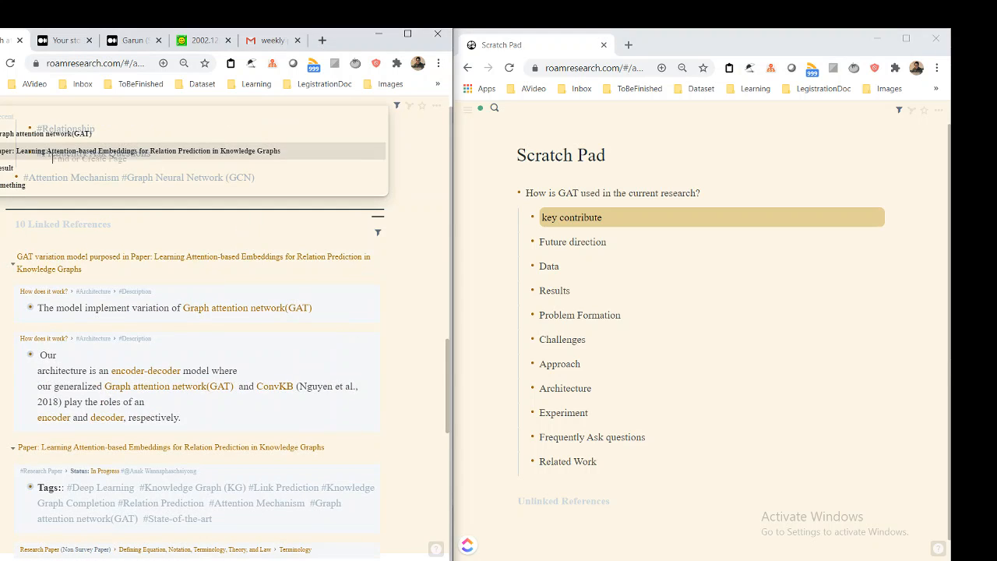
pyautogui.write('Key')
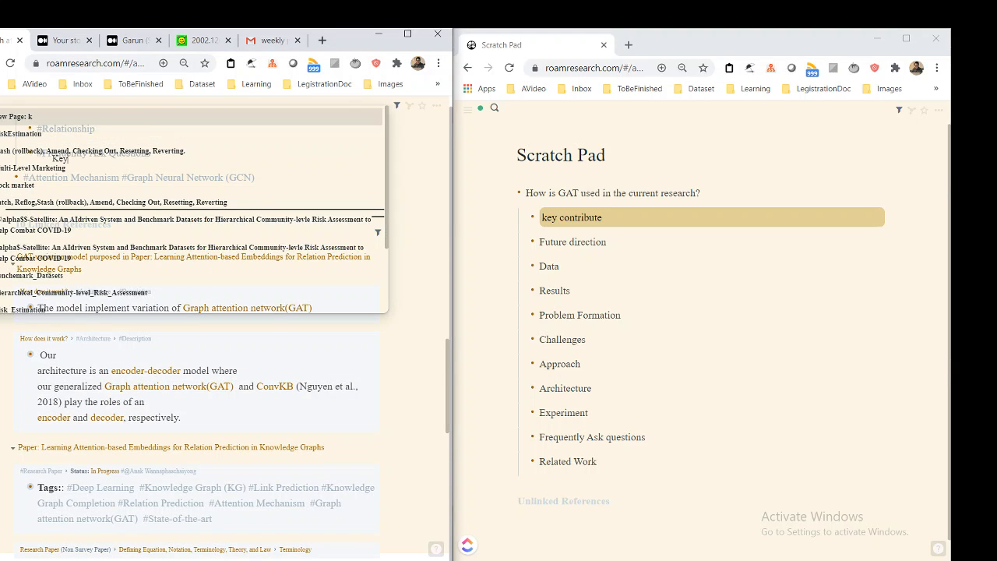
pyautogui.write(' Contri')
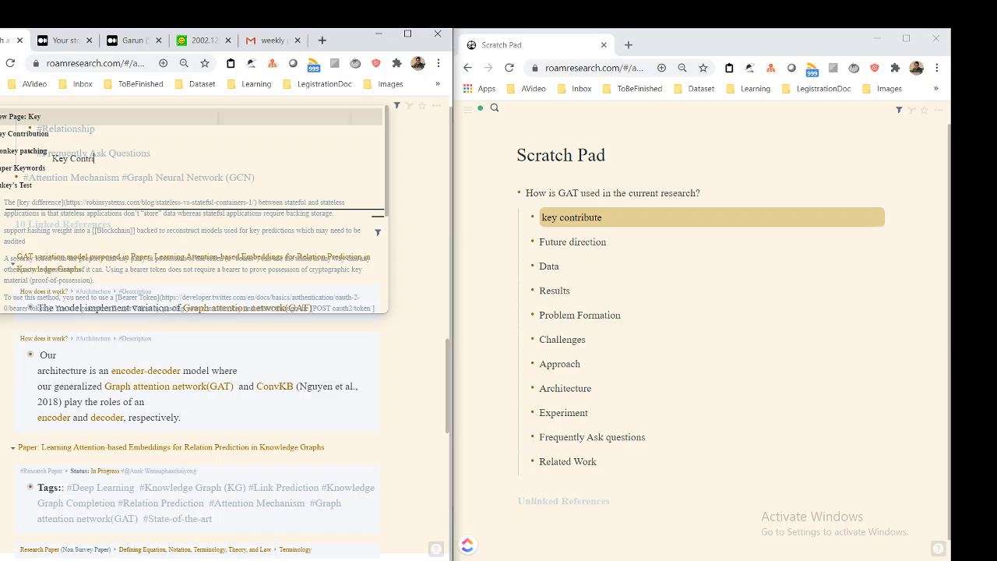
pyautogui.press('Down')
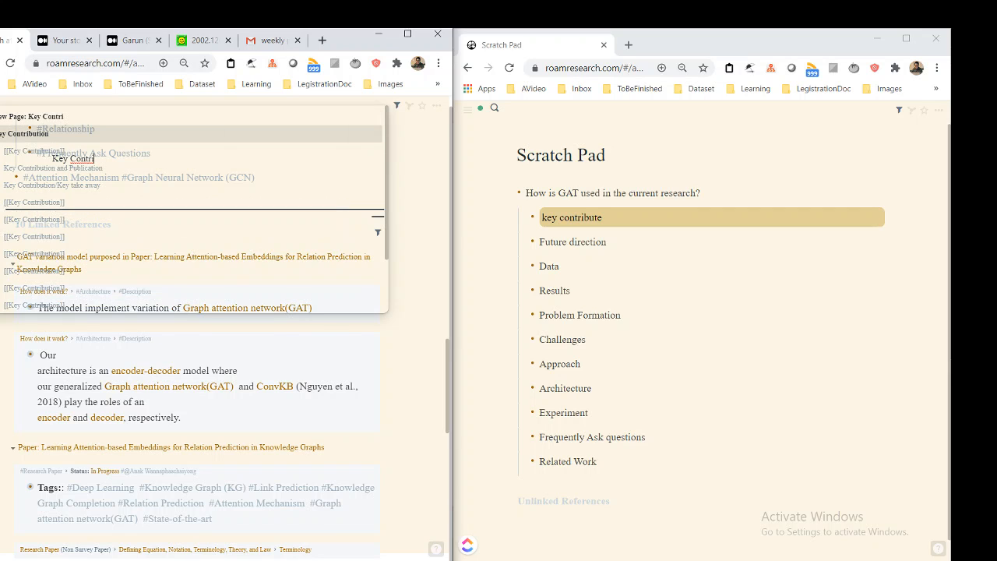
pyautogui.hotkey('shift', 'Return')
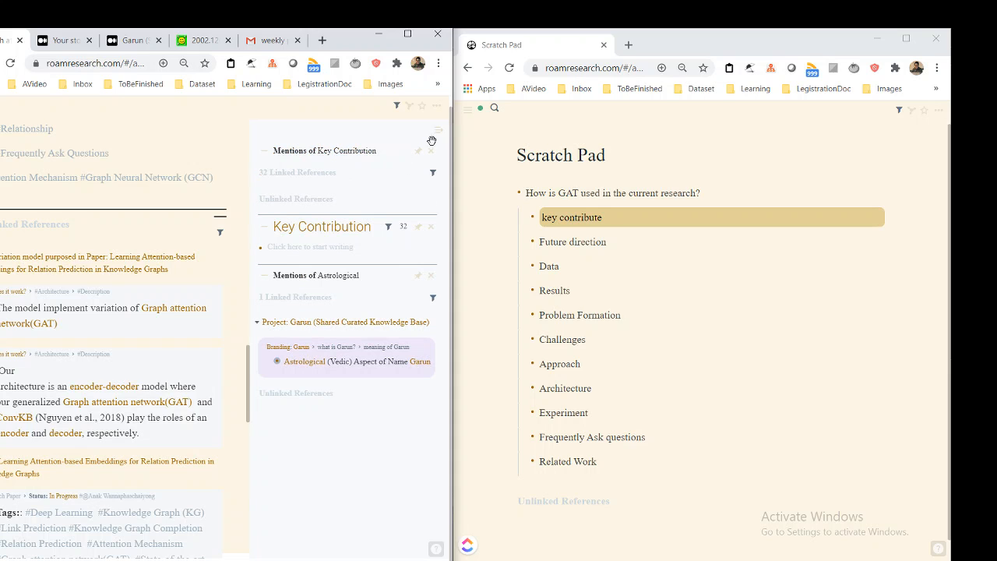
# Search the reference filter for Key Contribution's mentions for "GAT" and clear that search text
pyautogui.click(253, 177)
pyautogui.click(356, 178)
pyautogui.click(433, 173)
pyautogui.click(299, 260)
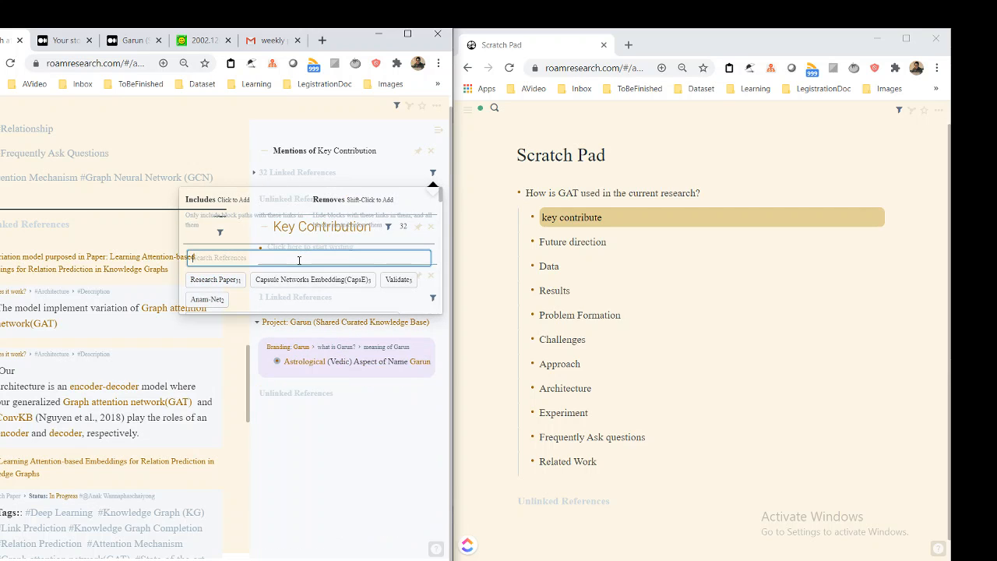
pyautogui.write('GAT variat')
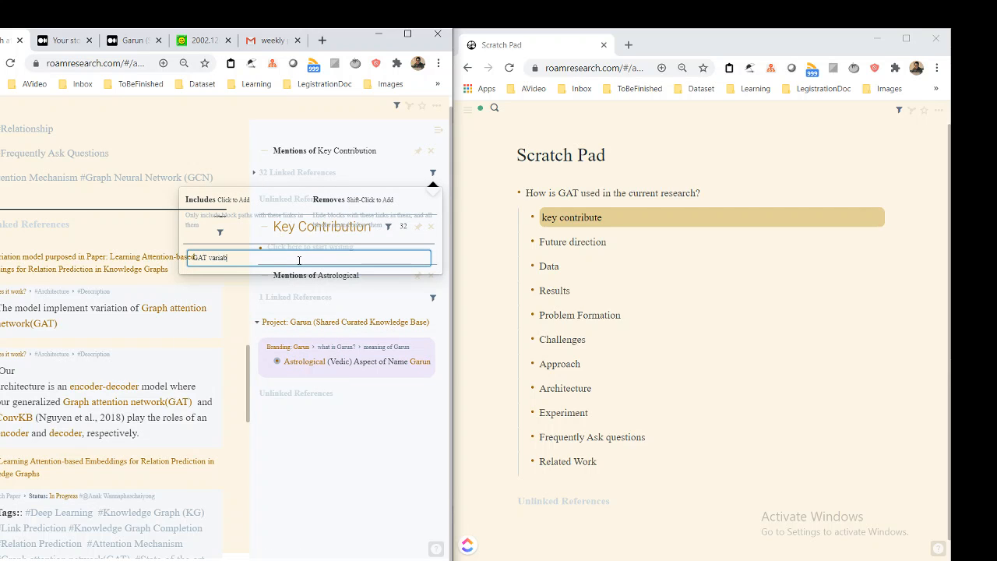
pyautogui.hotkey('ctrl', 'a')
pyautogui.press('BackSpace')
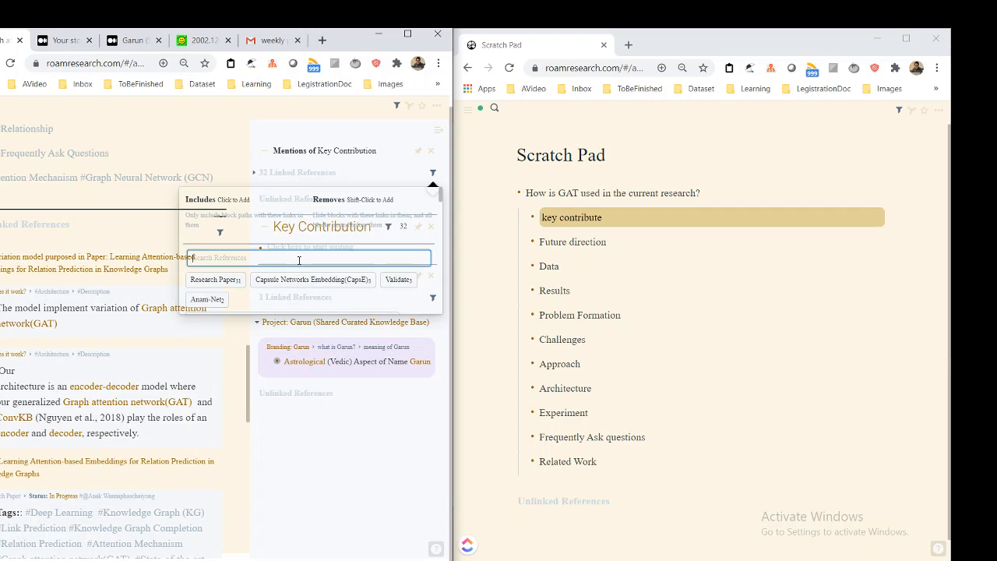
# Filter Key Contribution's linked references to include "Paper: Learning Attention-based Embeddings for Relation Prediction in Knowledge Graphs"
pyautogui.write('Paper: Learning')
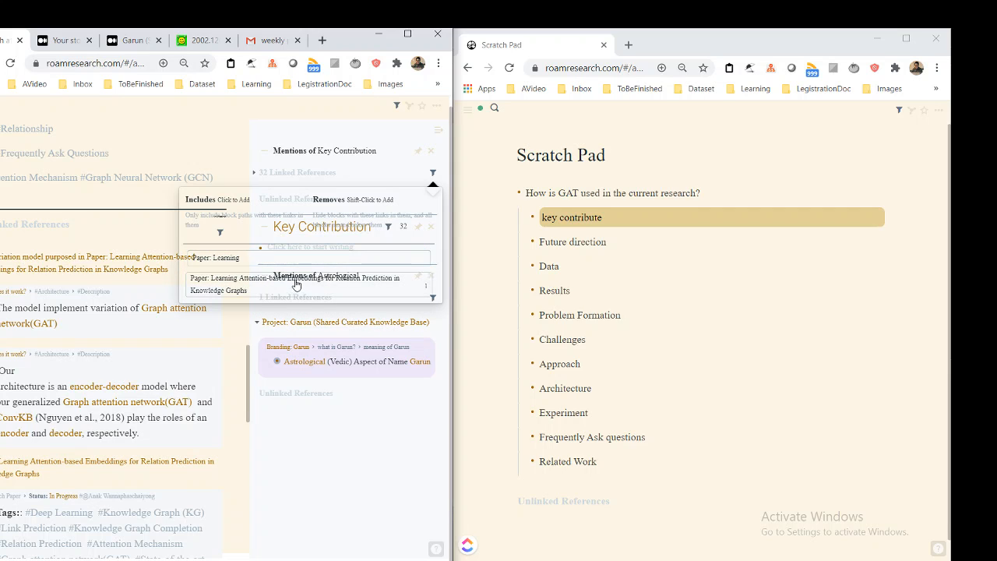
pyautogui.click(298, 283)
pyautogui.click(359, 141)
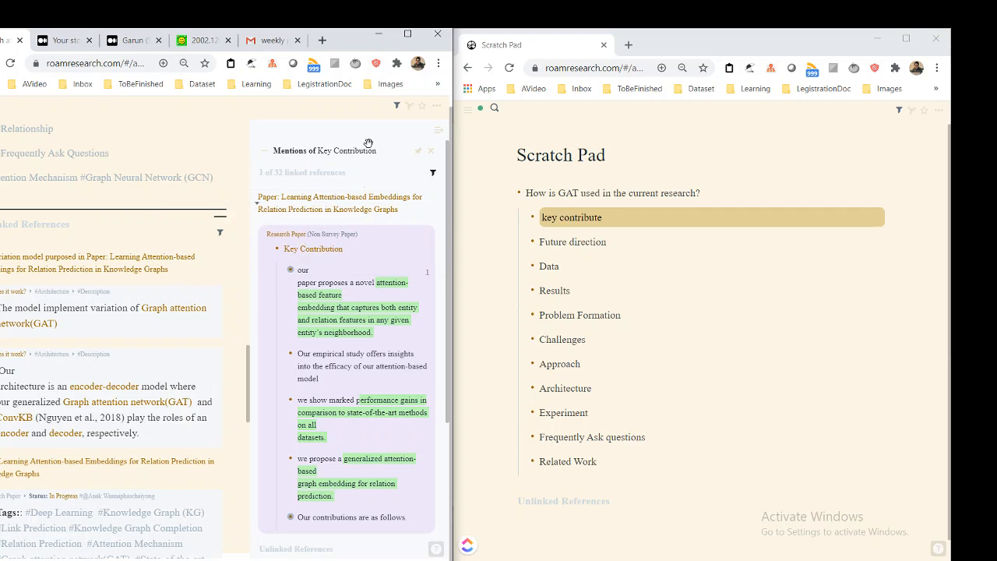
# Read the filtered paper's Key Contribution notes in the sidebar and examine the GAT page's linked references down to Relational Graph Attention Network (R-GAT)
pyautogui.scroll(-1, 335, 259)
pyautogui.scroll(-2, 166, 461)
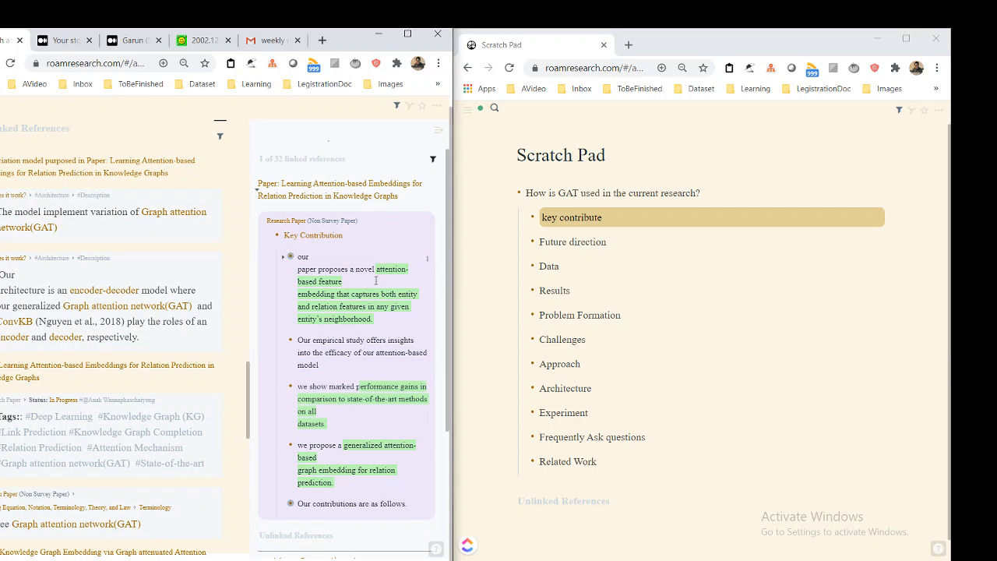
pyautogui.scroll(-1, 376, 281)
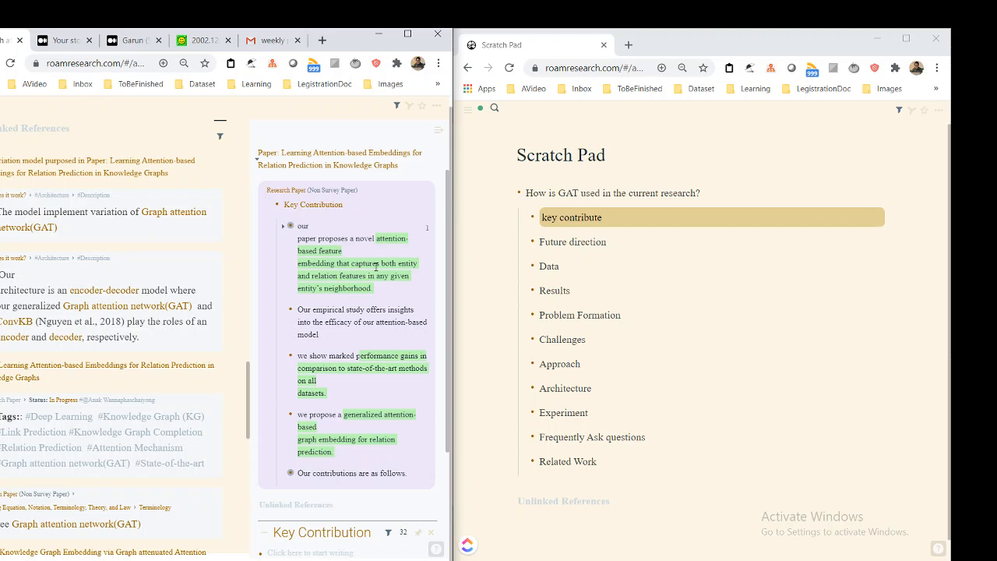
pyautogui.click(342, 269)
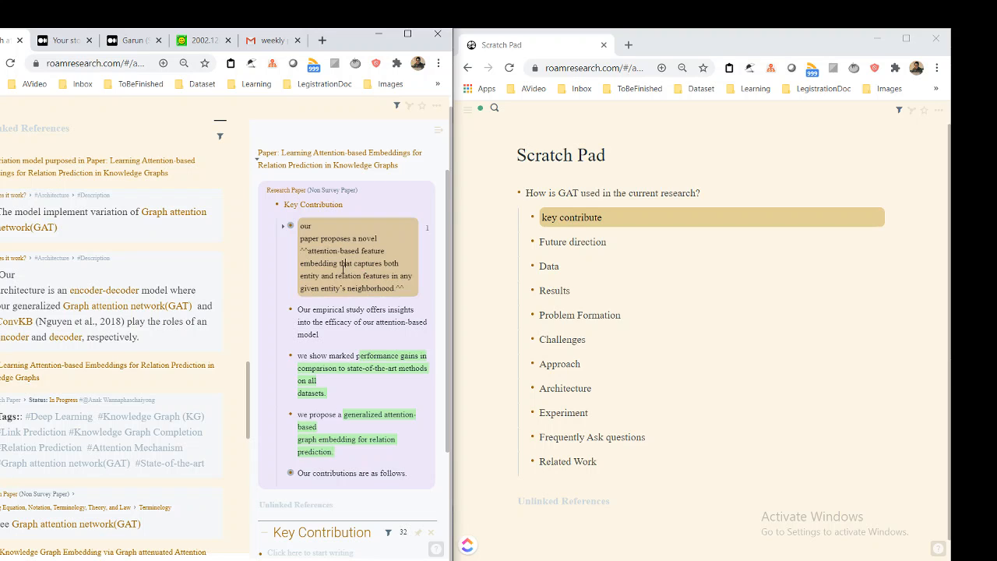
pyautogui.scroll(-1, 342, 269)
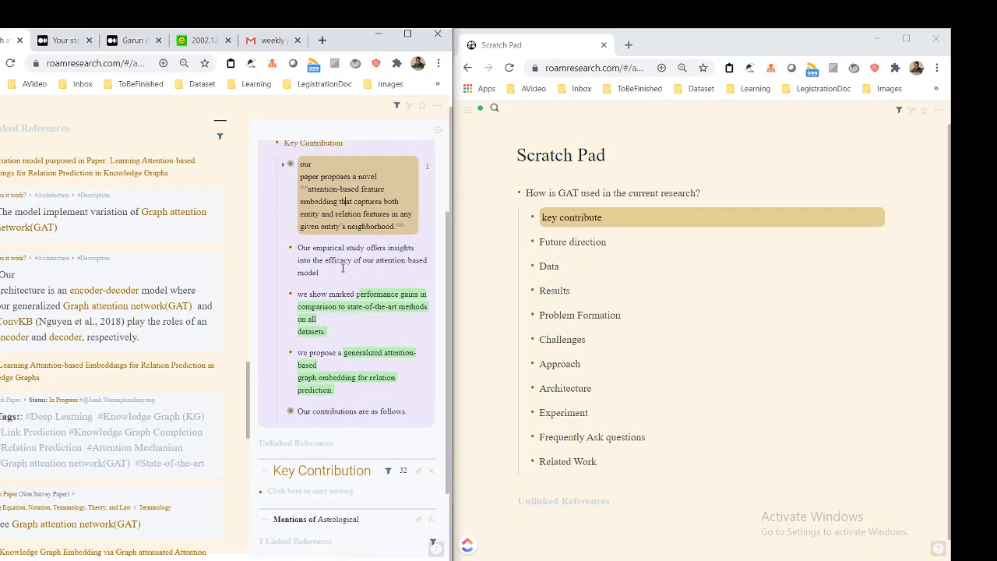
pyautogui.scroll(1, 343, 268)
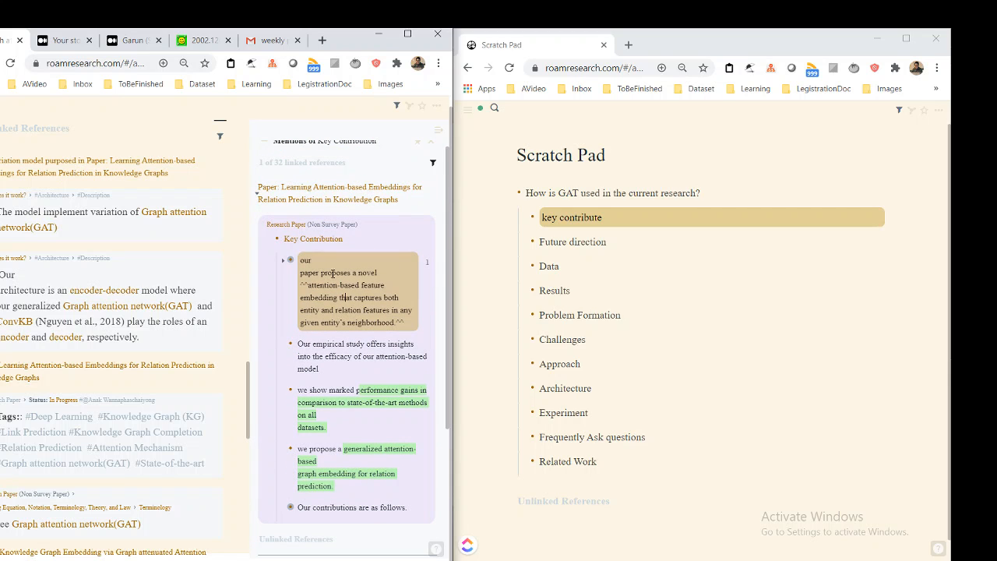
pyautogui.scroll(-1, 347, 310)
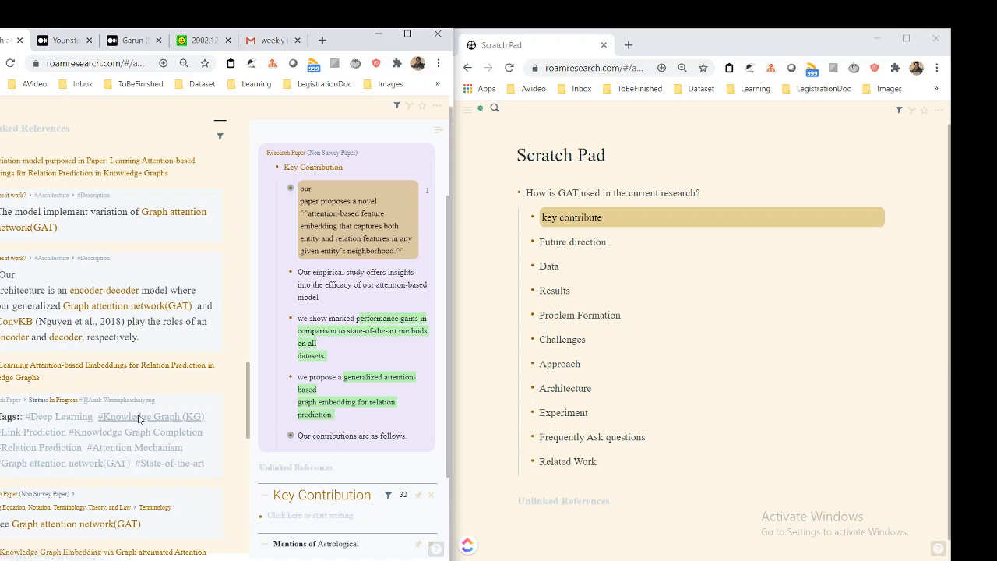
pyautogui.scroll(-4, 242, 363)
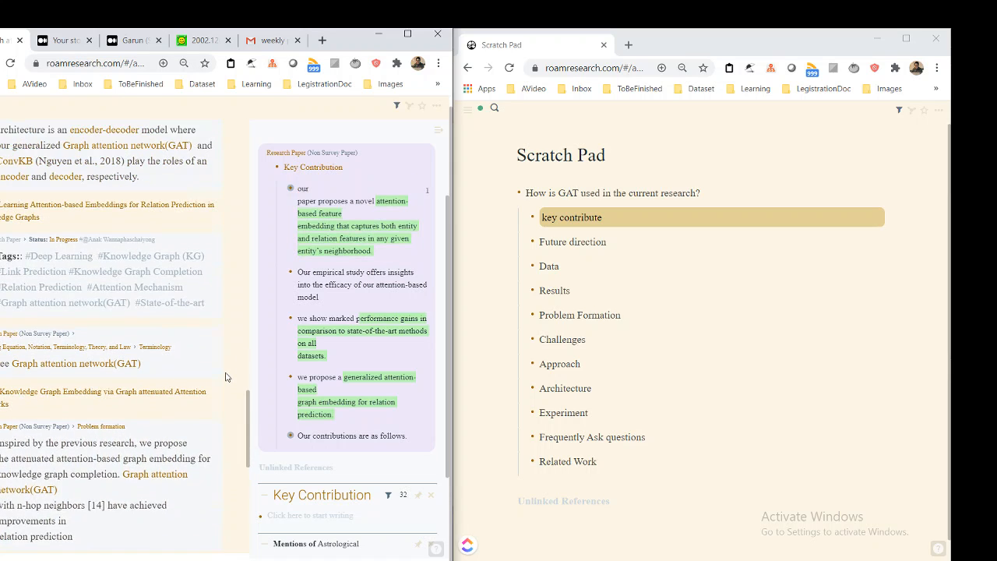
pyautogui.scroll(-1, 225, 372)
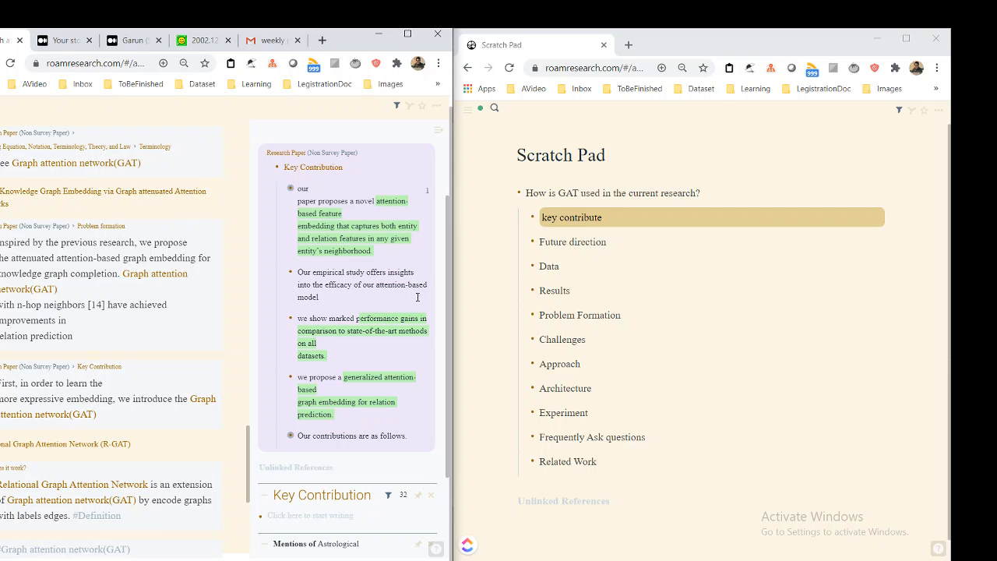
# Remove "Paper: Learning Attention-based Embeddings for Relation Prediction in Knowledge Graphs" from the includes of Key Contribution's reference filter
pyautogui.scroll(1, 354, 282)
pyautogui.click(433, 173)
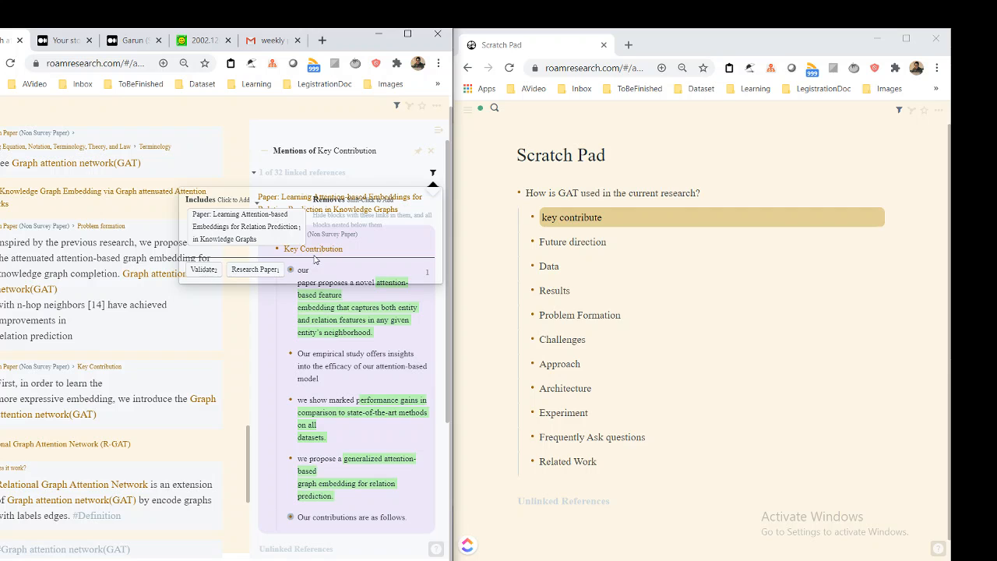
pyautogui.click(351, 174)
pyautogui.scroll(-3, 347, 237)
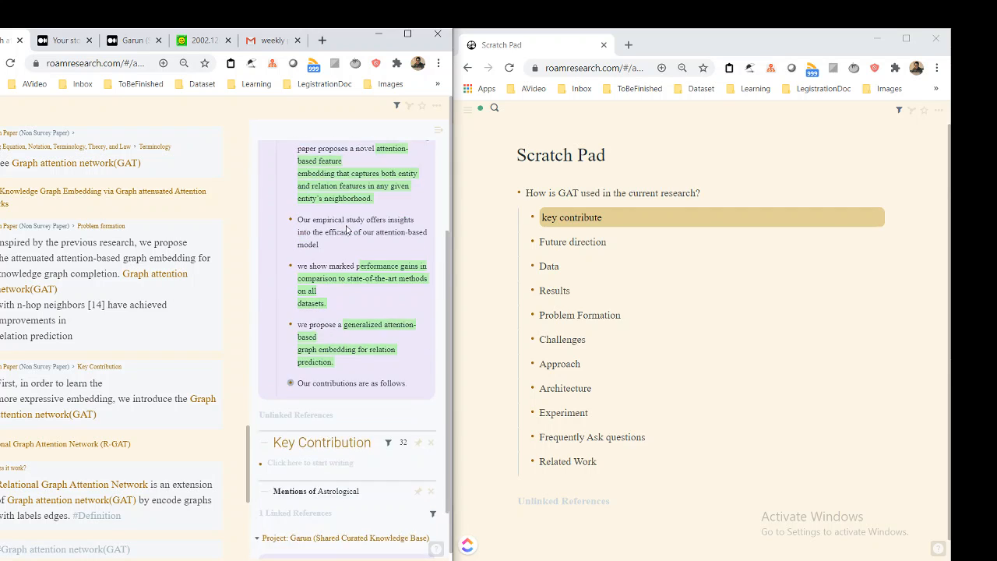
pyautogui.scroll(3, 347, 237)
pyautogui.click(433, 173)
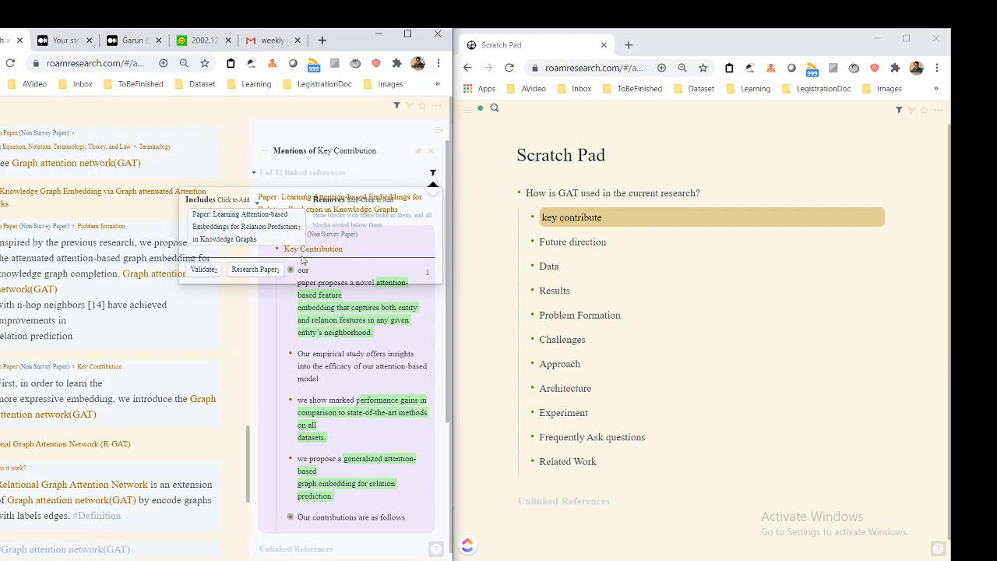
pyautogui.click(362, 177)
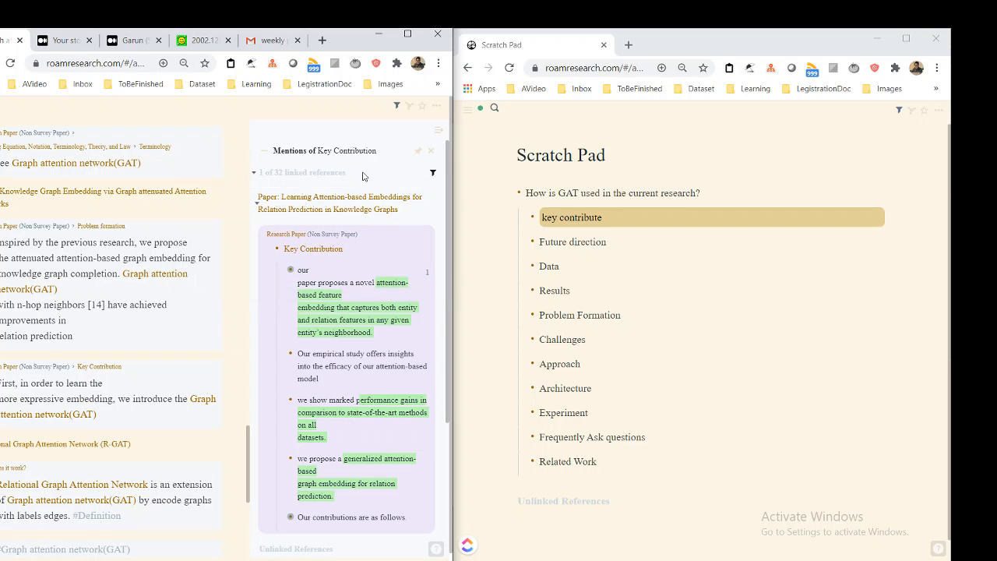
pyautogui.click(433, 173)
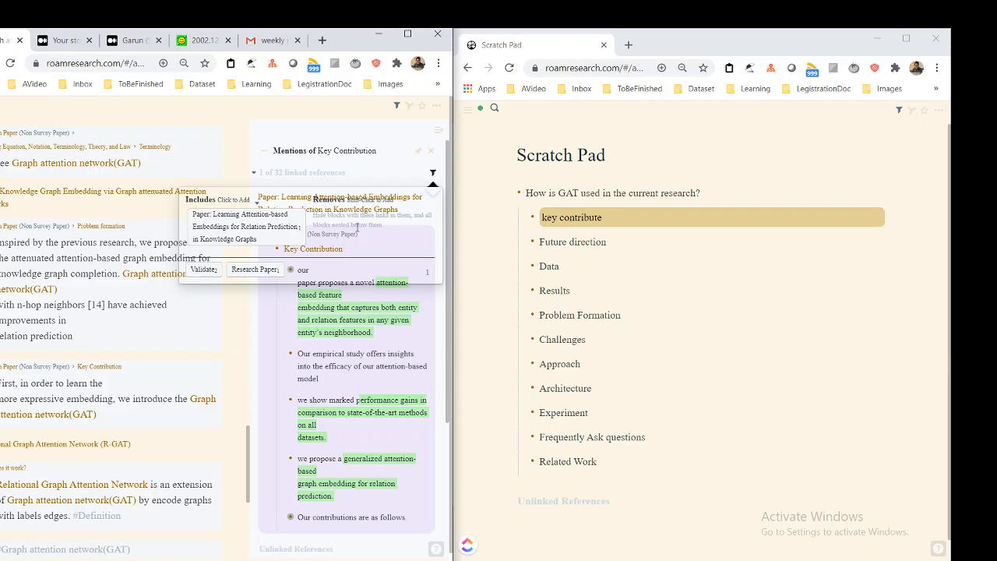
pyautogui.click(272, 231)
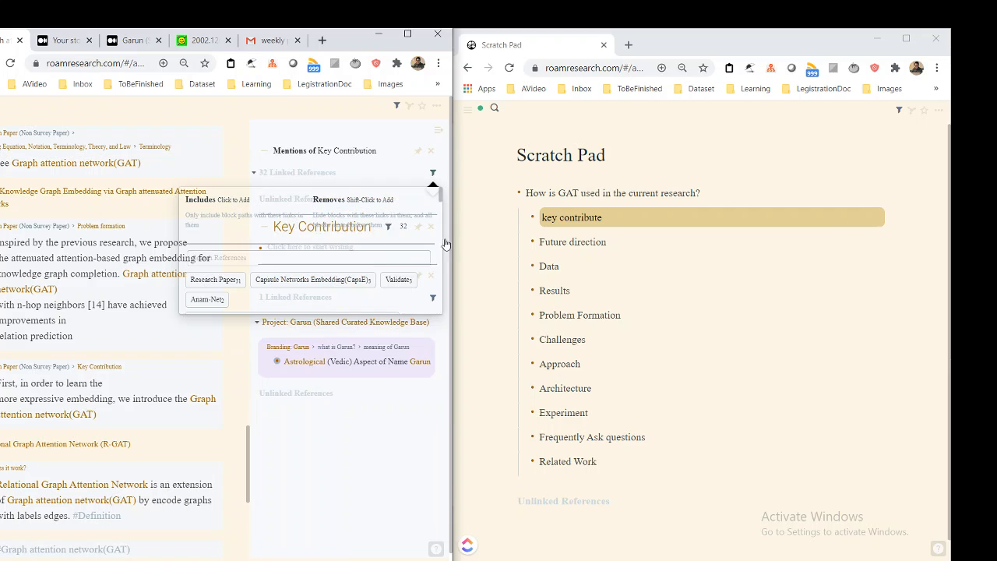
# Search the filter for "Paper: Know" and include "Paper: Knowledge Graph Embedding via Graph attenuated Attention Networks"
pyautogui.click(320, 257)
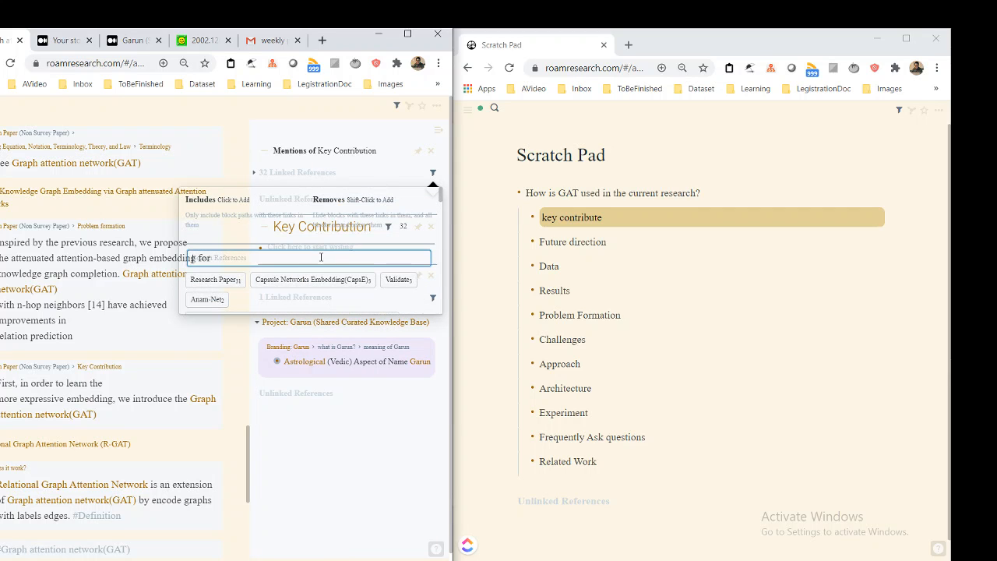
pyautogui.write('Paper')
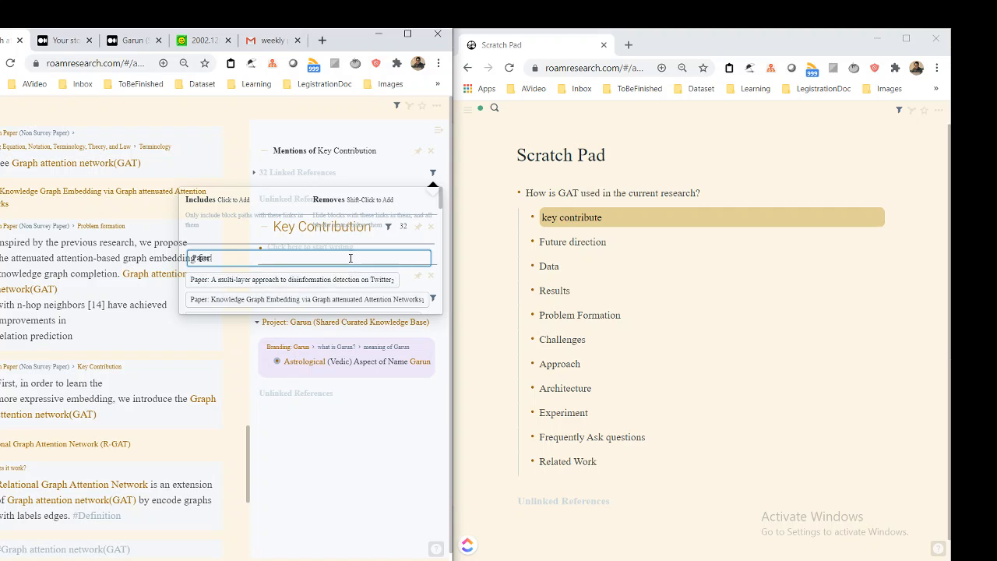
pyautogui.press('BackSpace')
pyautogui.press('BackSpace')
pyautogui.press('BackSpace')
pyautogui.press('BackSpace')
pyautogui.press('BackSpace')
pyautogui.write('Paper')
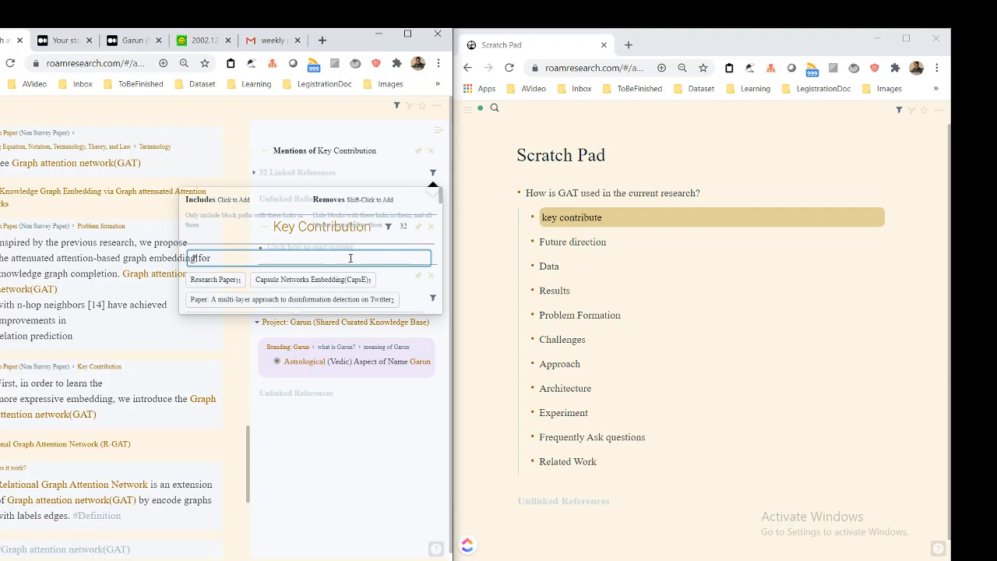
pyautogui.press('BackSpace')
pyautogui.press('BackSpace')
pyautogui.press('BackSpace')
pyautogui.press('BackSpace')
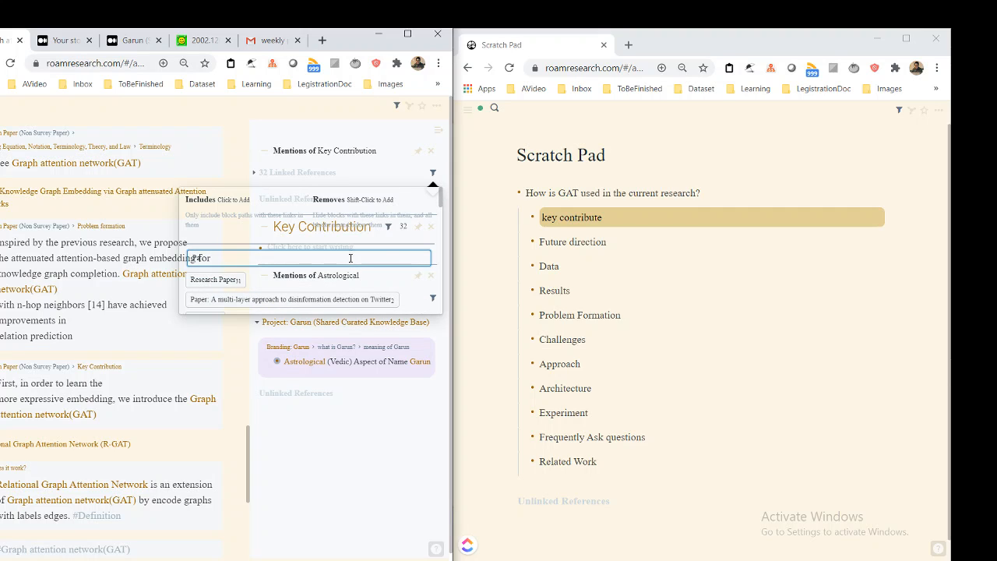
pyautogui.write('per Know')
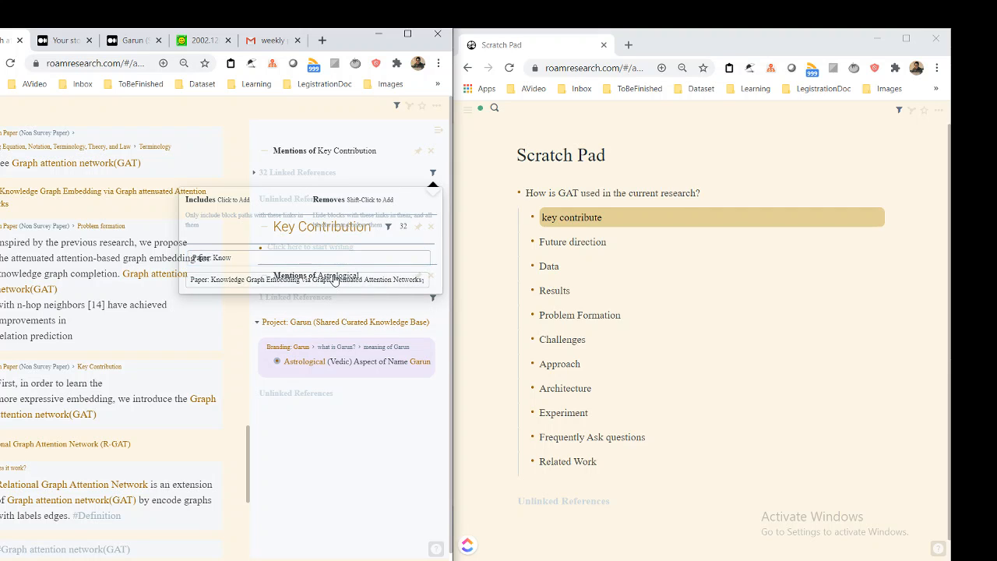
pyautogui.click(337, 278)
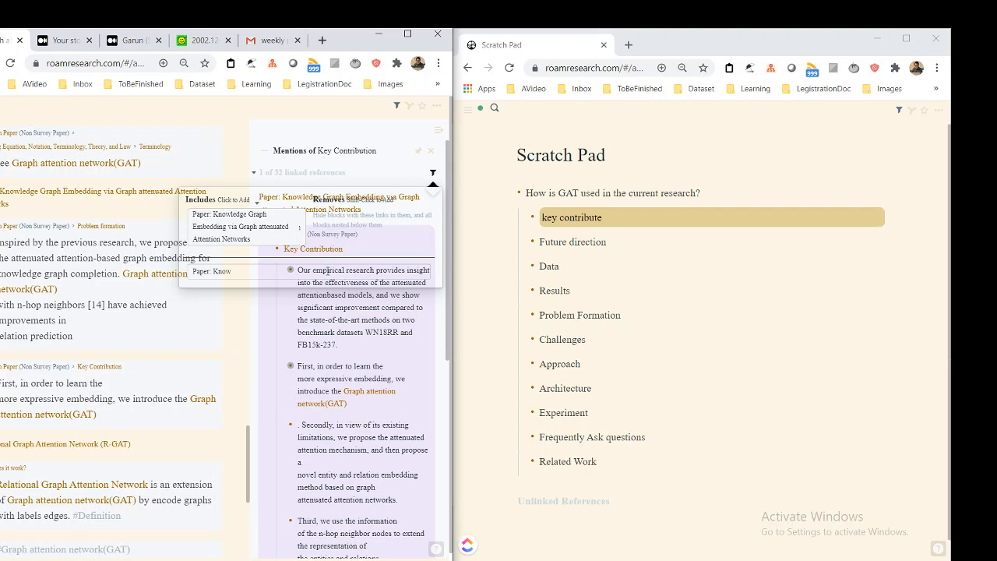
# Clear the "Paper: Know" search text from Key Contribution's reference filter and close the filter
pyautogui.click(328, 271)
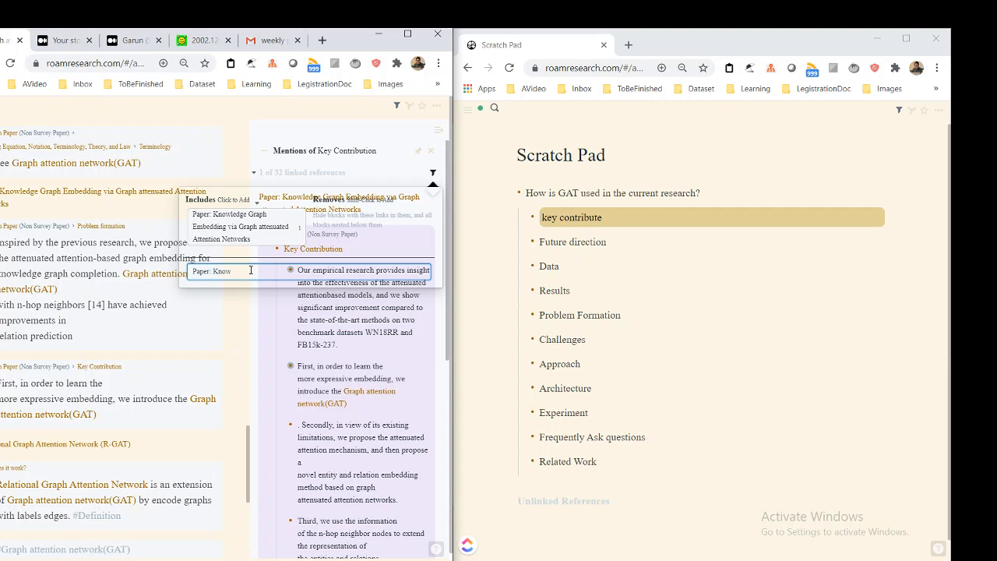
pyautogui.moveTo(248, 273); pyautogui.dragTo(187, 272)
pyautogui.click(379, 173)
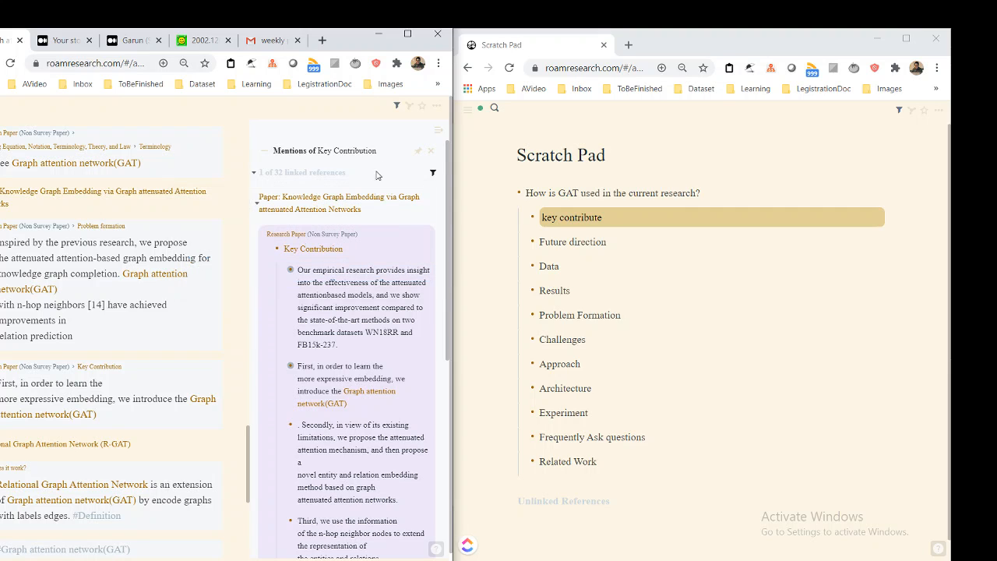
pyautogui.click(433, 173)
pyautogui.click(284, 271)
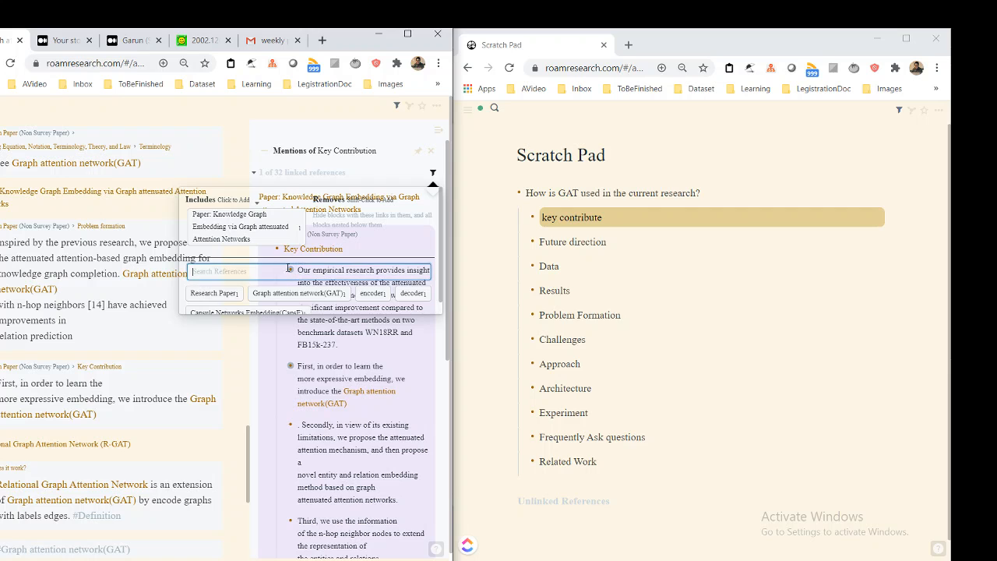
pyautogui.click(366, 172)
# Embed the filtered paper's Key Contribution block as a nested block under "key contribute" in the Scratch Pad
pyautogui.scroll(-1, 393, 208)
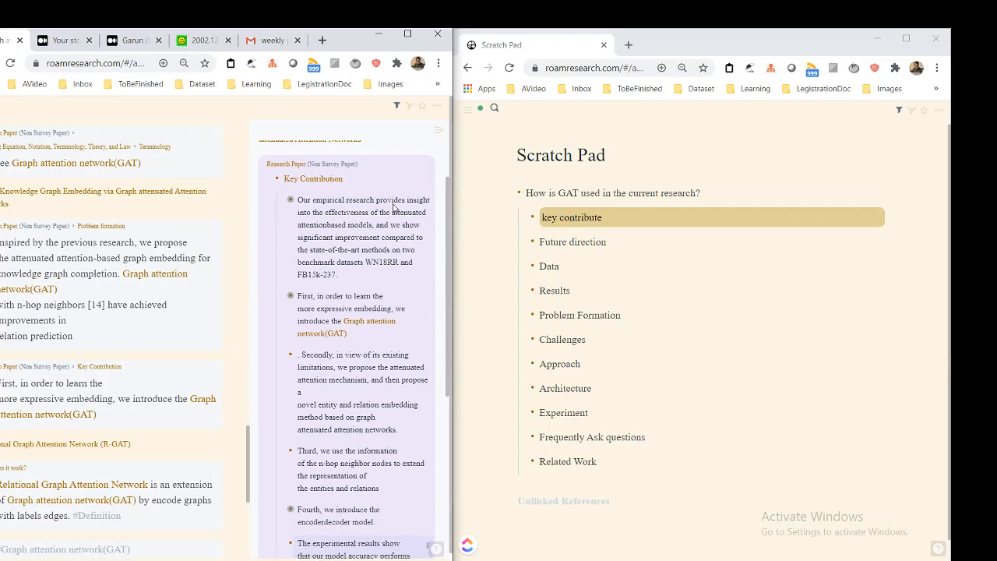
pyautogui.scroll(1, 393, 204)
pyautogui.click(374, 189)
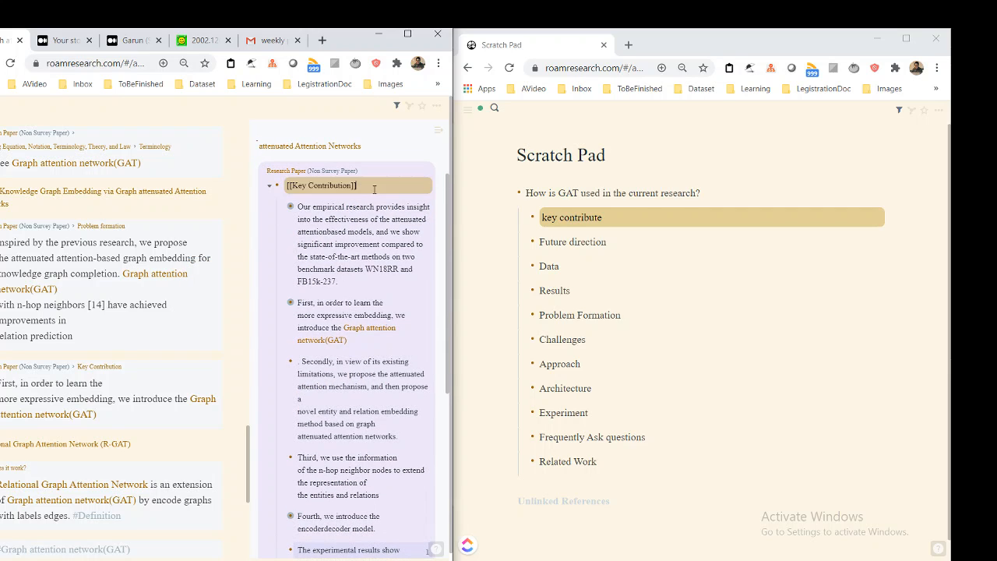
pyautogui.click(623, 211)
pyautogui.press('Return')
pyautogui.press('Tab')
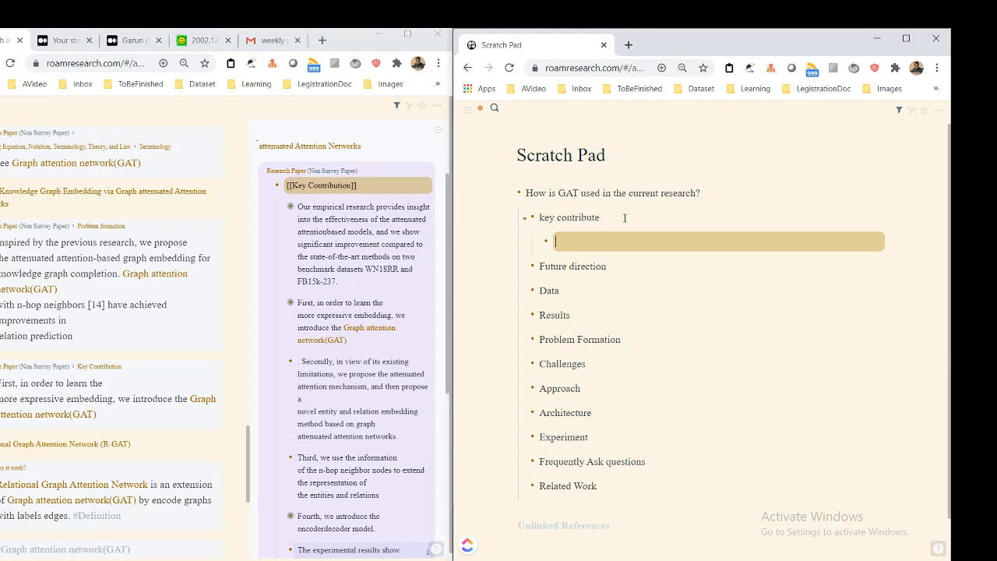
pyautogui.write('{{embed: ((c4SYqSW-q))}}')
pyautogui.click(624, 211)
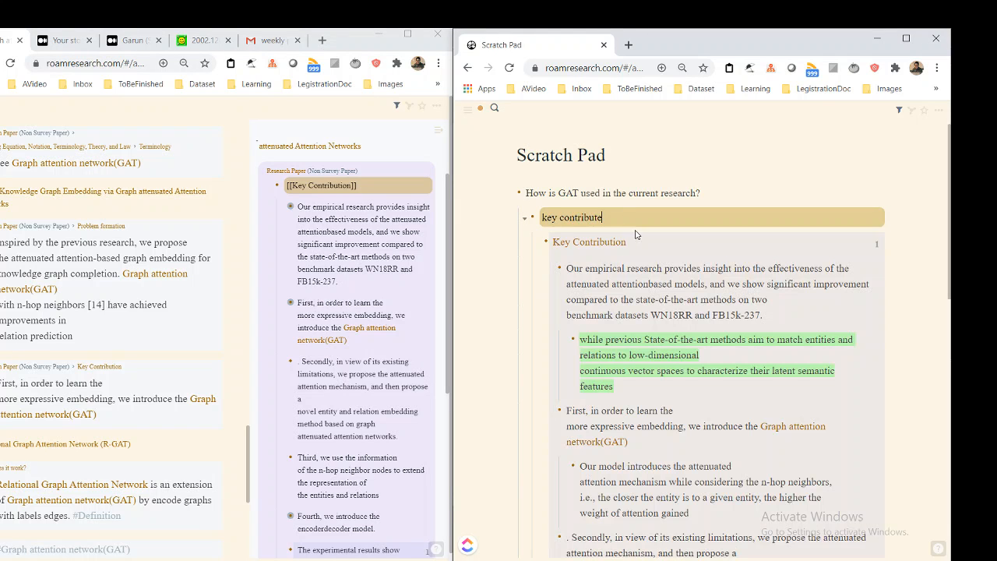
pyautogui.press('Return')
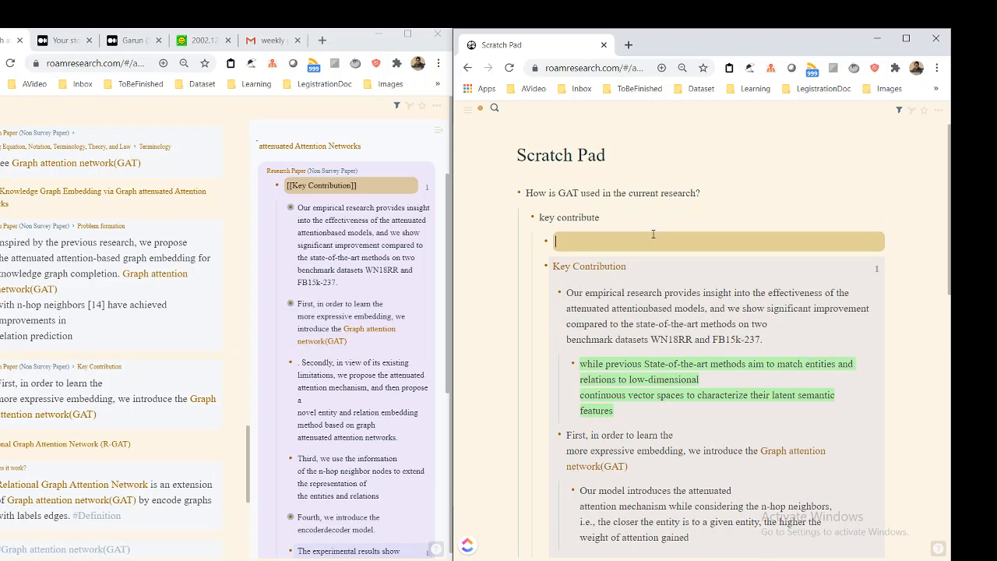
pyautogui.press('BackSpace')
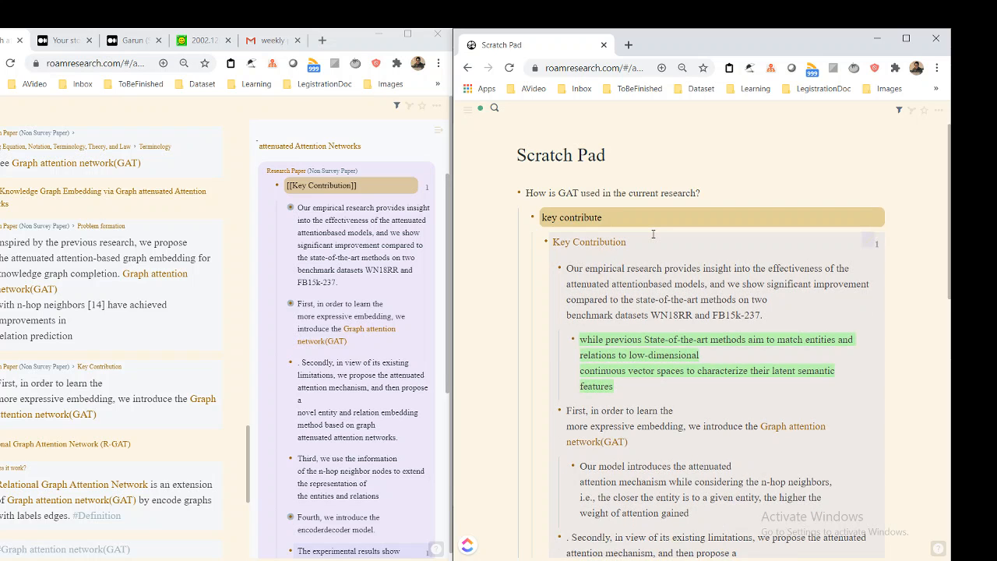
# Add a link to "Paper: Knowledge Graph Embedding via Graph attenuated Attention Networks" directly under "key contribute", above the embedded block
pyautogui.scroll(-3, 653, 234)
pyautogui.scroll(3, 689, 234)
pyautogui.press('Return')
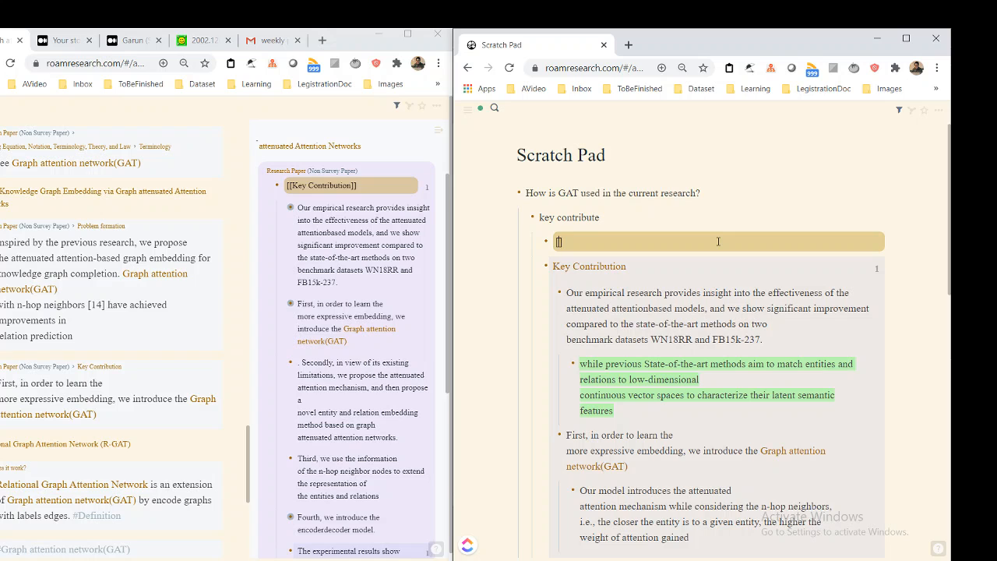
pyautogui.write('[[Paper: ')
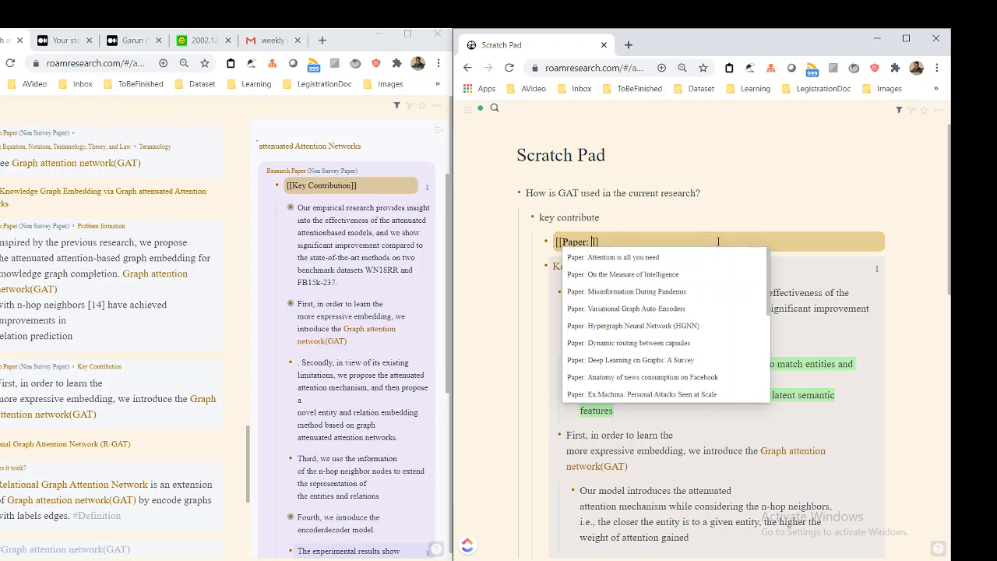
pyautogui.write('kno')
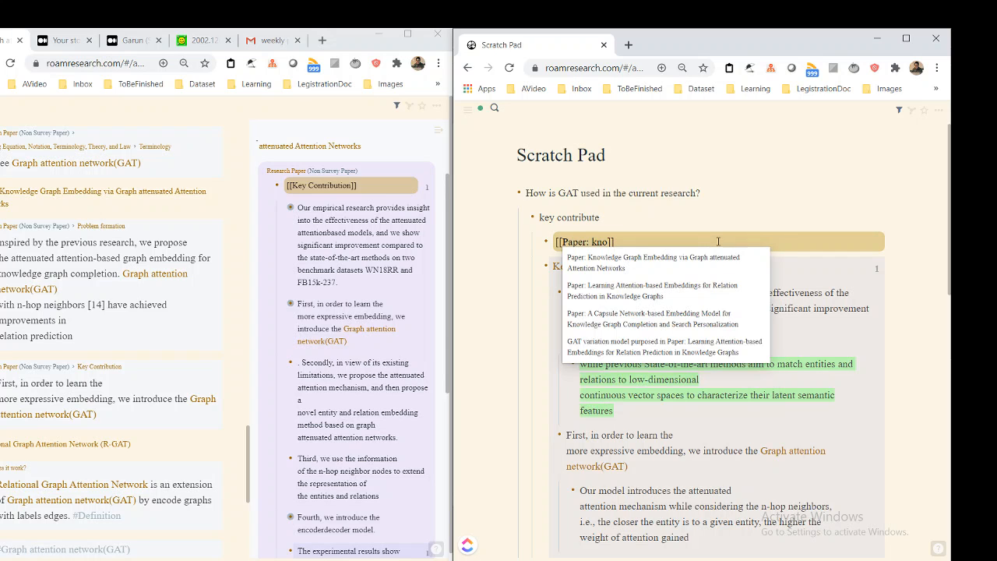
pyautogui.write('w')
pyautogui.press('Down')
pyautogui.press('Return')
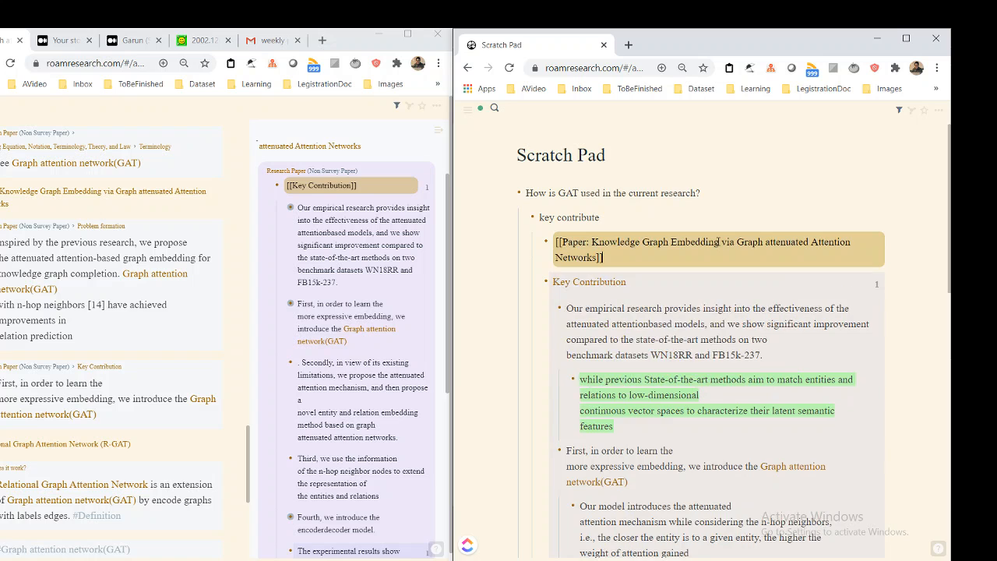
# Nest the embedded Key Contribution block under the paper link and collapse the paper link's block
pyautogui.press('Down')
pyautogui.press('Tab')
pyautogui.click(721, 217)
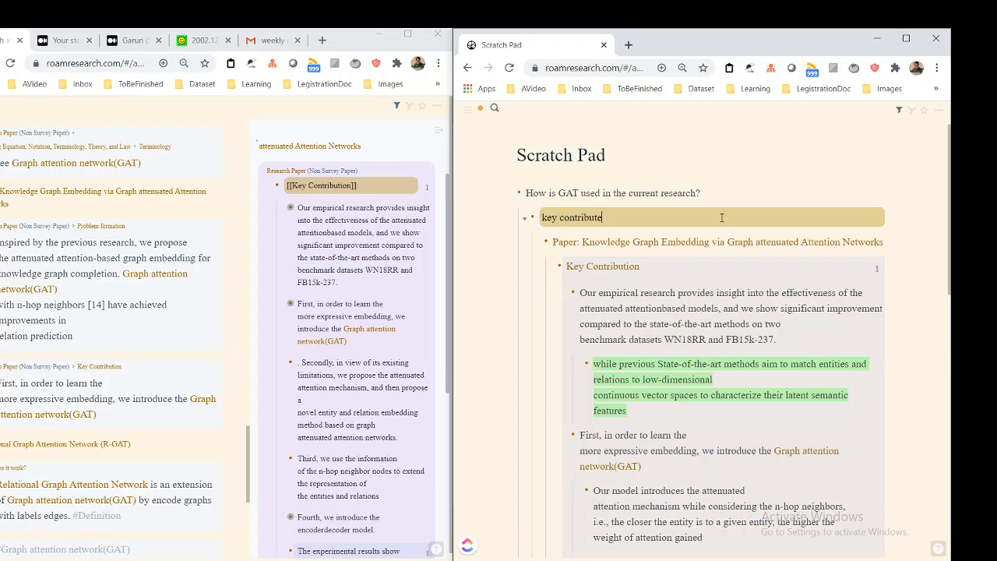
pyautogui.press('Down')
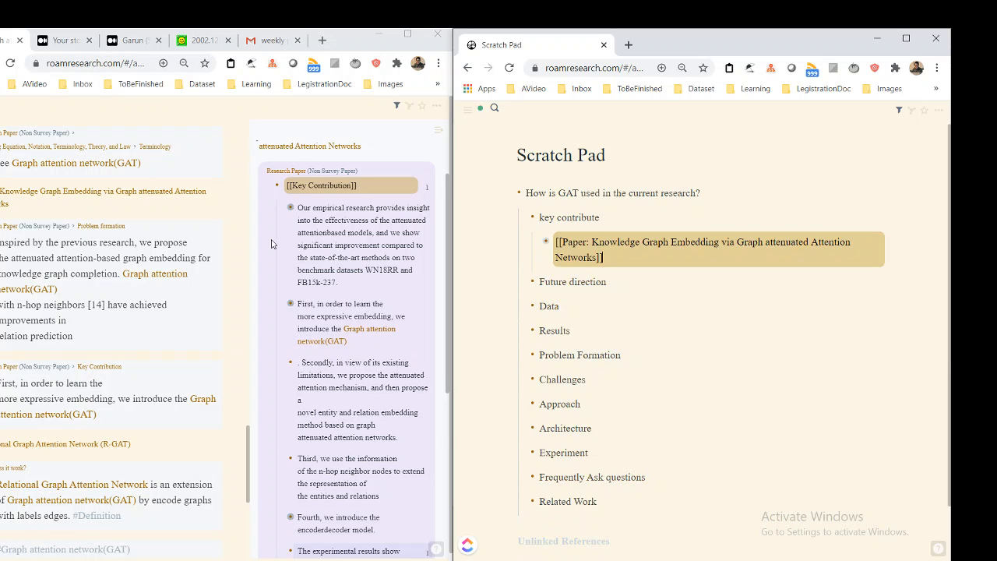
# Open the Relational Graph Attention Network (R-GAT) page in the sidebar from the GAT page's linked references
pyautogui.scroll(-1, 272, 243)
pyautogui.scroll(2, 336, 297)
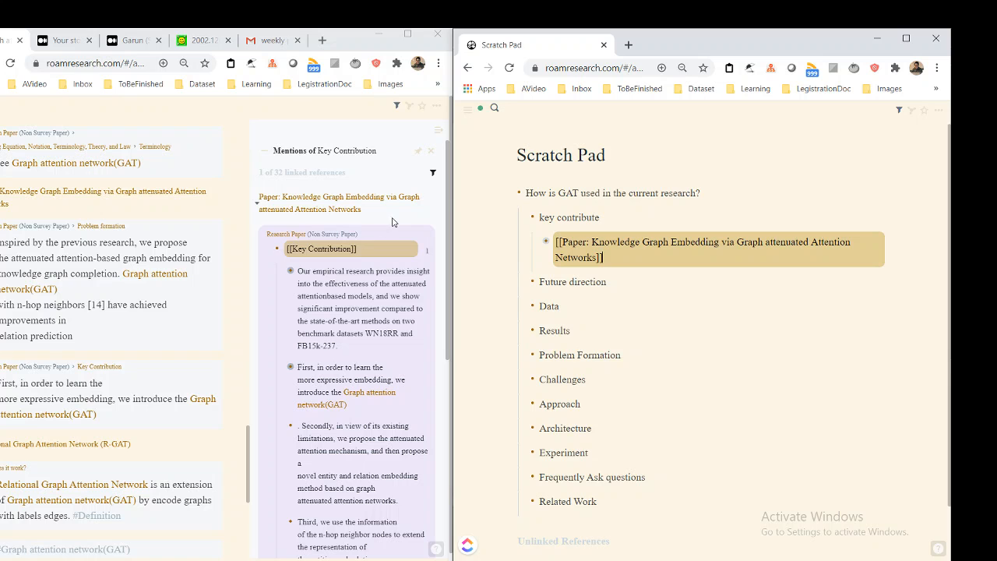
pyautogui.scroll(-2, 50, 146)
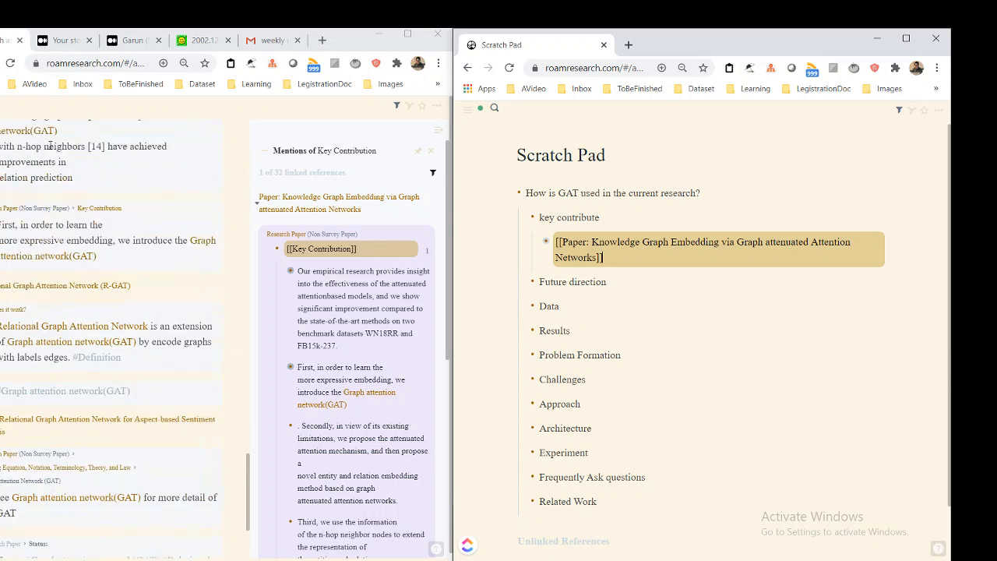
pyautogui.scroll(-1, 50, 146)
pyautogui.scroll(-1, 117, 343)
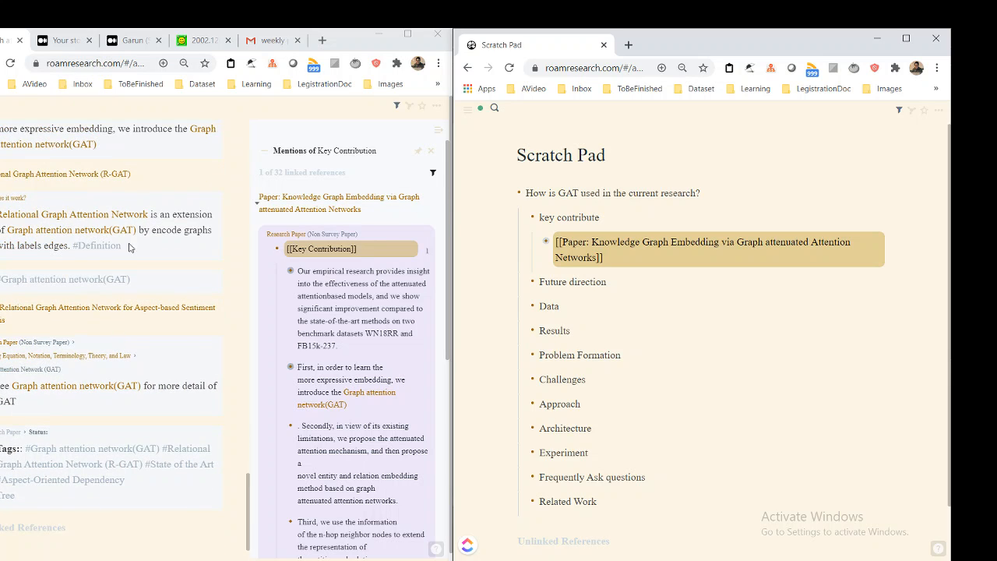
pyautogui.keyDown('shift'); pyautogui.click(118, 178); pyautogui.keyUp('shift')
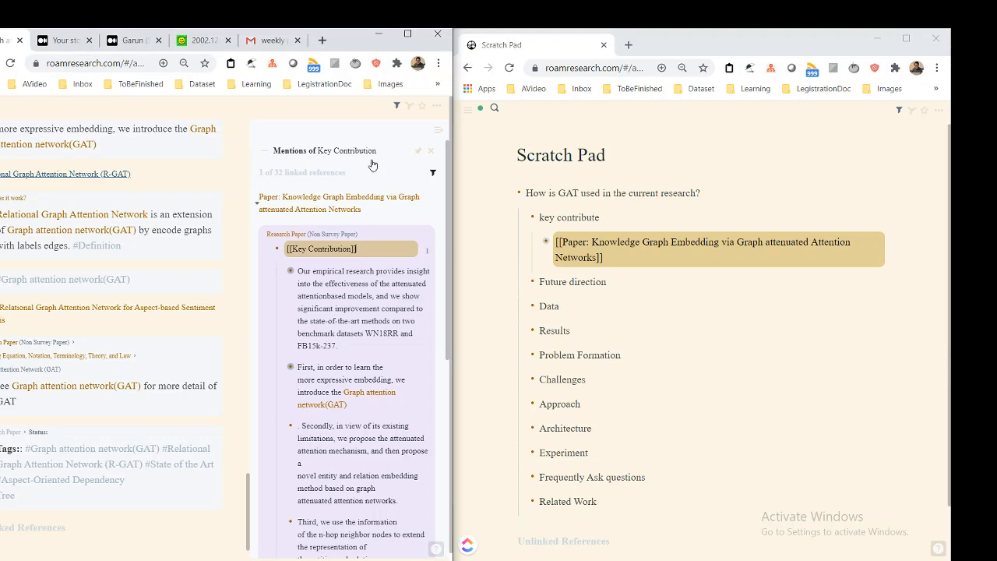
pyautogui.scroll(-1, 390, 300)
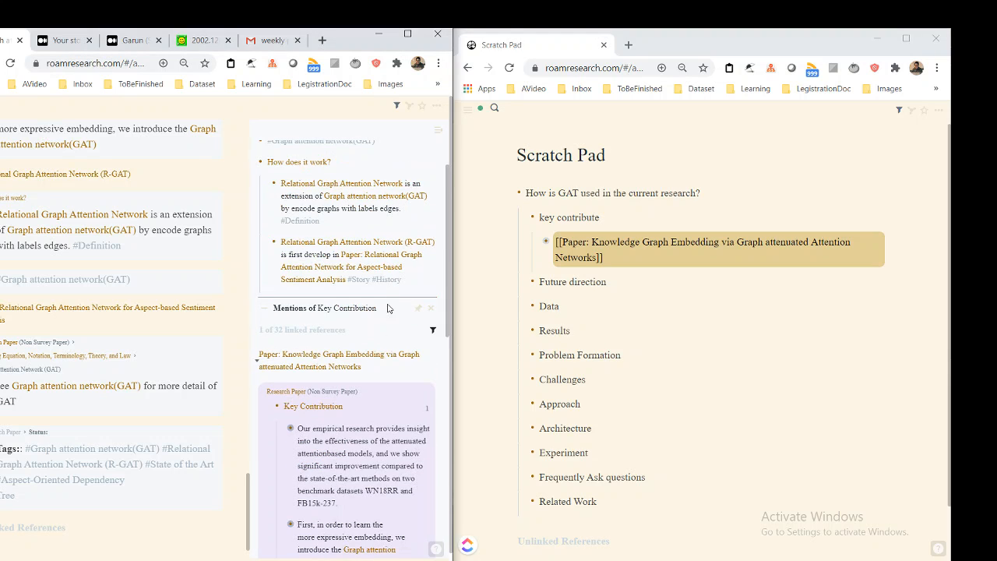
pyautogui.scroll(1, 381, 327)
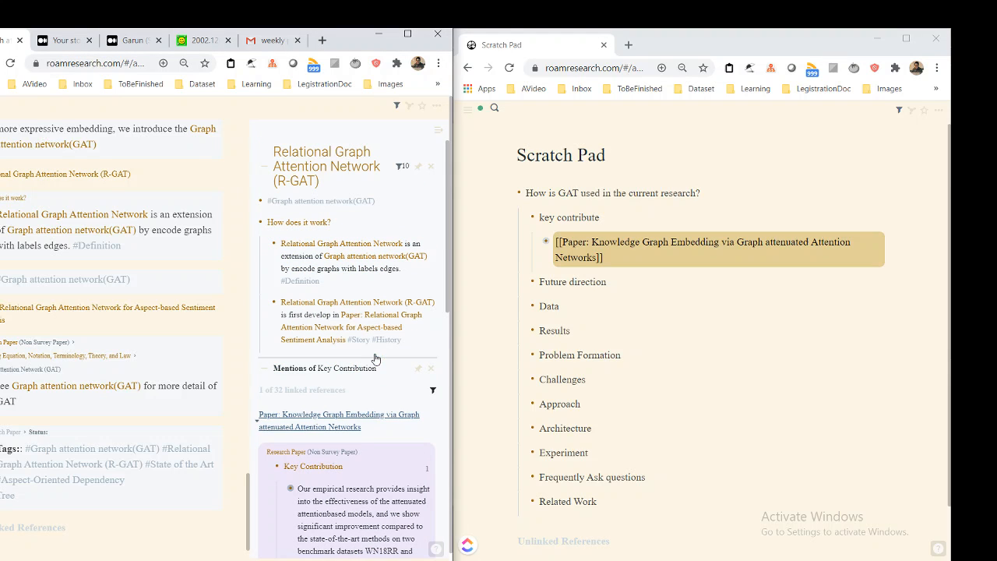
# Examine the linked references of Relational Graph Attention Network (R-GAT) in the sidebar and on its page in the main view
pyautogui.click(408, 169)
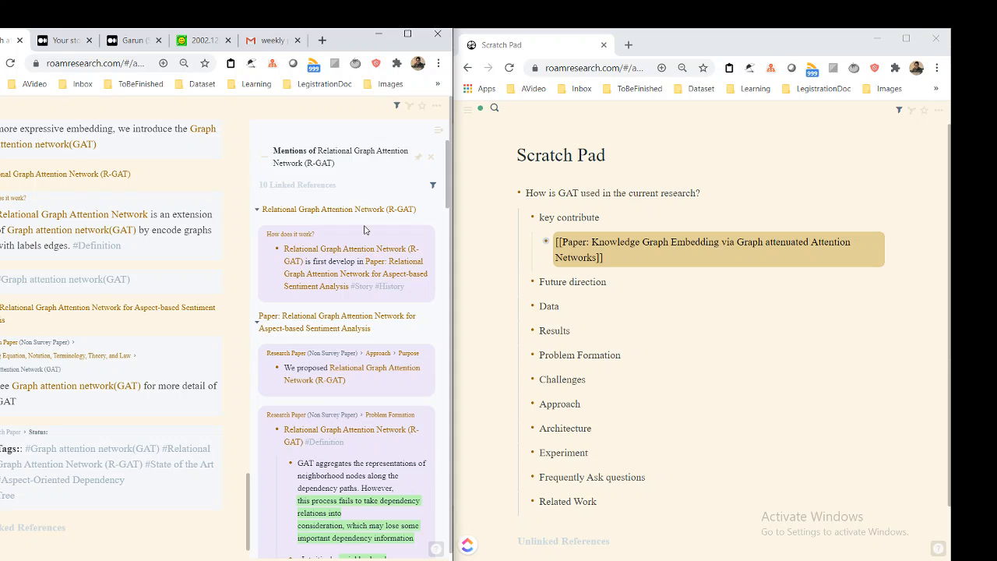
pyautogui.scroll(-1, 367, 226)
pyautogui.scroll(1, 367, 225)
pyautogui.click(430, 156)
pyautogui.scroll(10, 186, 240)
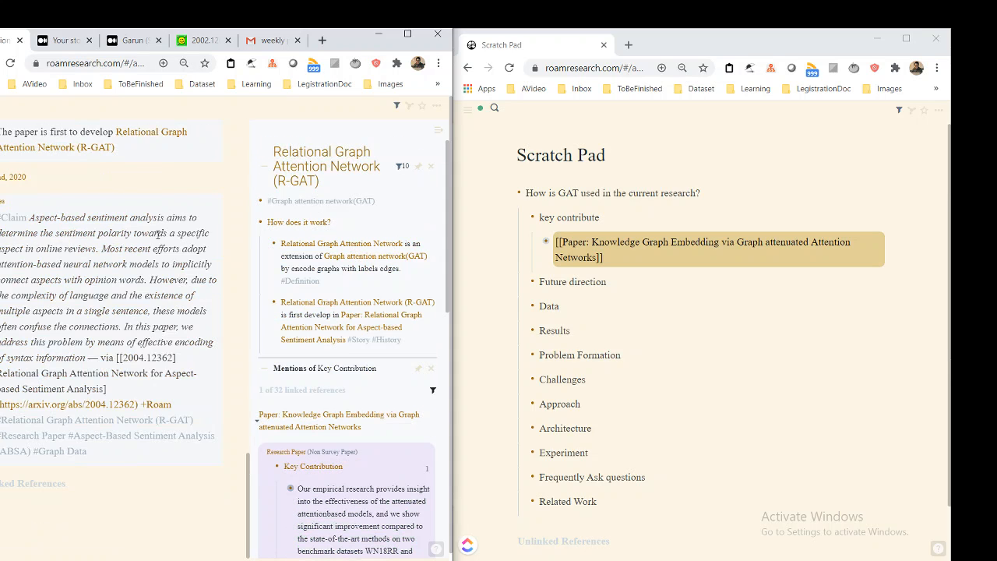
# Look through the linked references on the Relational Graph Attention Network (R-GAT) page to identify the paper they come from
pyautogui.scroll(-2, 37, 272)
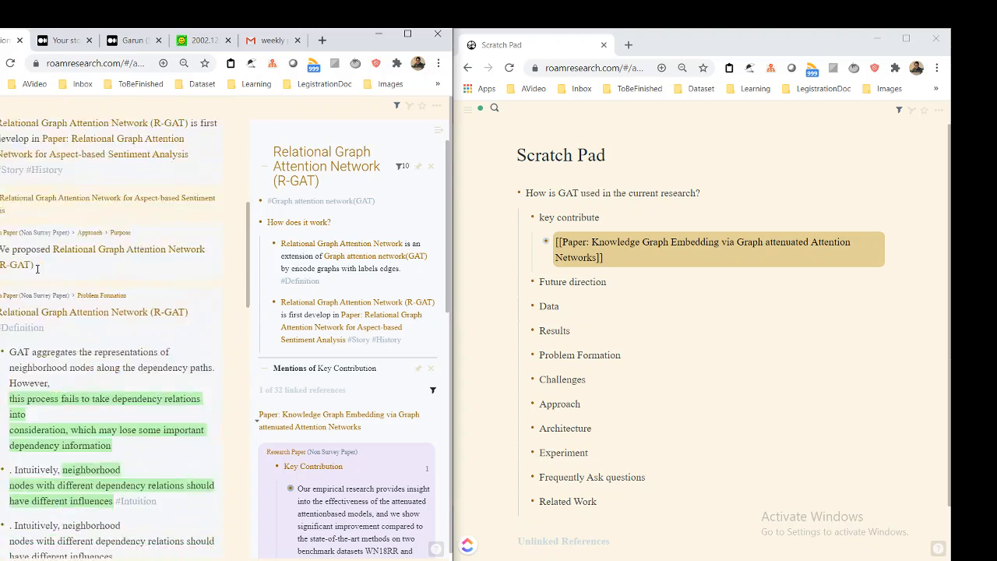
pyautogui.scroll(2, 38, 261)
pyautogui.scroll(-3, 38, 245)
pyautogui.scroll(1, 43, 273)
pyautogui.scroll(3, 62, 371)
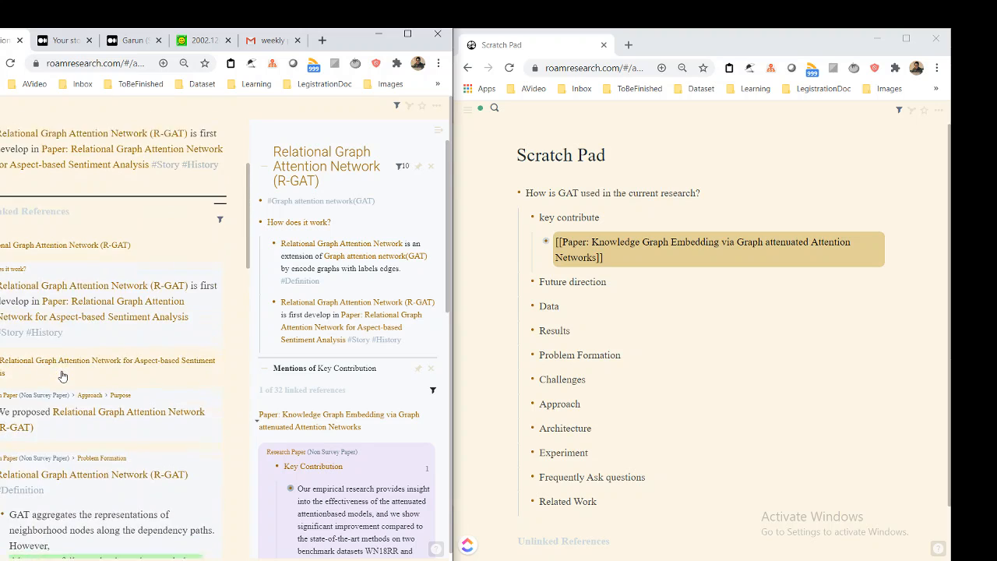
pyautogui.scroll(-1, 62, 371)
pyautogui.scroll(-1, 96, 328)
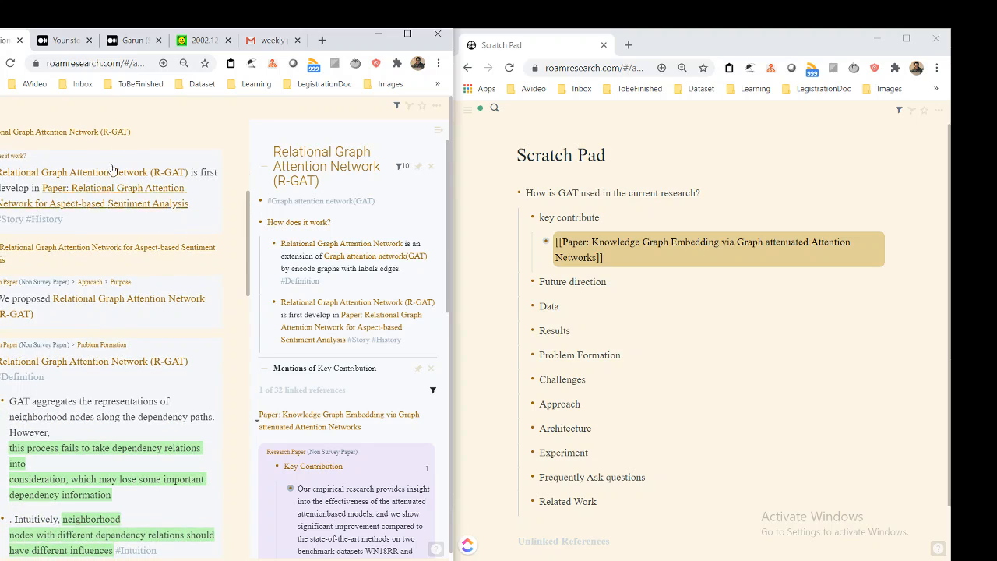
# Close the Relational Graph Attention Network (R-GAT) page in the sidebar and check its remaining references in the main view
pyautogui.click(431, 167)
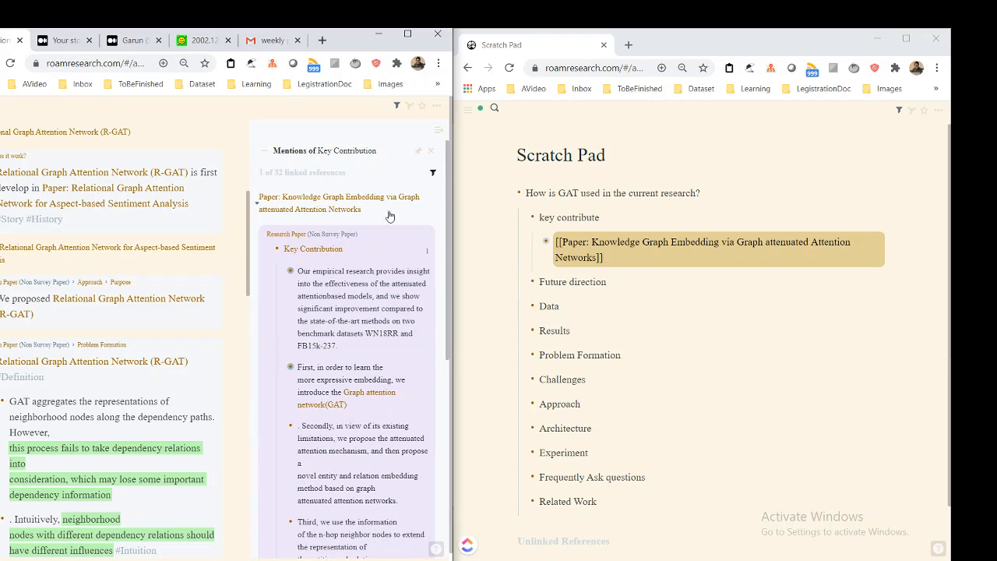
pyautogui.scroll(1, 28, 287)
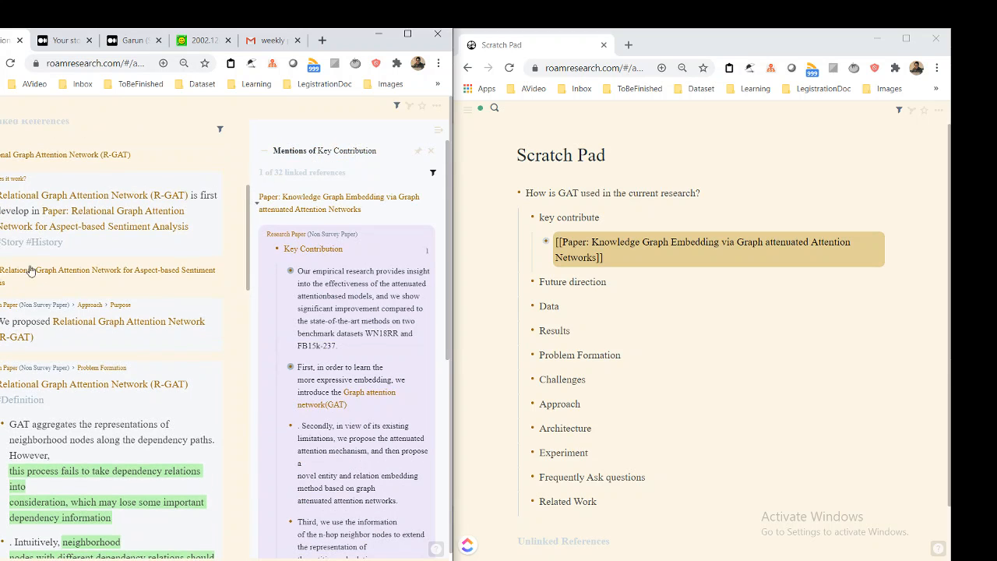
pyautogui.scroll(-8, 165, 304)
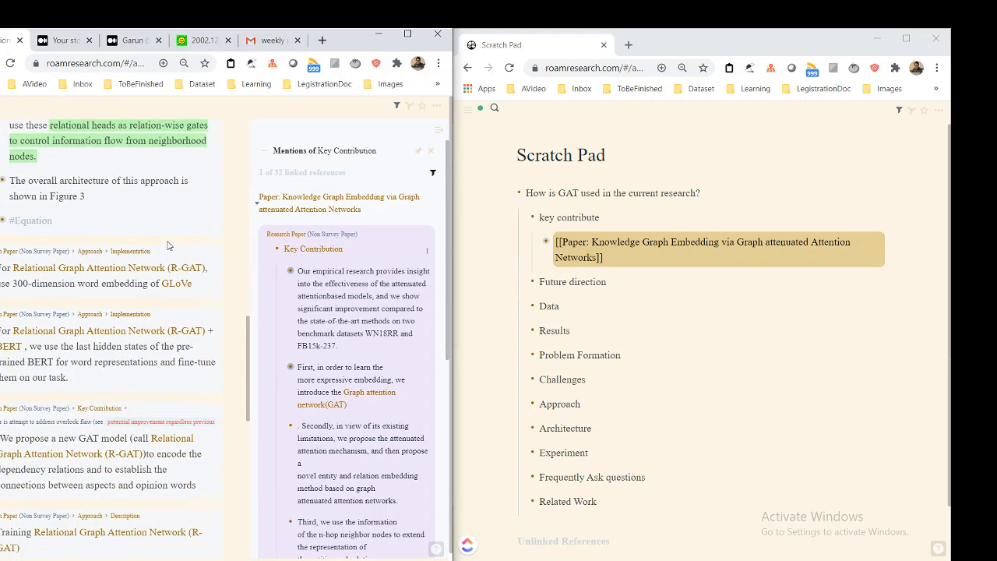
pyautogui.scroll(-10, 168, 231)
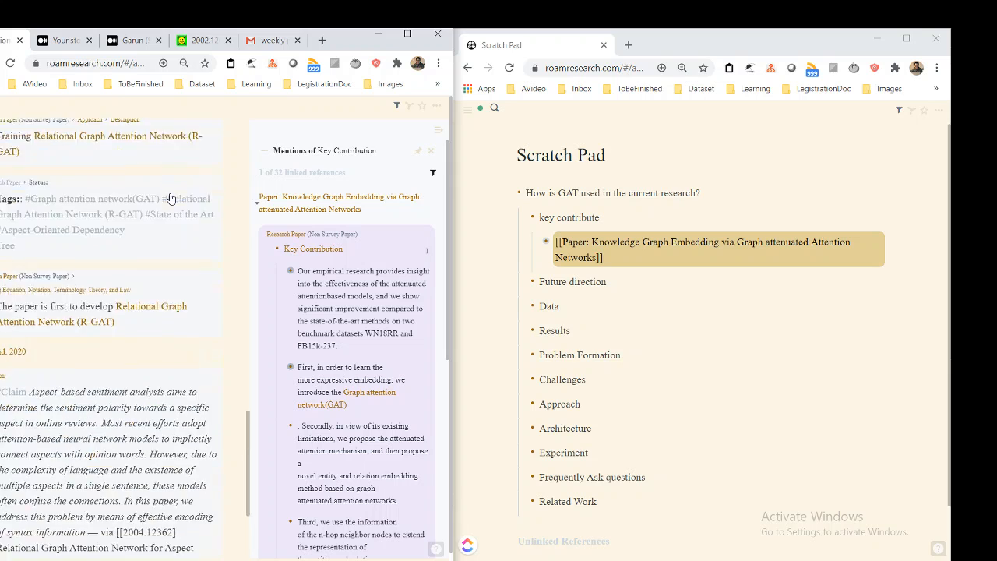
pyautogui.scroll(5, 171, 198)
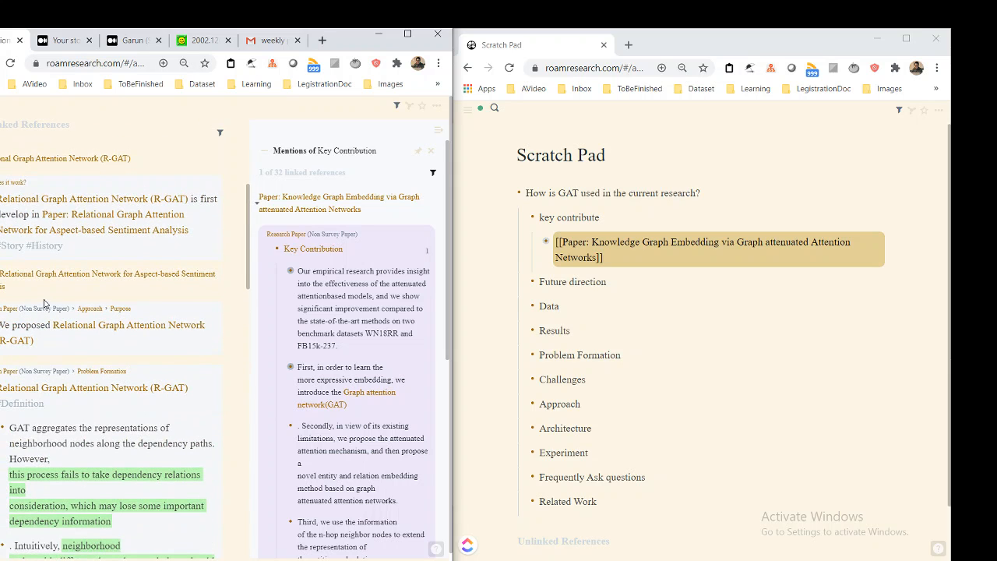
# Replace the filter on the Key Contribution mentions with "Paper: Relational Graph Attention Network for Aspect-based Sentiment Analysis"
pyautogui.click(275, 237)
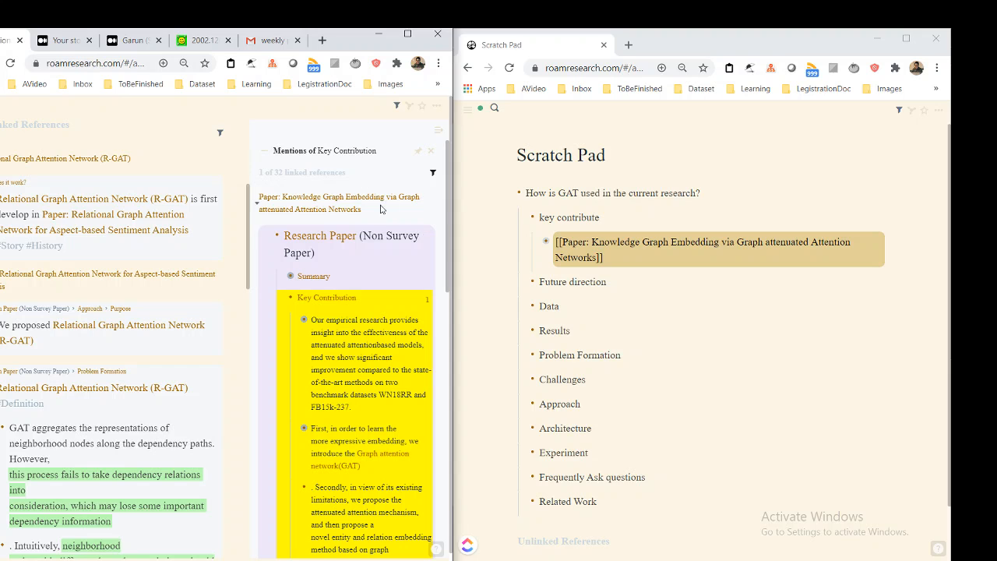
pyautogui.click(432, 172)
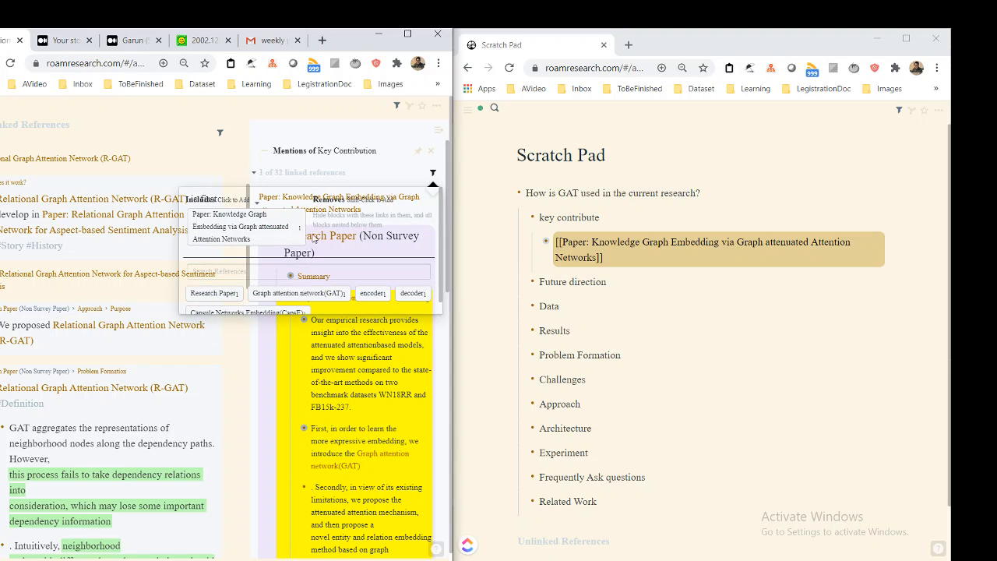
pyautogui.click(276, 232)
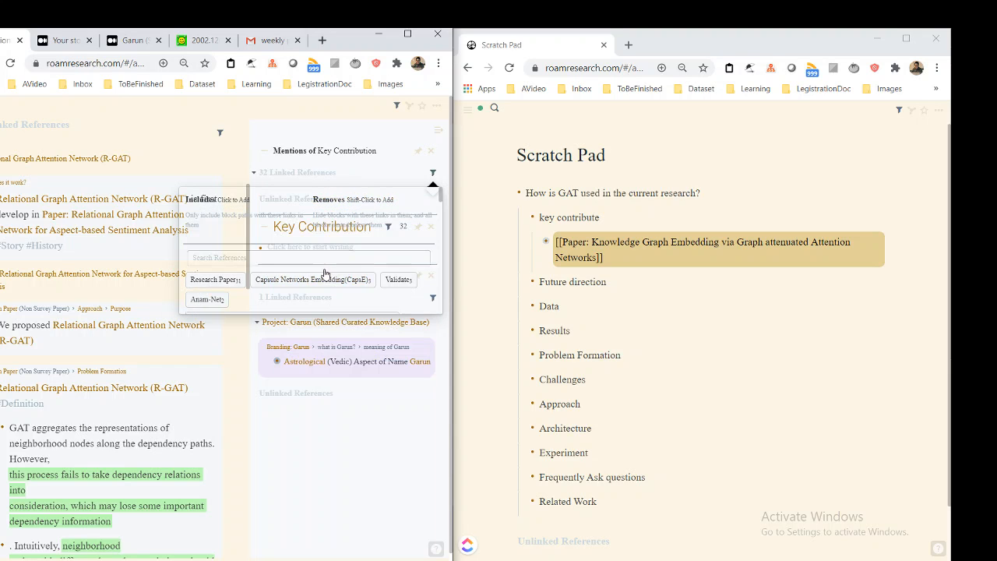
pyautogui.click(321, 257)
pyautogui.write('Pp')
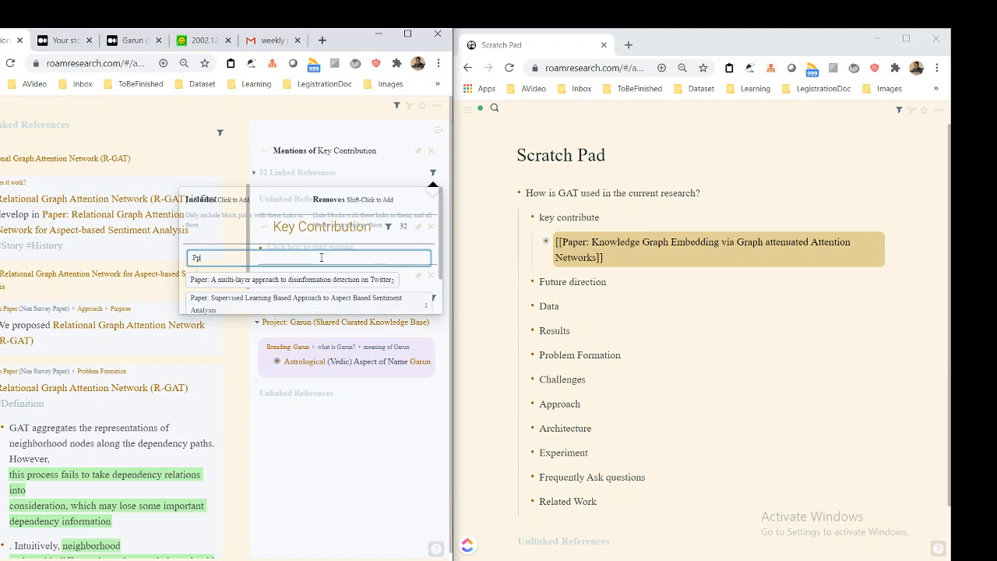
pyautogui.press('BackSpace')
pyautogui.write('aper: Relation')
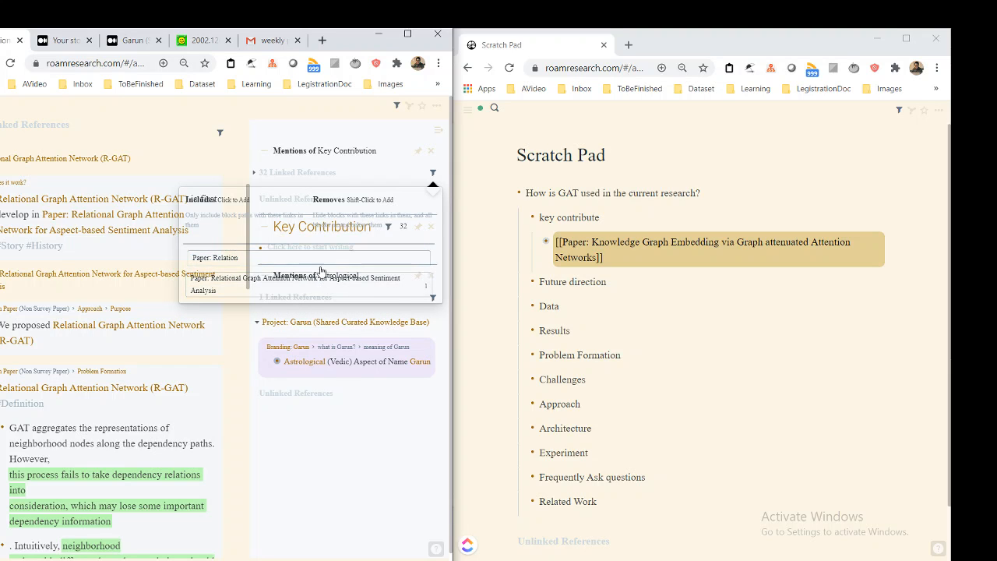
pyautogui.click(319, 279)
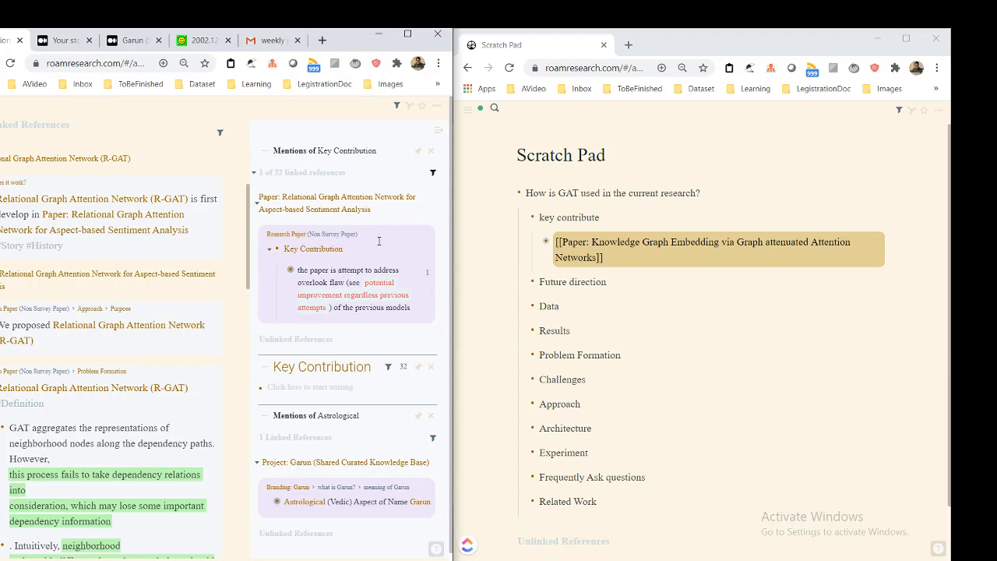
# Under "key contribute", add a link to "Paper: Relational Graph Attention Network for Aspect-based Sentiment Analysis" below the first paper link
pyautogui.click(378, 242)
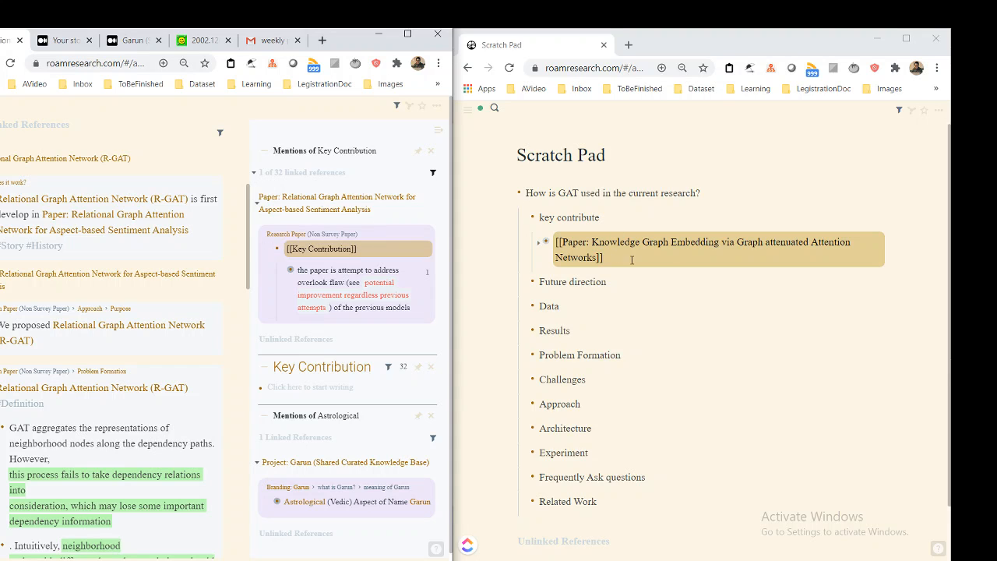
pyautogui.press('Return')
pyautogui.write('[[Paper: ')
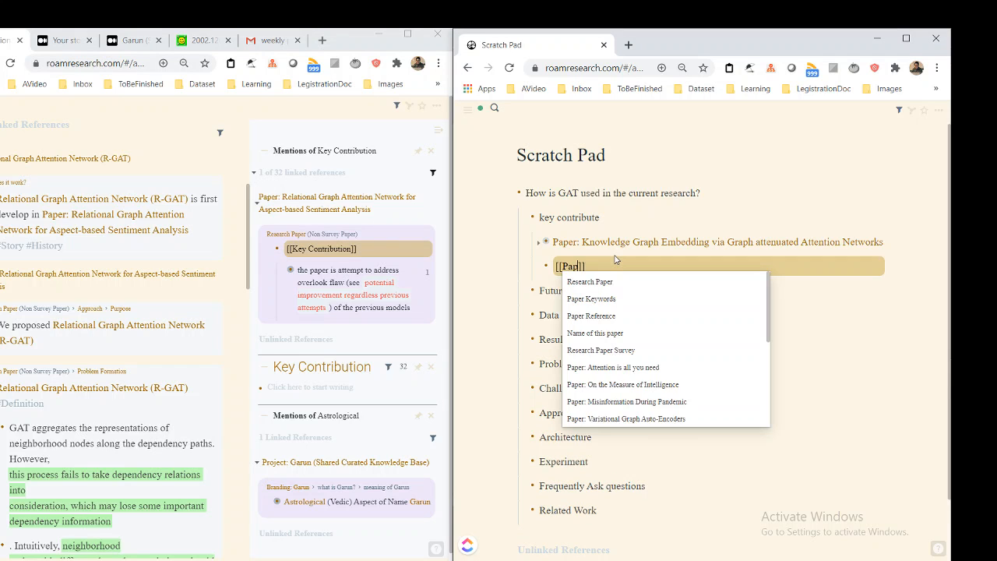
pyautogui.write('Relation')
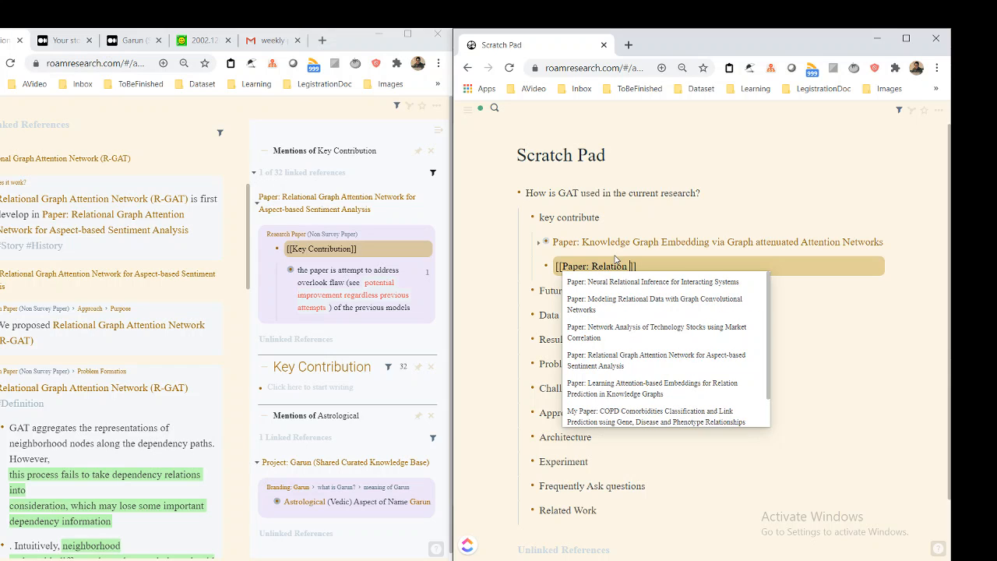
pyautogui.write(' Graph')
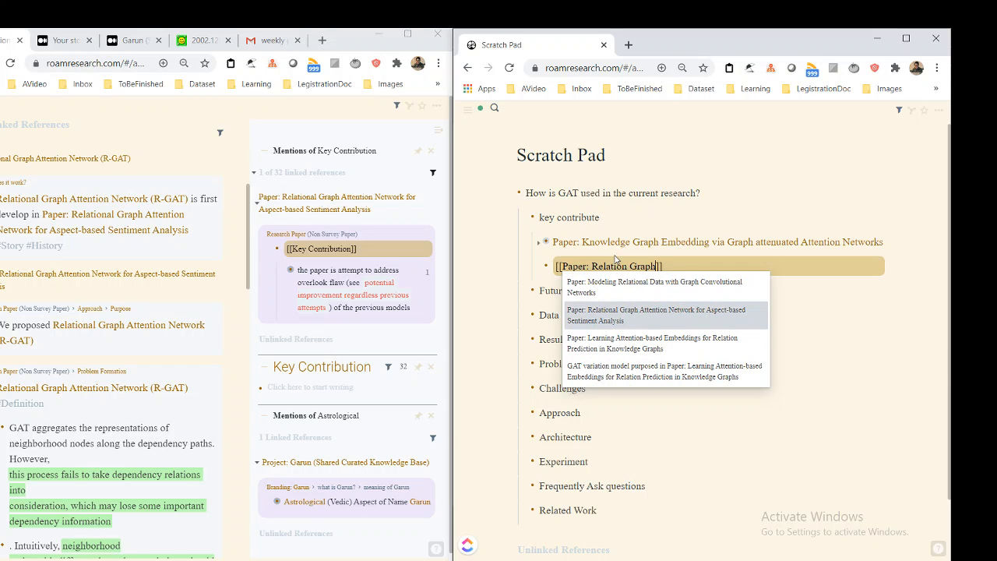
pyautogui.press('Return')
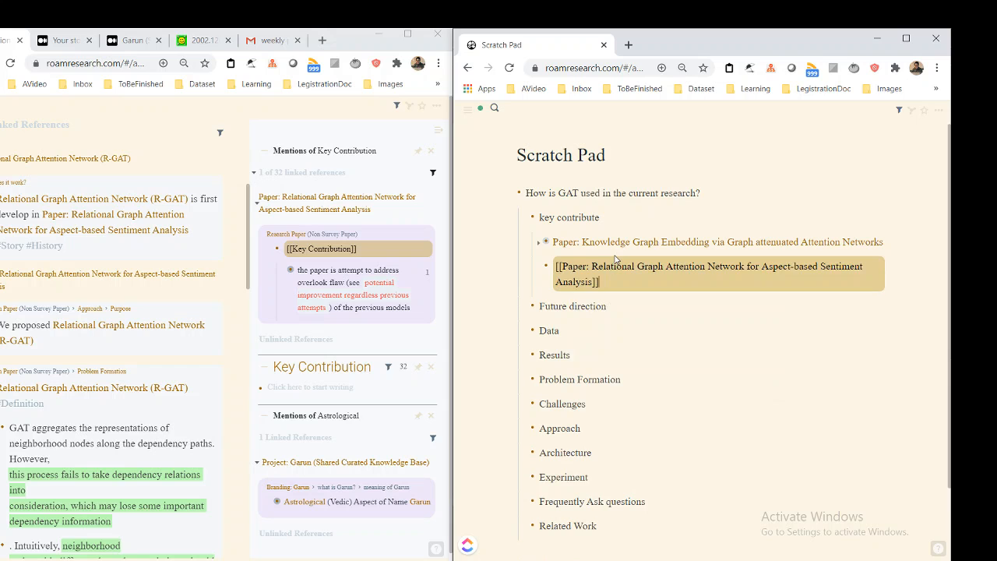
# Embed the filtered Key Contribution block as a child of the new Aspect-based Sentiment Analysis paper link
pyautogui.press('Return')
pyautogui.press('Tab')
pyautogui.write('{{embed: ((U2A3W6Ncx))}}')
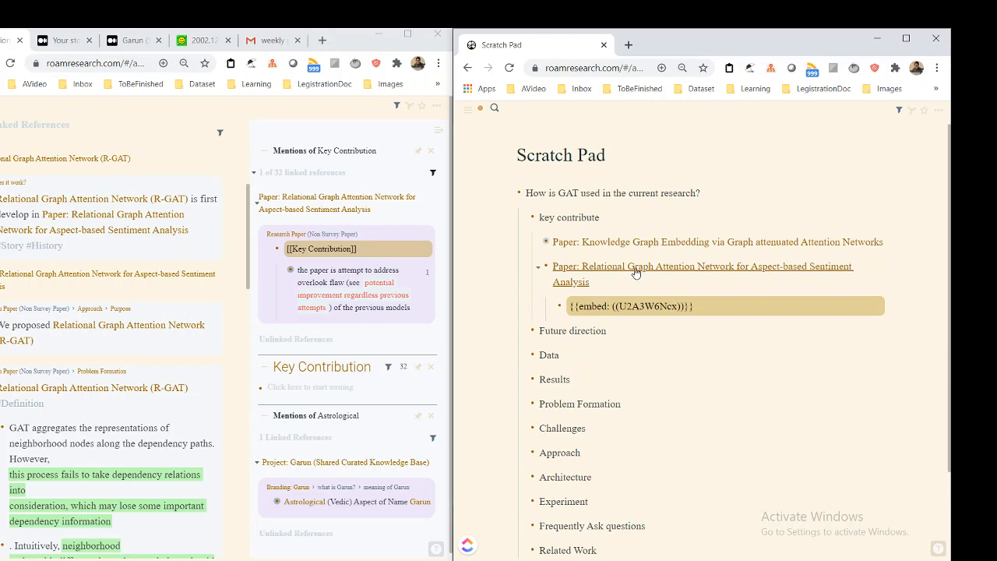
pyautogui.click(634, 224)
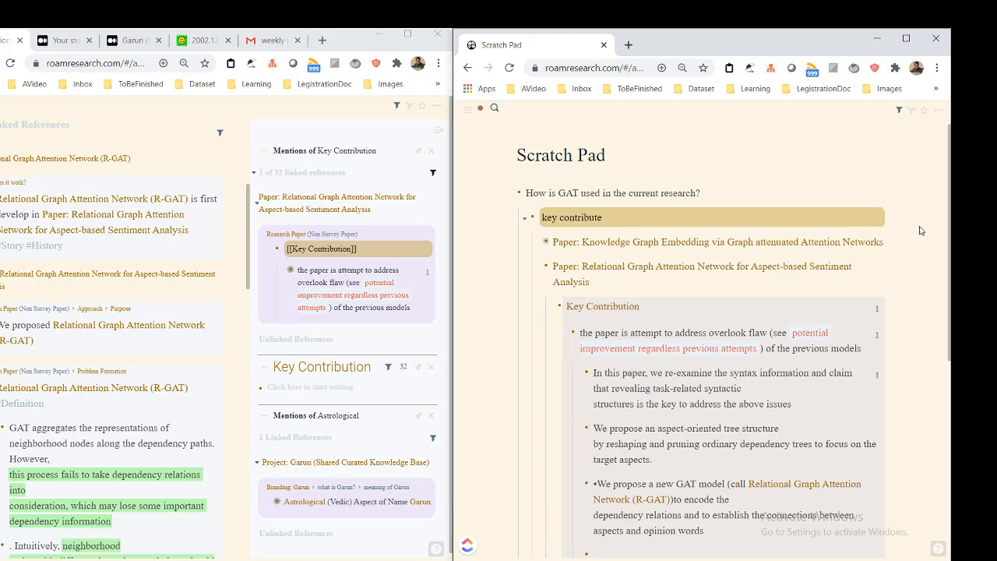
# Insert a link to "Relational Graph Attention Network (R-GAT)" between the two paper links under "key contribute"
pyautogui.click(900, 244)
pyautogui.click(839, 219)
pyautogui.press('Down')
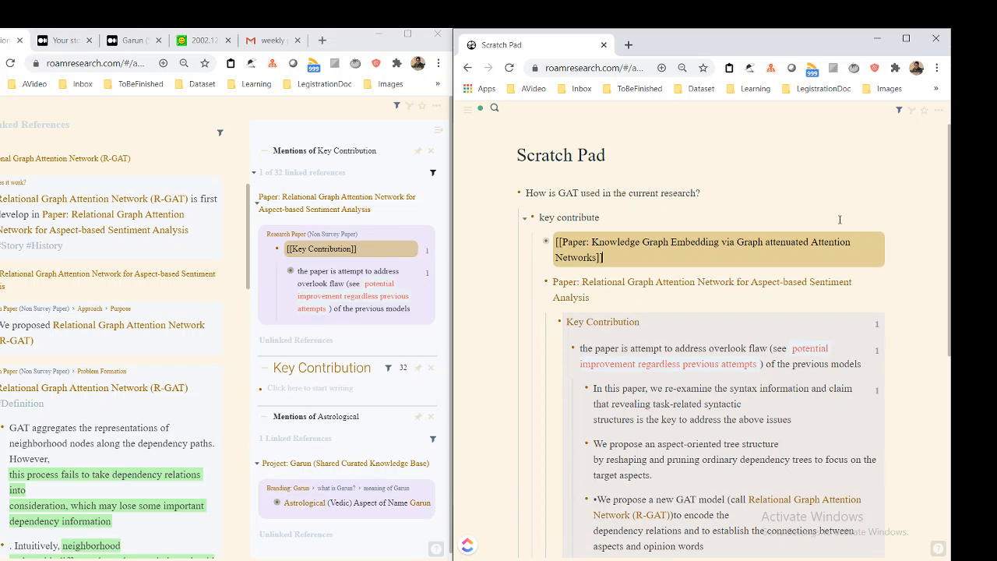
pyautogui.press('Return')
pyautogui.write('[[')
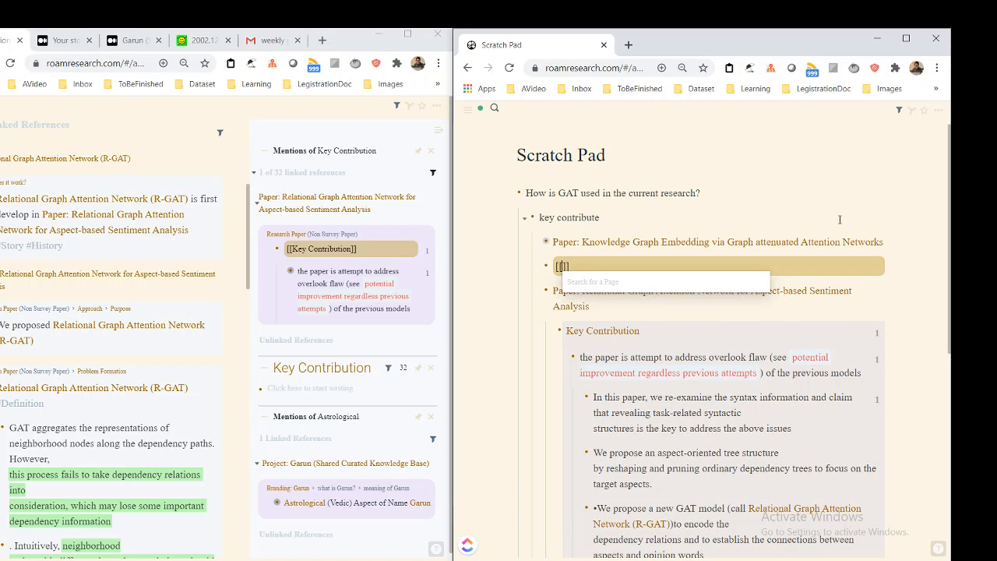
pyautogui.scroll(4, 78, 274)
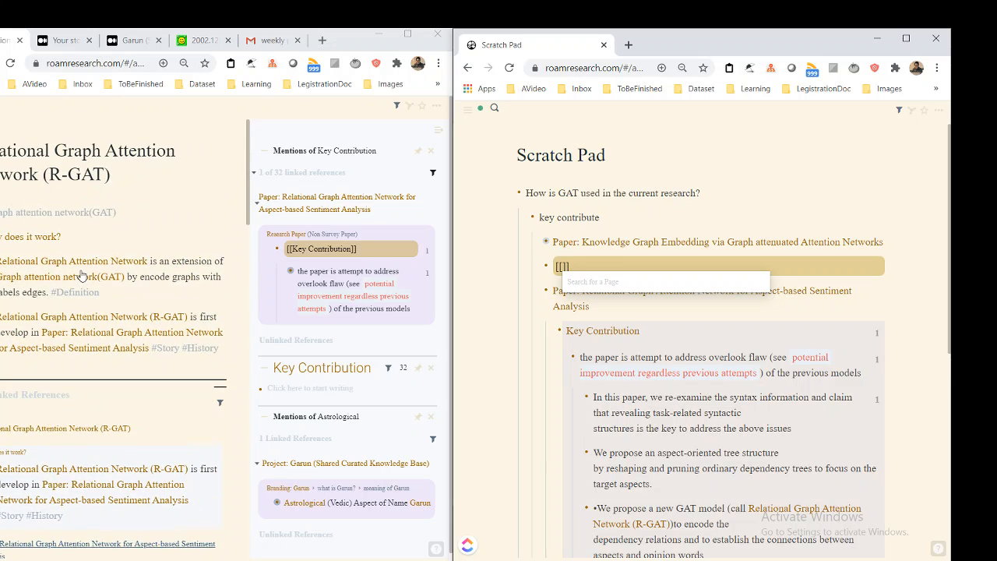
pyautogui.write('R-GAT')
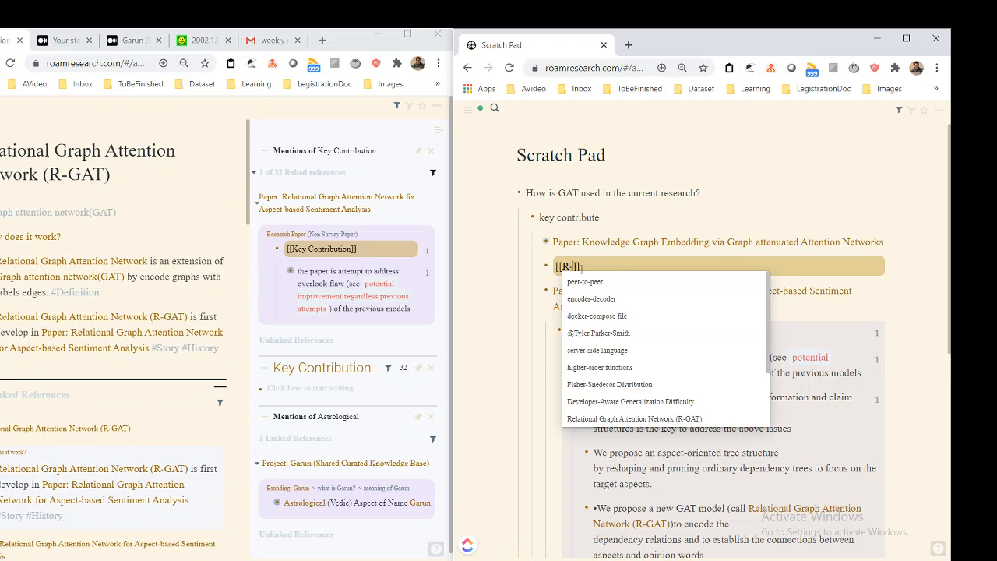
pyautogui.press('Return')
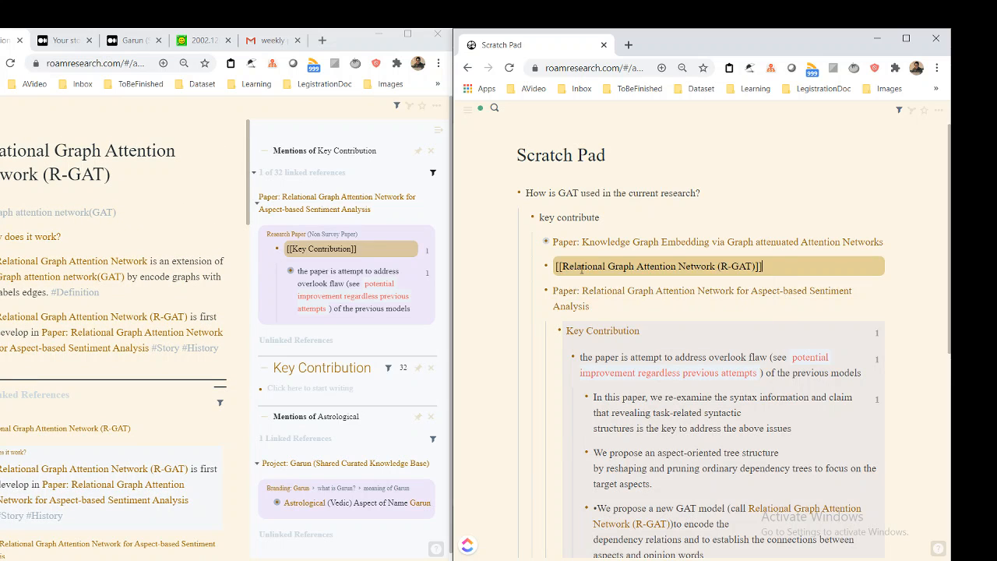
# Nest the Aspect-based Sentiment Analysis paper link under the Relational Graph Attention Network (R-GAT) block and collapse that block
pyautogui.press('Down')
pyautogui.press('Tab')
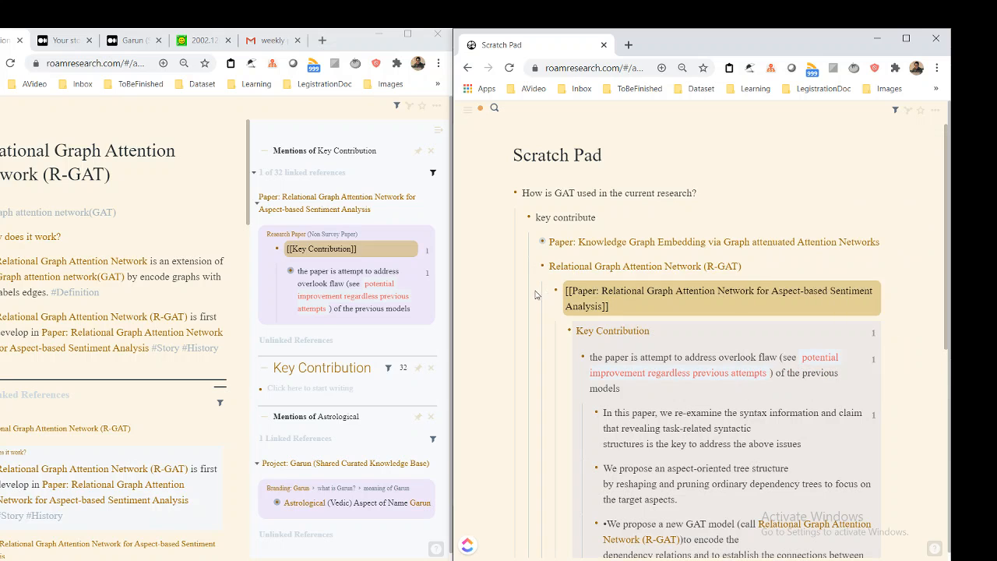
pyautogui.click(758, 258)
pyautogui.click(761, 259)
pyautogui.hotkey('ctrl', 'Up')
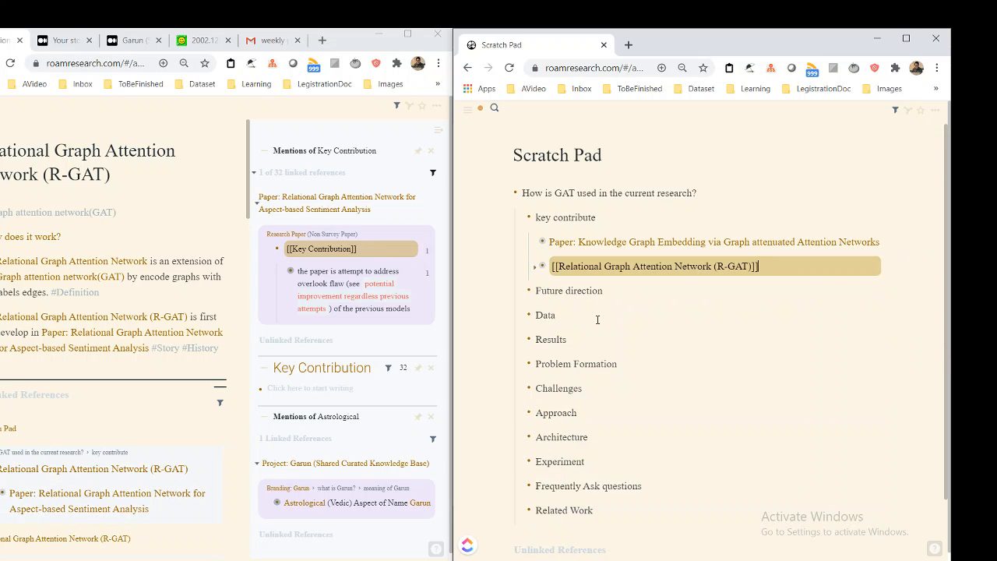
pyautogui.scroll(-1, 540, 319)
pyautogui.scroll(1, 675, 271)
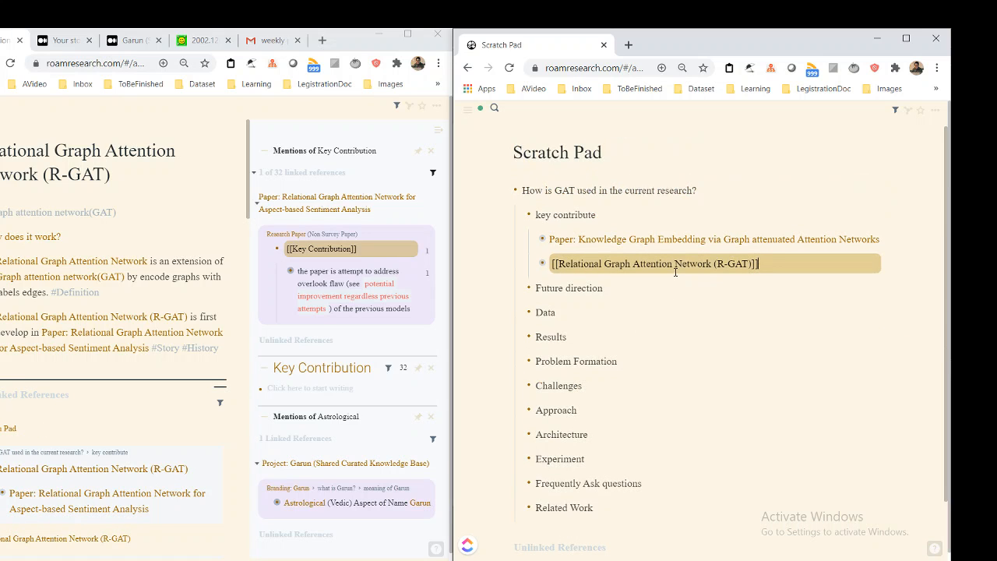
pyautogui.rightClick(650, 305)
pyautogui.click(607, 288)
pyautogui.moveTo(607, 288); pyautogui.dragTo(527, 289)
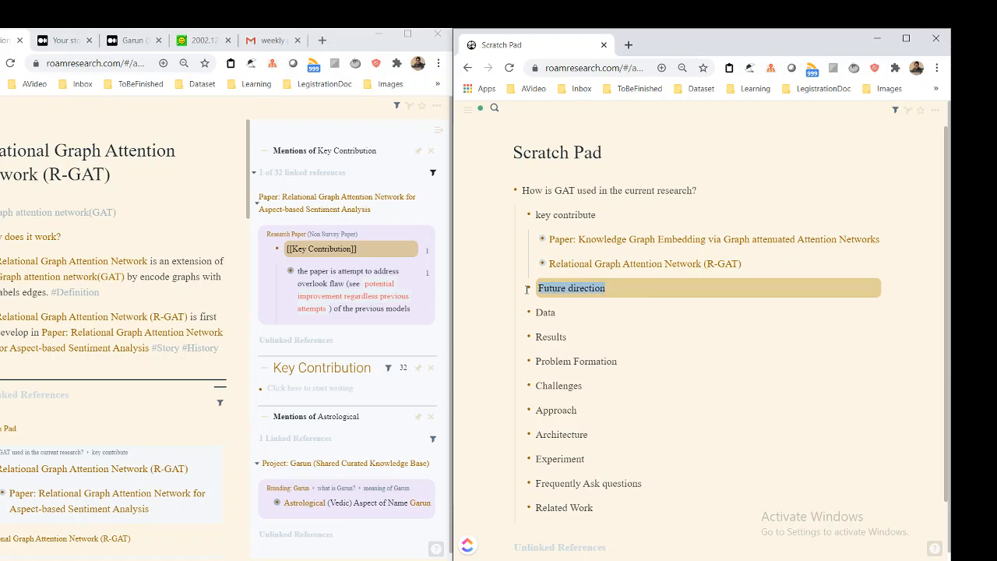
pyautogui.click(605, 312)
pyautogui.moveTo(605, 312); pyautogui.dragTo(535, 312)
pyautogui.click(573, 313)
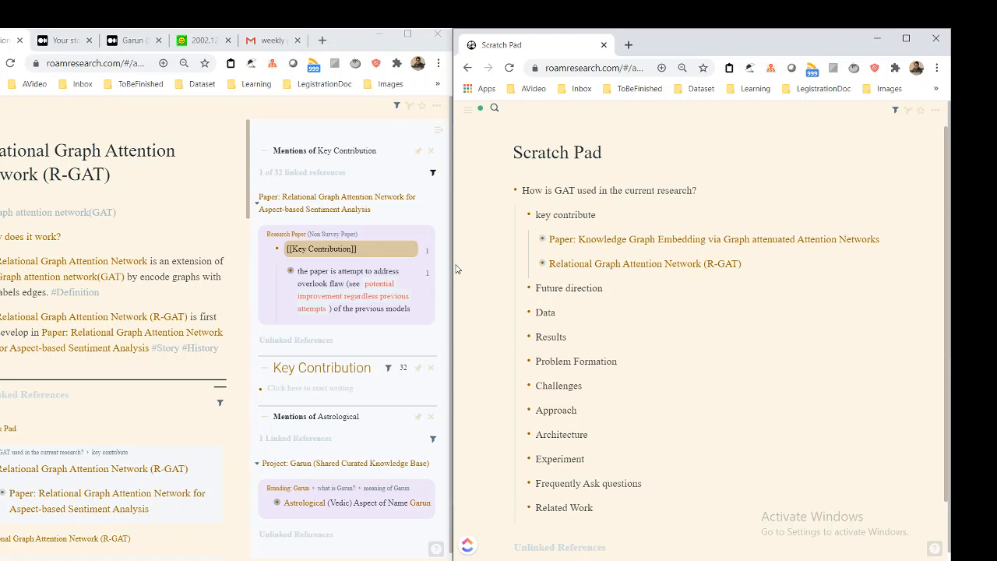
# Open the Data page in place of the R-GAT page and look over its COVID-19 and Twitter dataset notes
pyautogui.click(173, 232)
pyautogui.hotkey('ctrl', 'u')
pyautogui.write('Data')
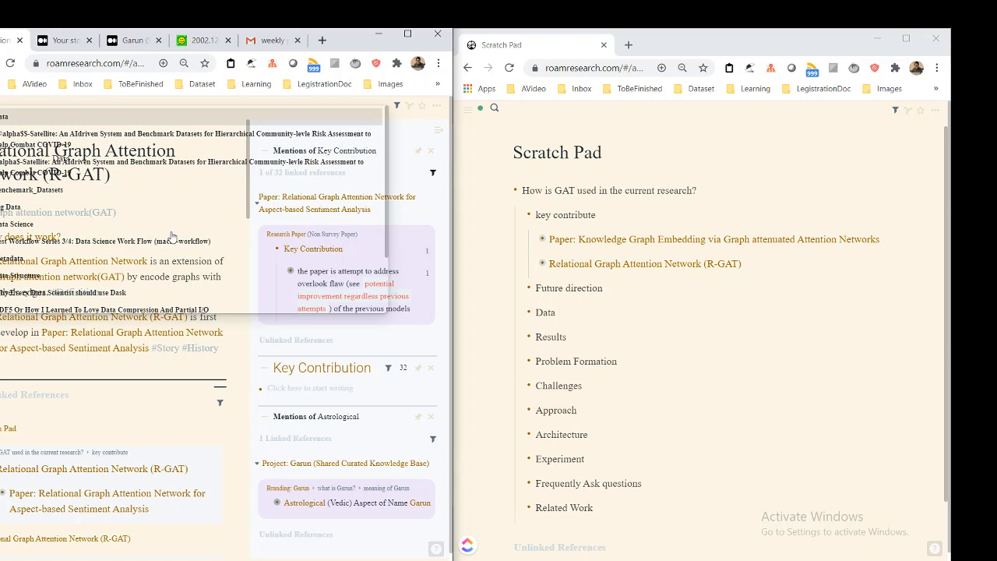
pyautogui.press('Return')
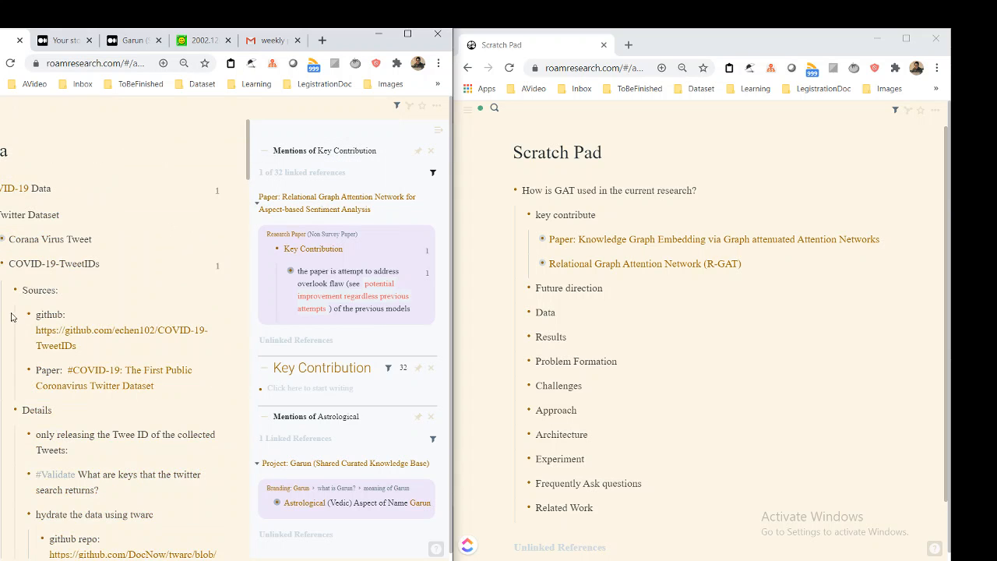
pyautogui.scroll(-3, 10, 317)
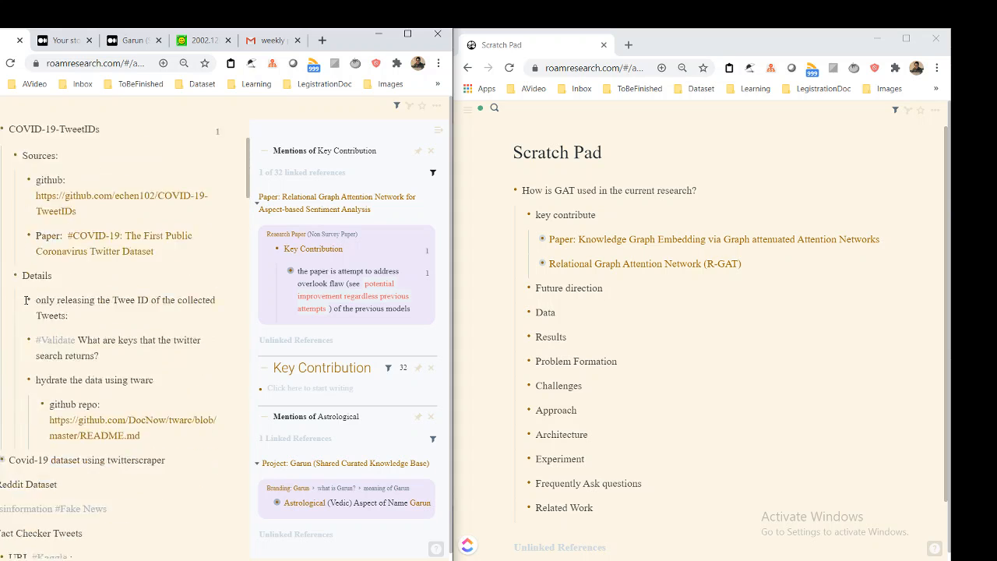
pyautogui.scroll(3, 26, 300)
pyautogui.scroll(-10, 28, 328)
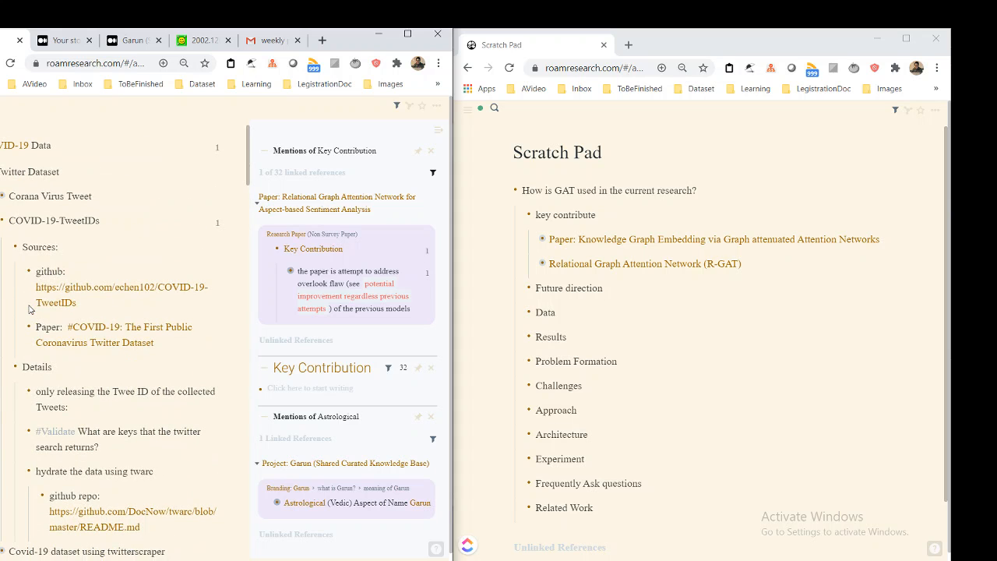
# Look over the image recognition, graph data and knowledge graph dataset entries on the Data page
pyautogui.scroll(-1, 36, 245)
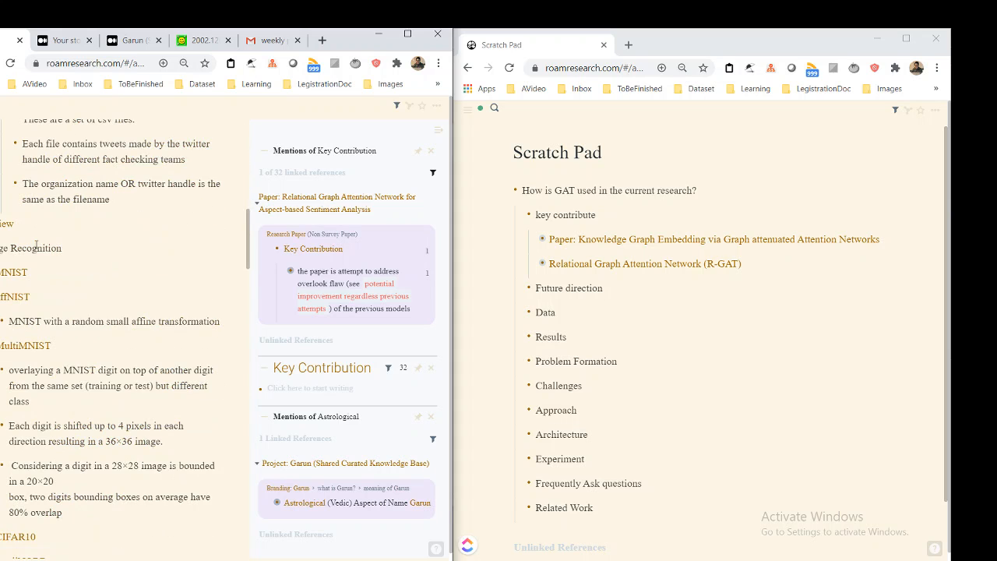
pyautogui.scroll(-7, 35, 244)
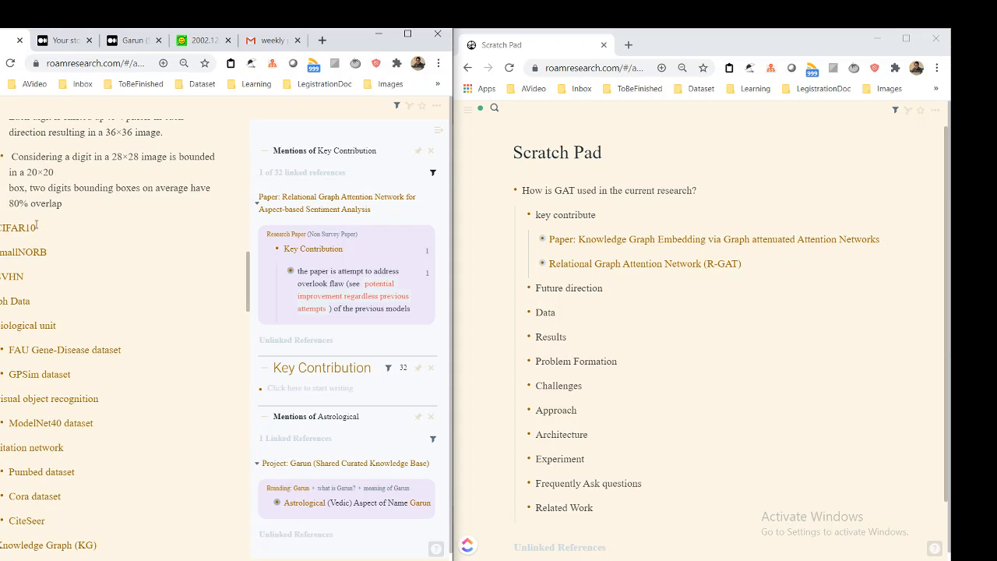
pyautogui.scroll(-2, 36, 225)
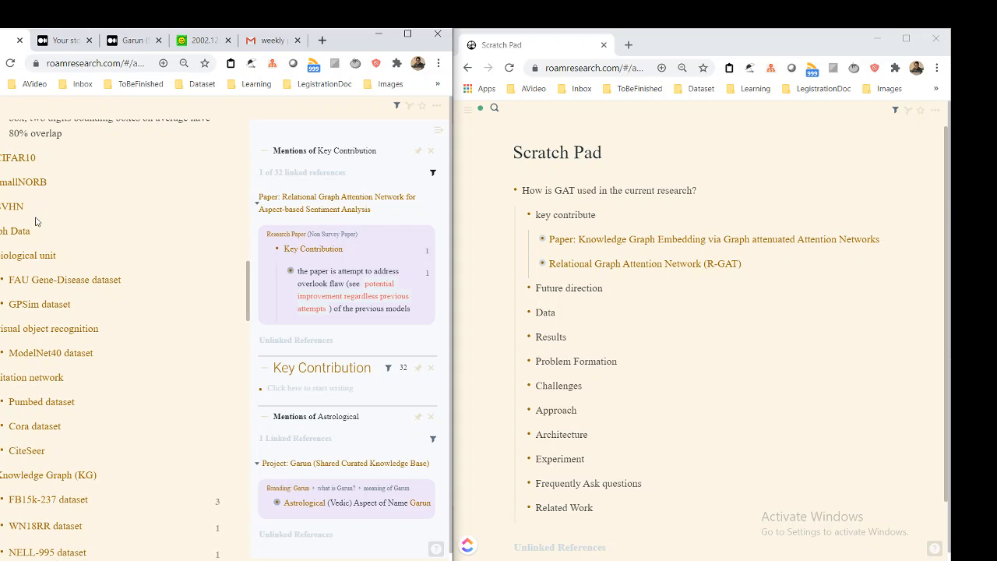
pyautogui.scroll(-1, 36, 222)
pyautogui.click(70, 176)
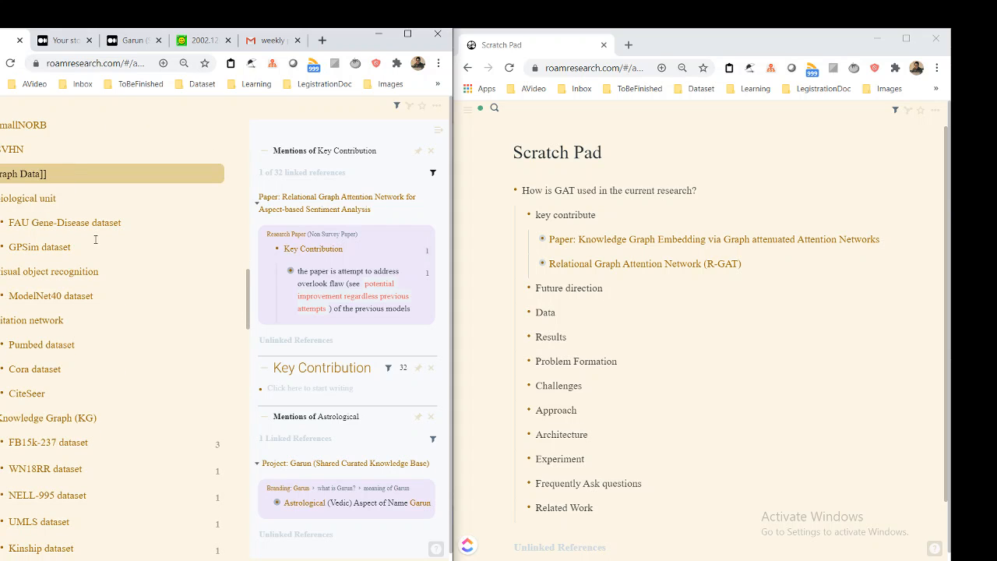
pyautogui.scroll(-1, 95, 240)
pyautogui.scroll(-1, 94, 231)
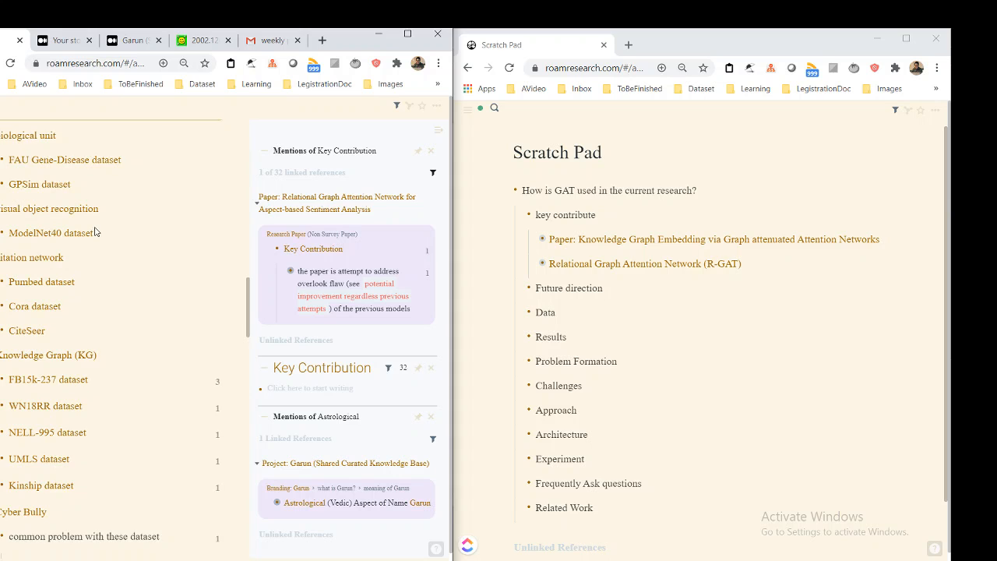
# Open the Cora dataset page, listed under citation network on the Data page, in the sidebar
pyautogui.click(85, 224)
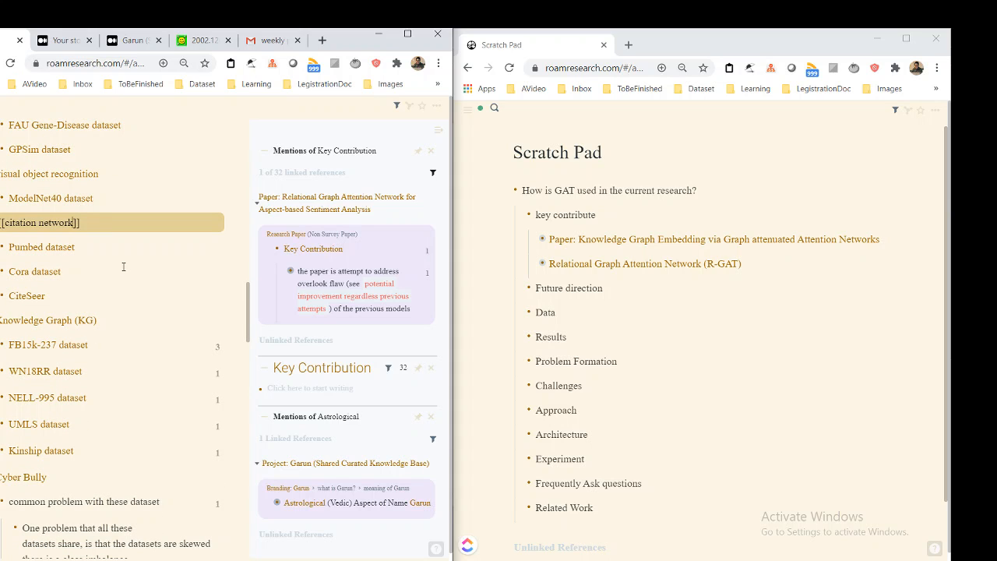
pyautogui.press('Down')
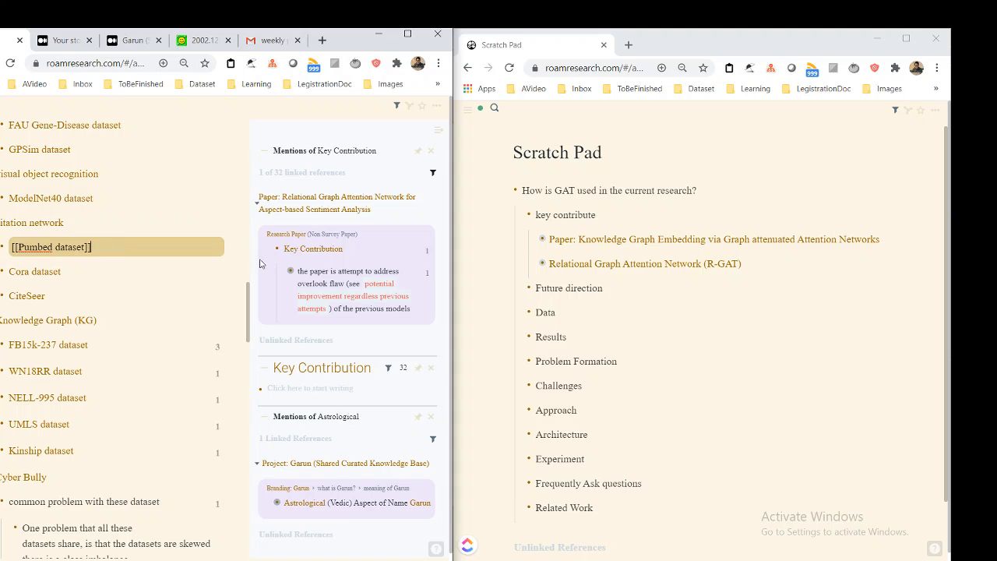
pyautogui.press('Down')
pyautogui.press('Down')
pyautogui.press('Up')
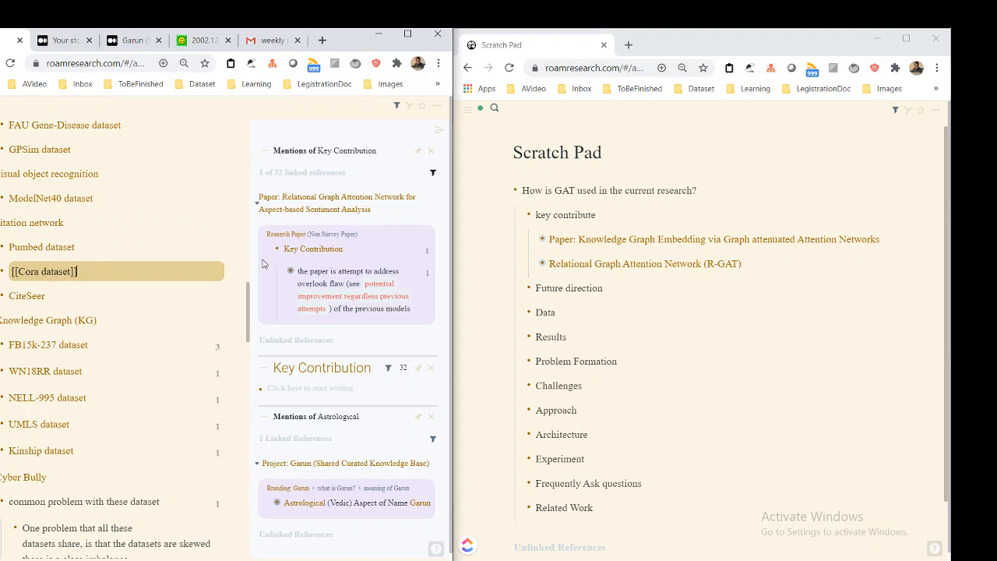
pyautogui.hotkey('ctrl', 'shift', 'o')
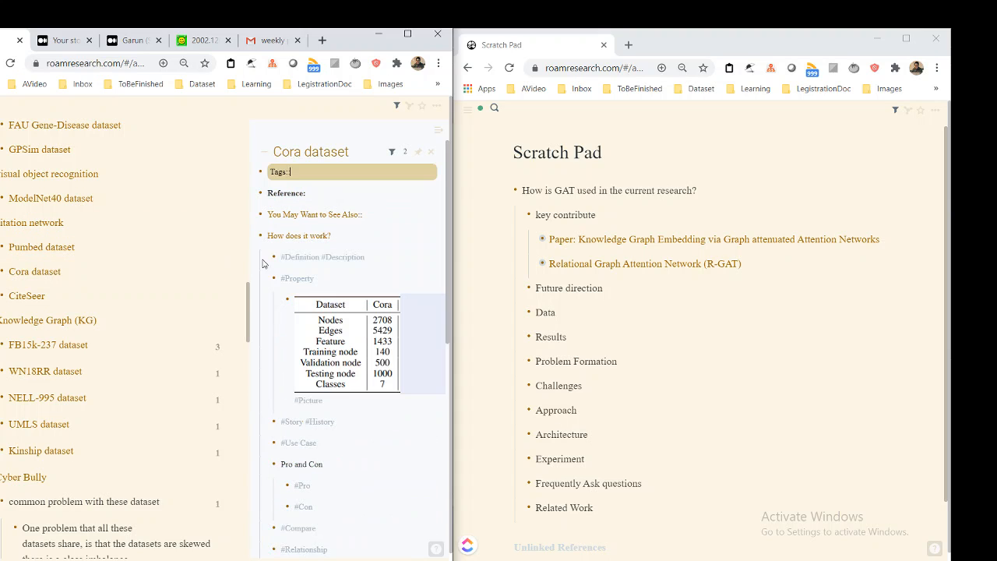
# Read through the Cora dataset notes and check the page's mentions, closing the mentions view again
pyautogui.scroll(-3, 316, 356)
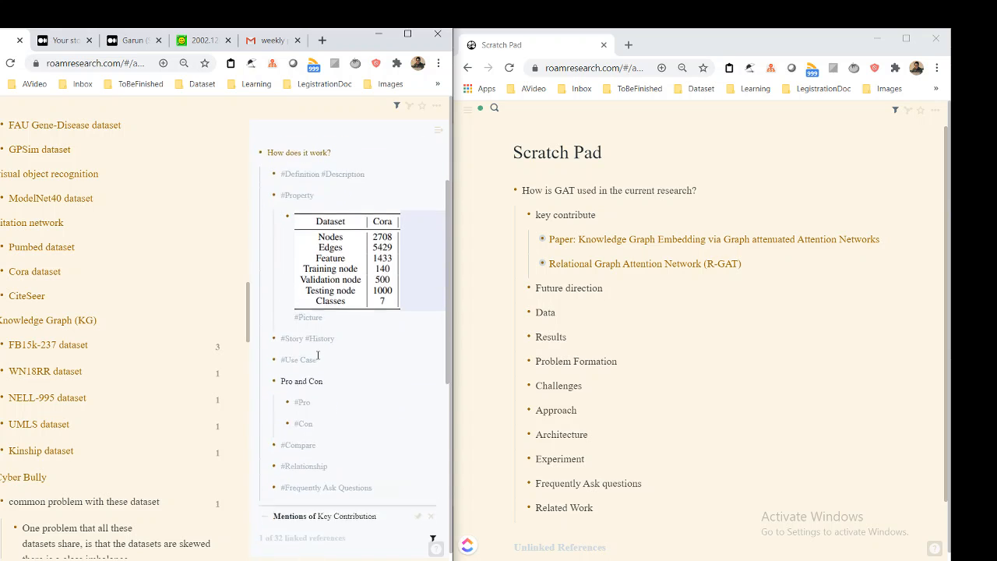
pyautogui.scroll(3, 317, 349)
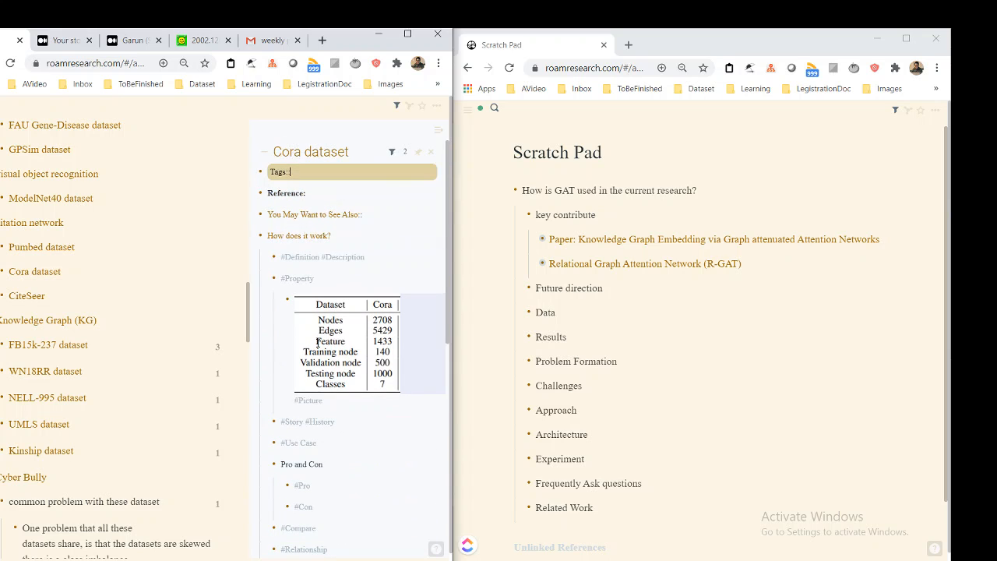
pyautogui.click(406, 152)
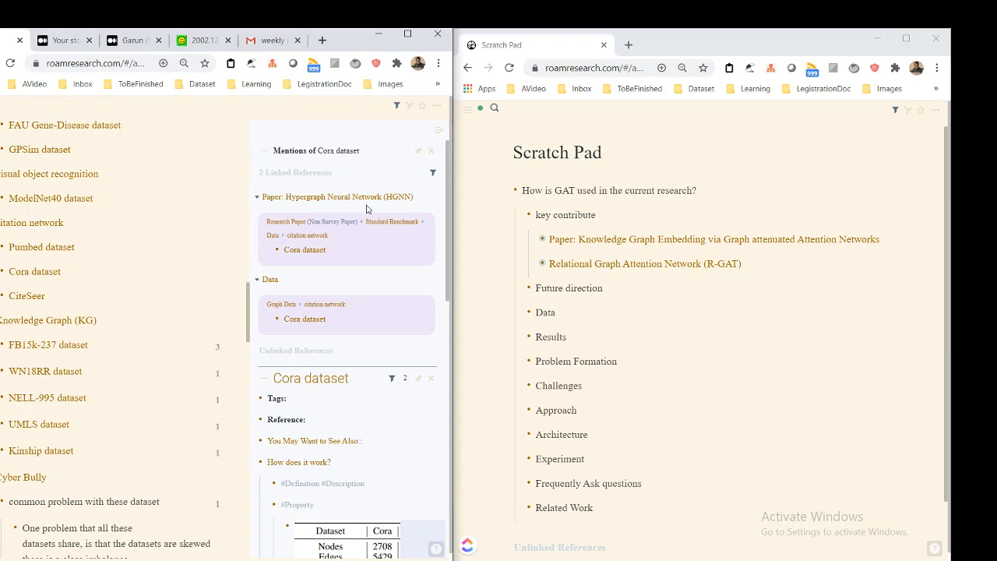
pyautogui.click(429, 155)
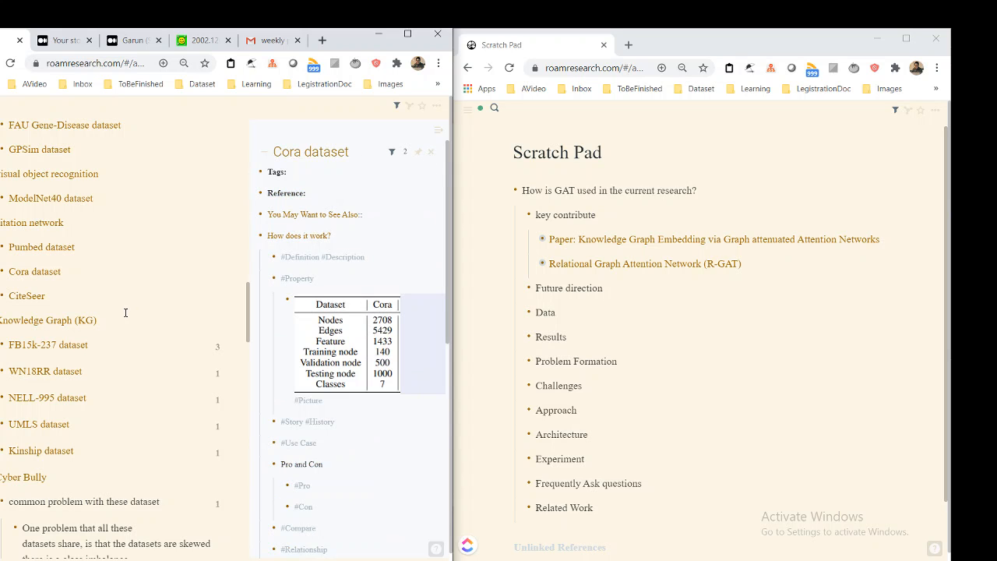
# Open the FB15k-237 dataset block under Knowledge Graph (KG) in the sidebar as a block outline
pyautogui.click(126, 343)
pyautogui.scroll(-3, 127, 327)
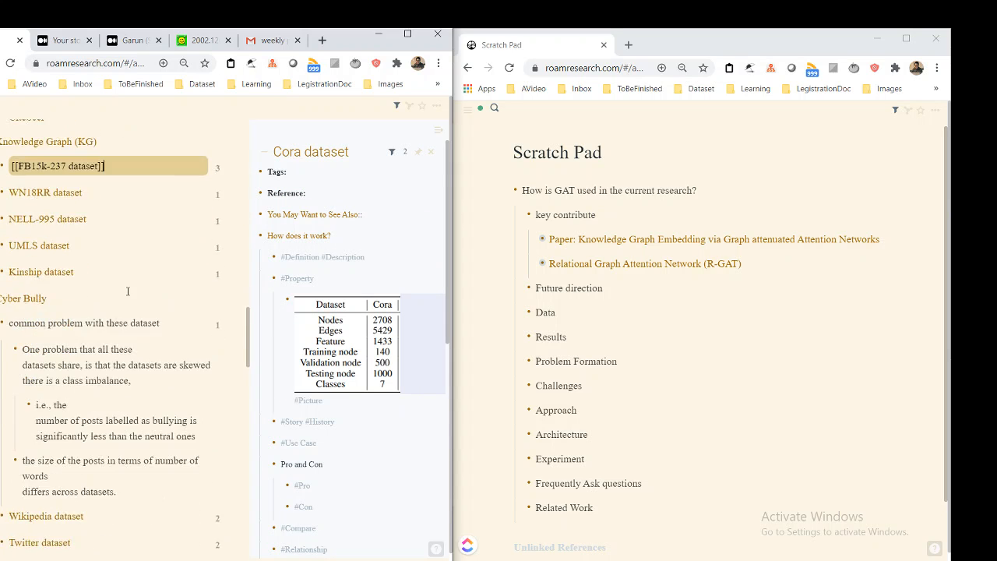
pyautogui.scroll(4, 128, 292)
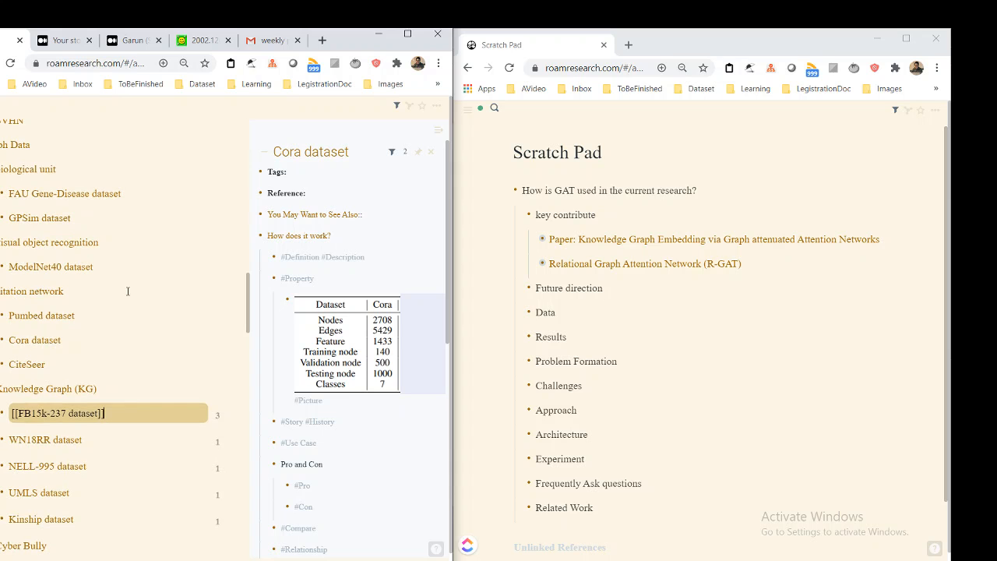
pyautogui.scroll(-6, 133, 459)
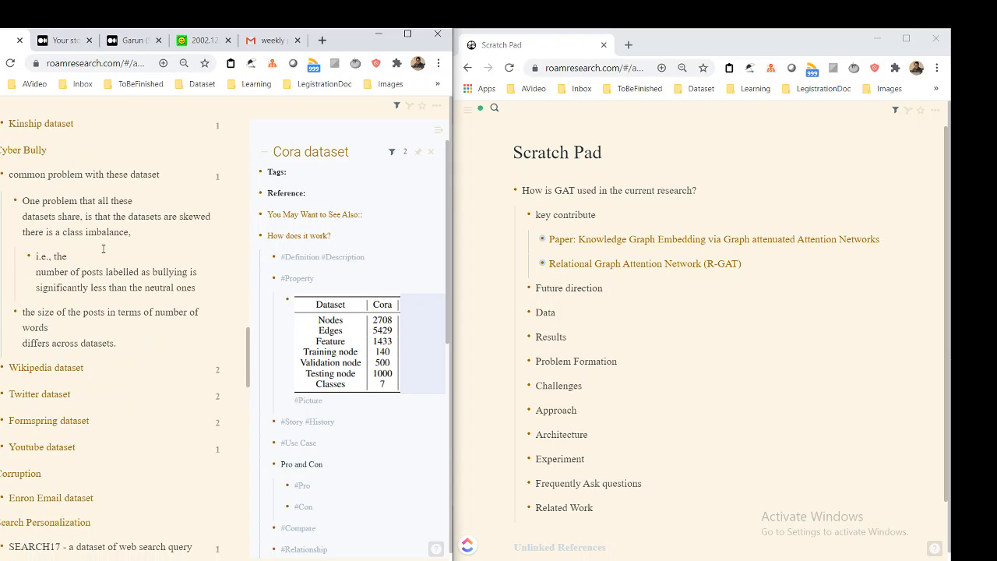
pyautogui.scroll(5, 102, 249)
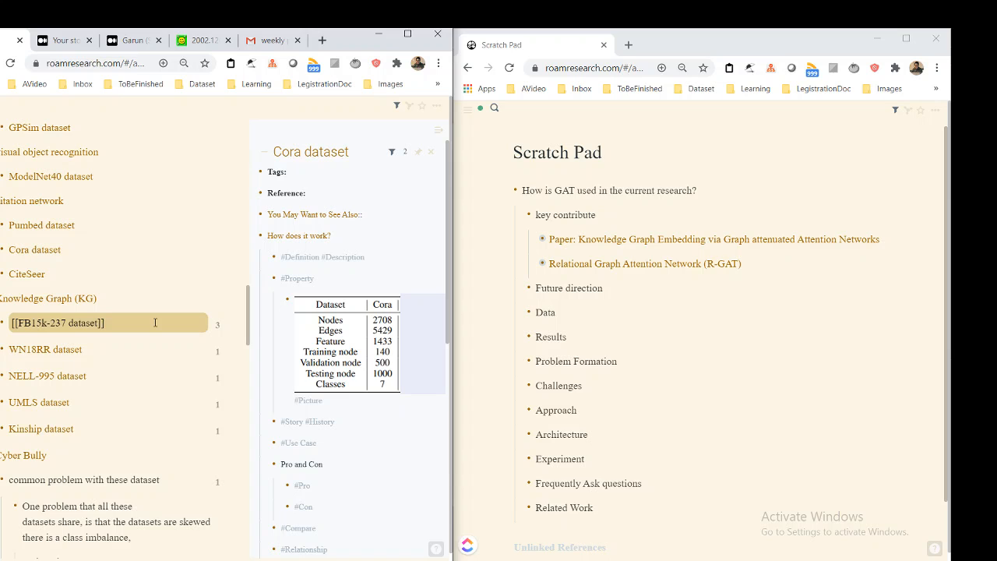
pyautogui.hotkey('ctrl', 'shift', 'o')
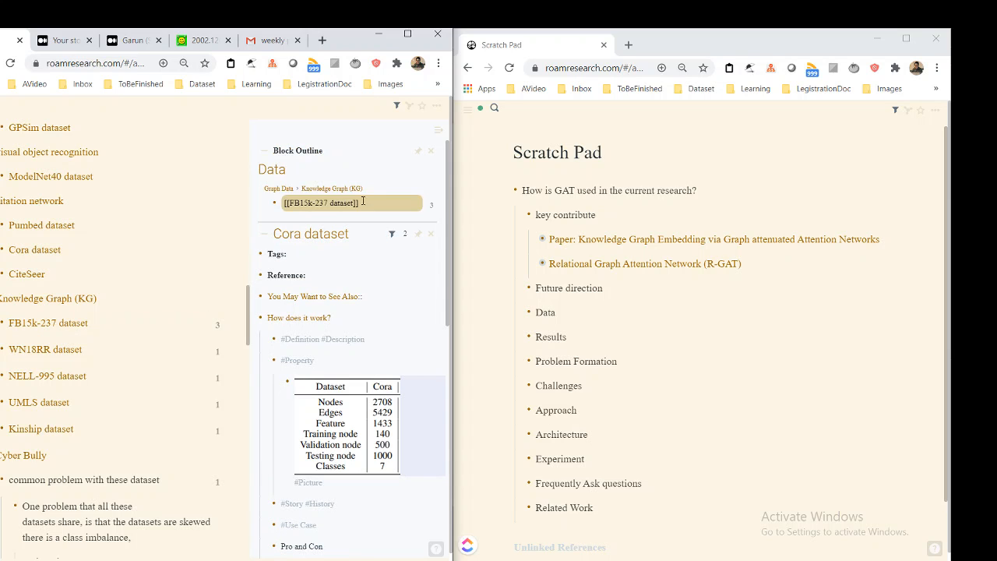
# Expand the FB15k-237 block's inline references, examine the first one up to its Research Paper parent, and collapse it
pyautogui.click(431, 205)
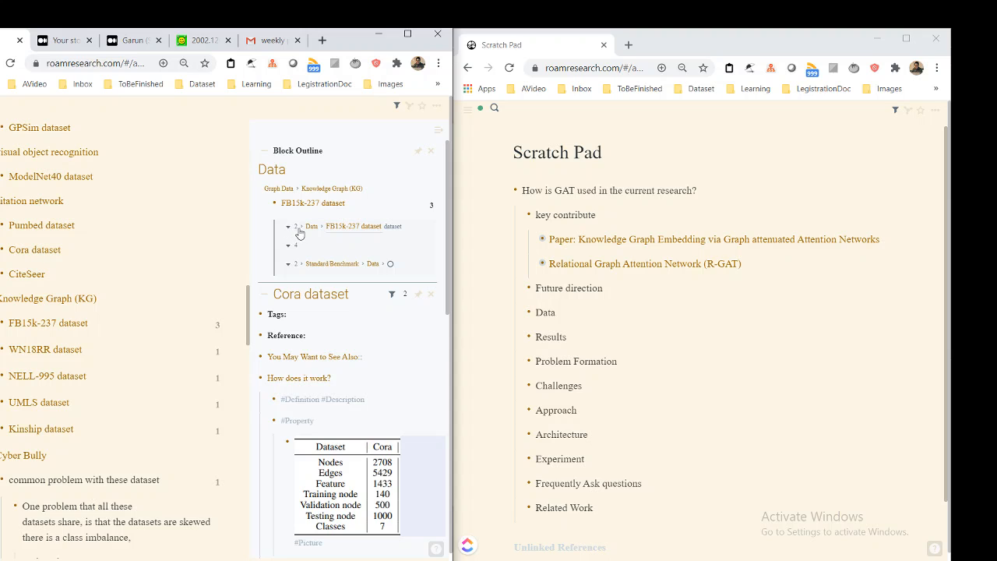
pyautogui.click(300, 230)
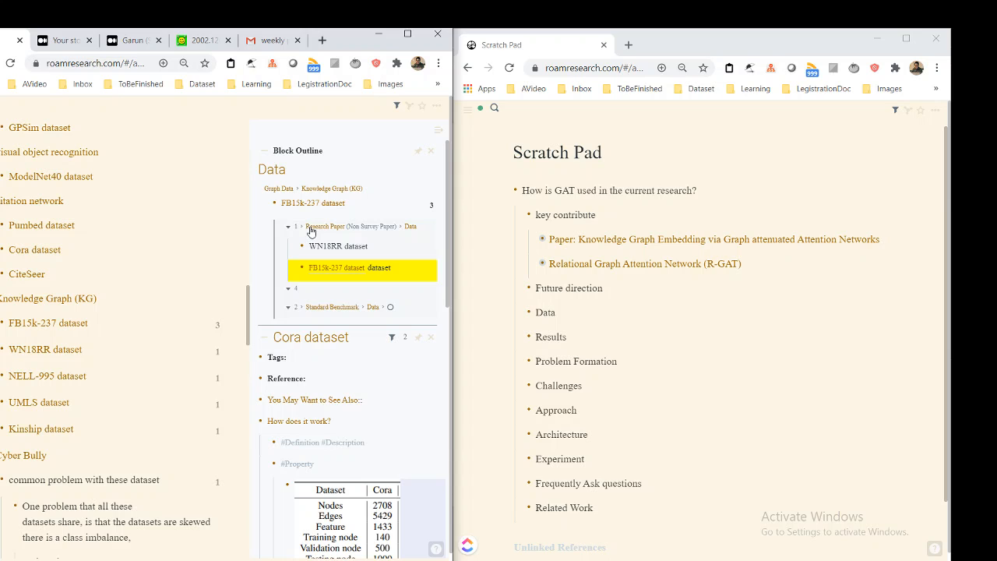
pyautogui.click(311, 228)
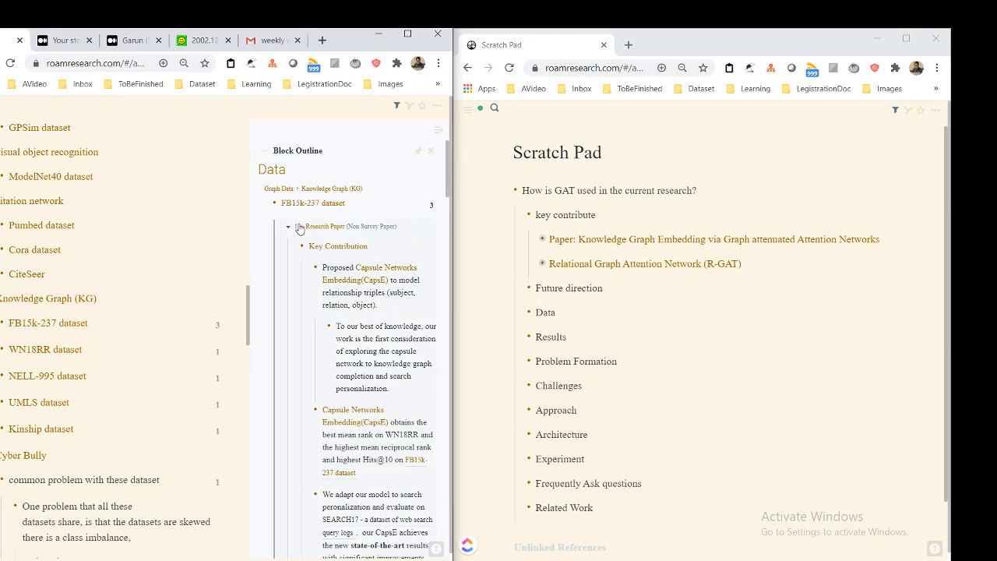
pyautogui.click(288, 226)
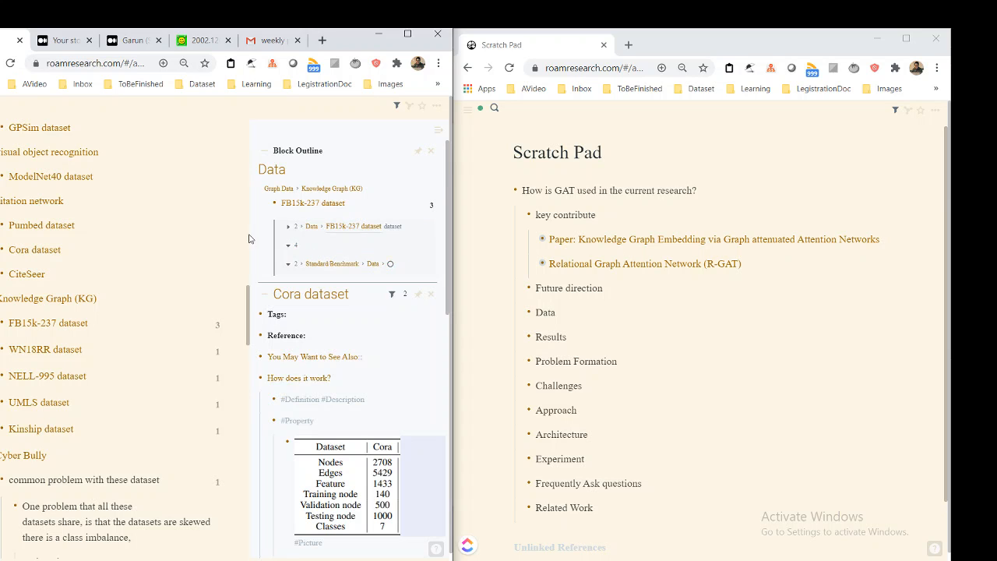
# Open the FB15k-237 dataset page in the main view and examine its linked references
pyautogui.click(46, 323)
pyautogui.scroll(-2, 84, 244)
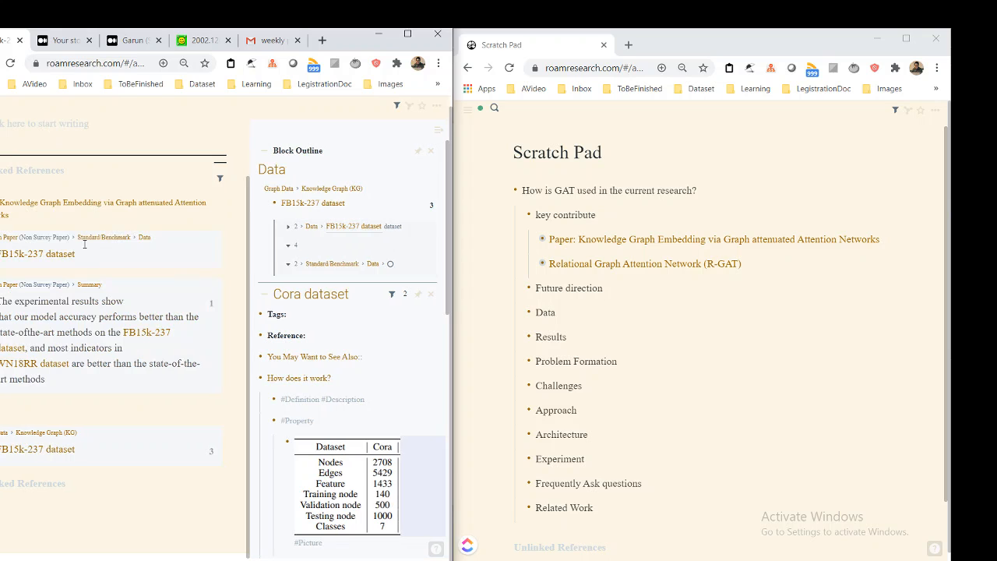
pyautogui.scroll(1, 166, 374)
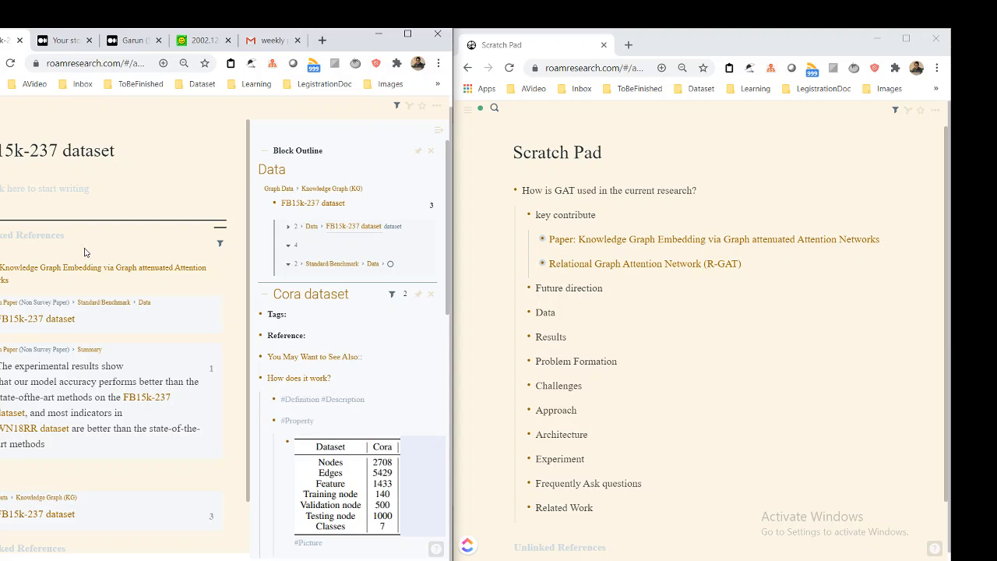
pyautogui.scroll(-1, 84, 252)
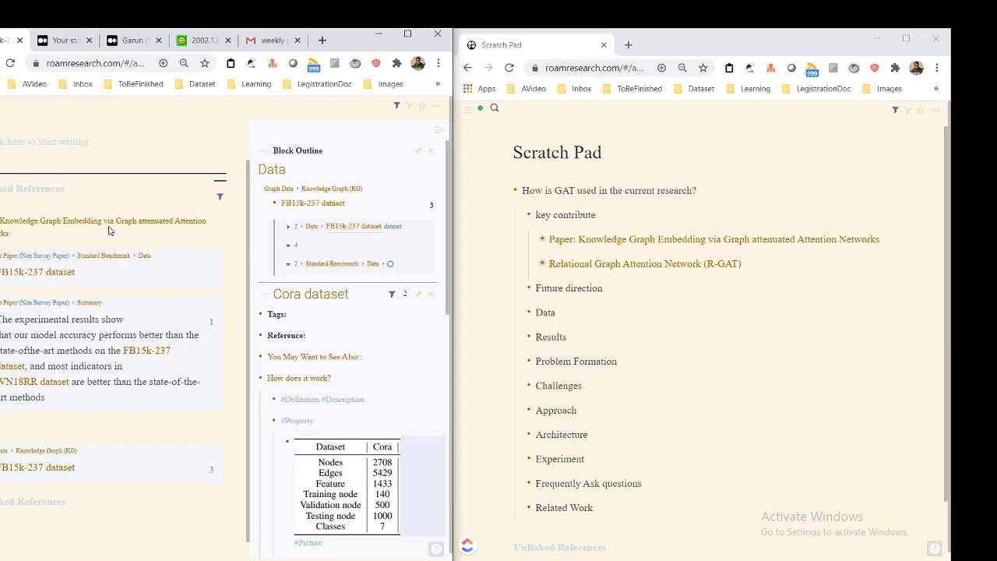
# Return to the Data page and zoom into the FB15k-237 dataset block under Knowledge Graph (KG)
pyautogui.scroll(-1, 118, 354)
pyautogui.scroll(-3, 119, 355)
pyautogui.scroll(4, 113, 335)
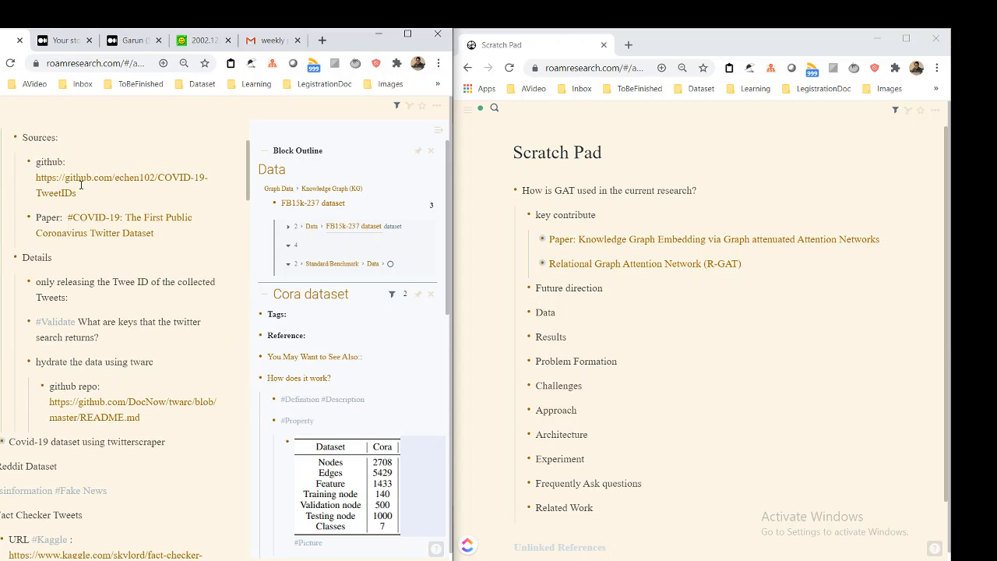
pyautogui.scroll(-4, 106, 296)
pyautogui.scroll(-10, 105, 296)
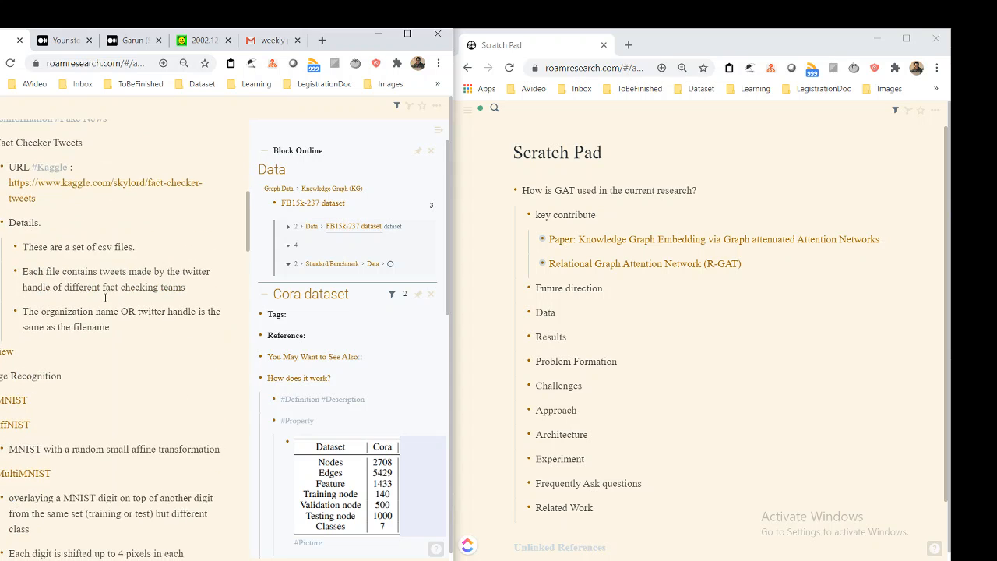
pyautogui.scroll(-3, 105, 291)
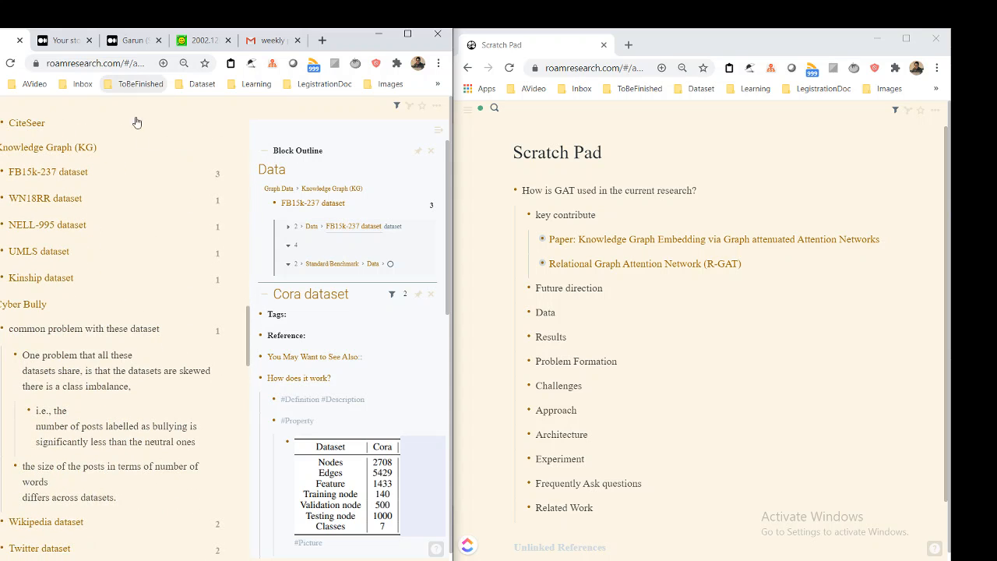
pyautogui.click(126, 165)
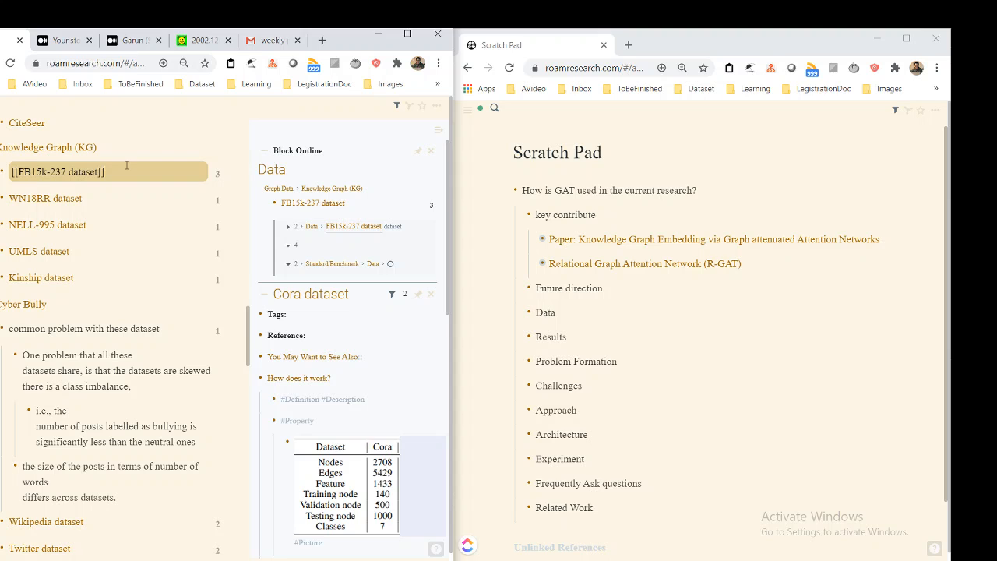
pyautogui.hotkey('ctrl', '.')
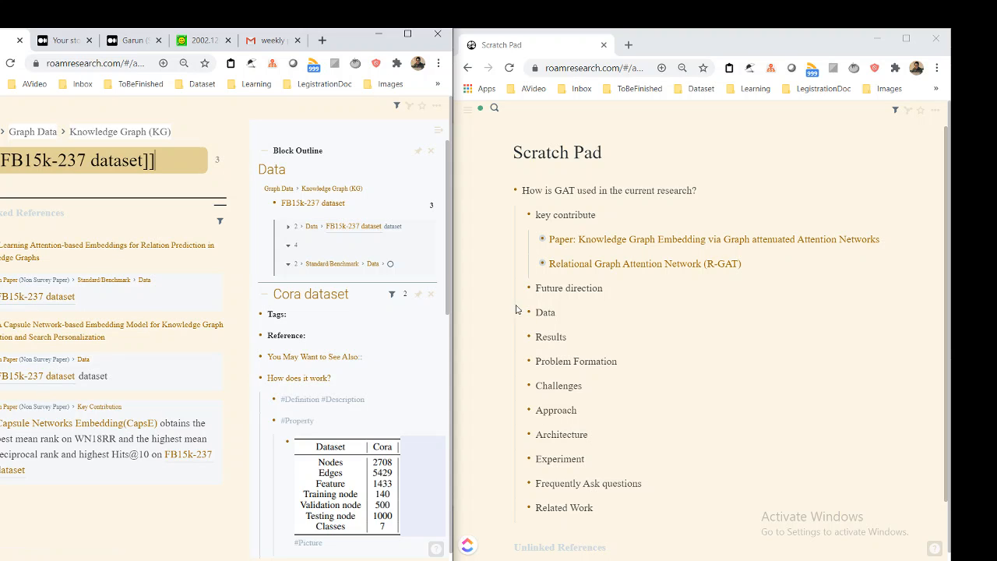
# Add a link to "Cora dataset" under the Scratch Pad's Data heading, with a nested block reading "dffd"
pyautogui.click(581, 311)
pyautogui.press('Return')
pyautogui.press('Tab')
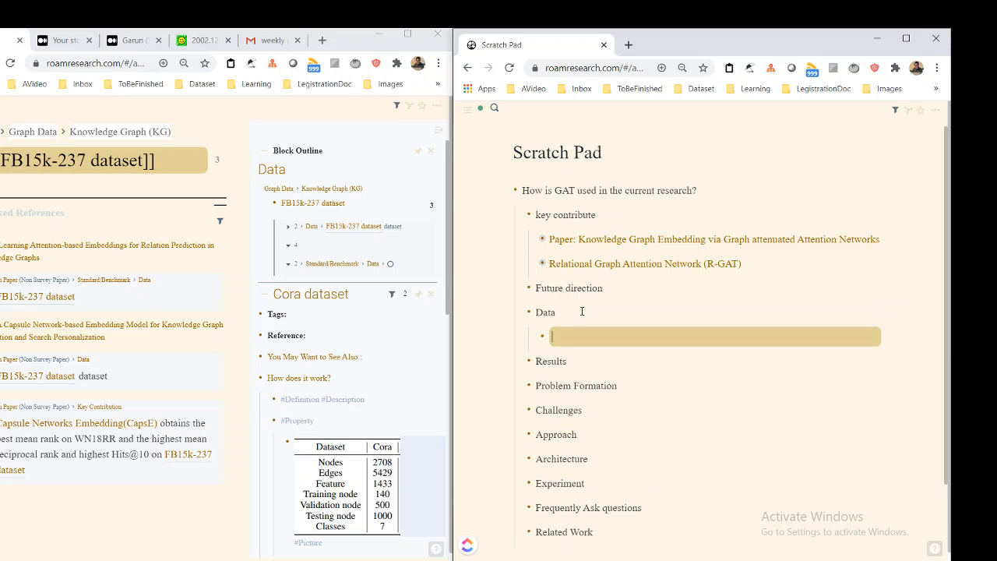
pyautogui.write('[[cora')
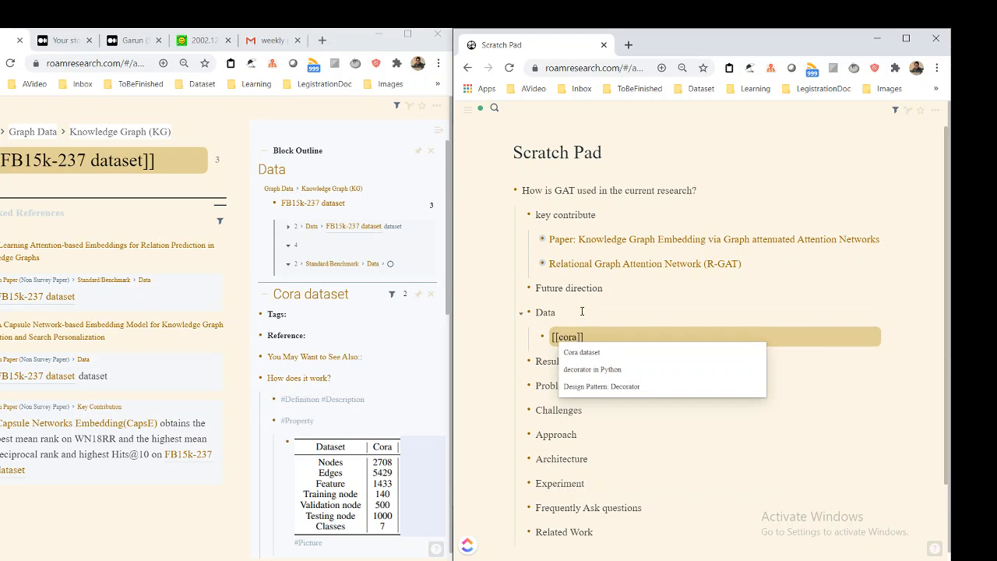
pyautogui.press('Return')
pyautogui.press('Return')
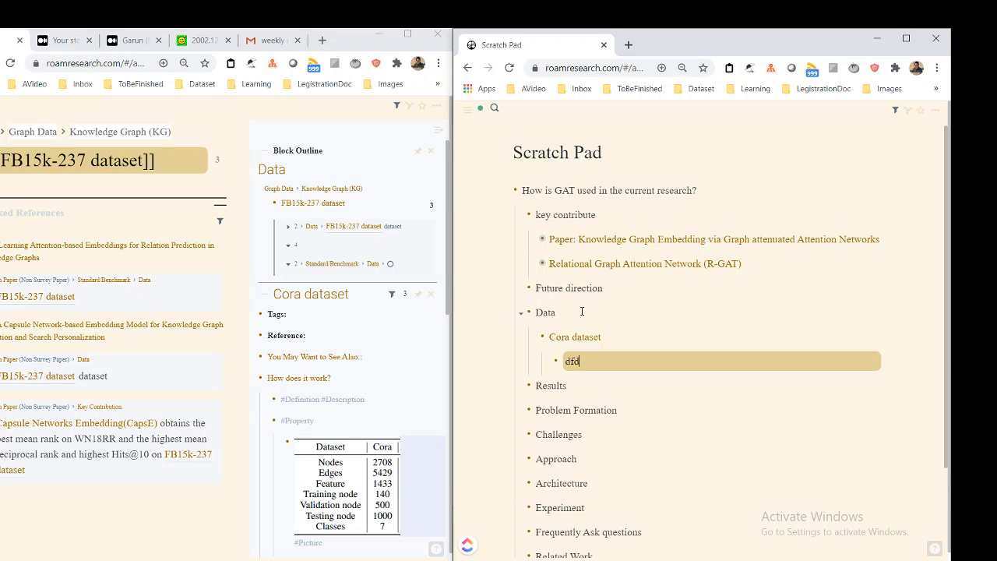
# Select the whole "Problem Formation" block in the Scratch Pad outline
pyautogui.click(608, 402)
pyautogui.click(603, 386)
pyautogui.scroll(-2, 603, 385)
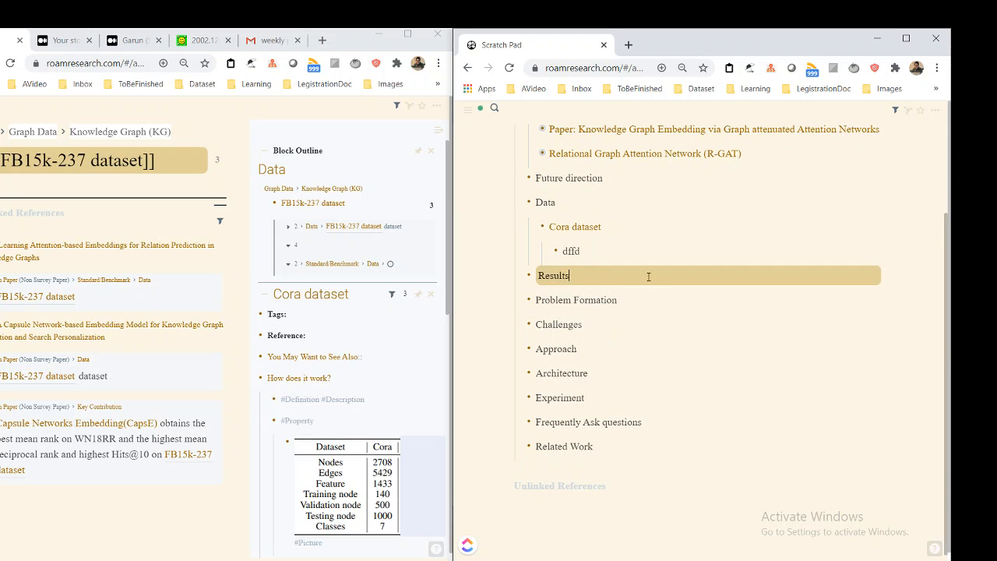
pyautogui.click(652, 302)
pyautogui.moveTo(622, 301); pyautogui.dragTo(536, 302)
pyautogui.press('Escape')
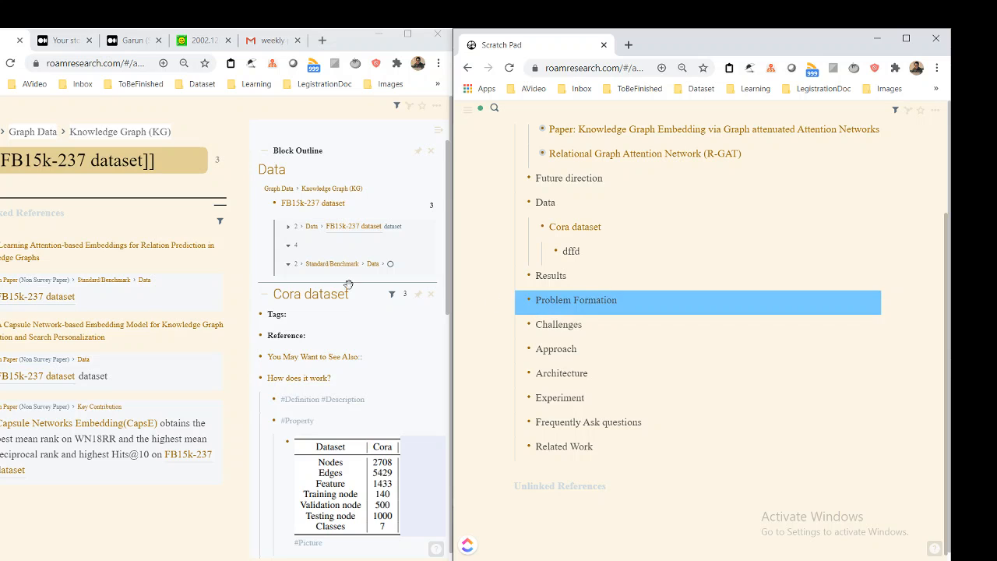
# Search for "GAT)" and open the Relational Graph Attention Network (R-GAT) page in the main view
pyautogui.click(233, 237)
pyautogui.hotkey('ctrl', 'u')
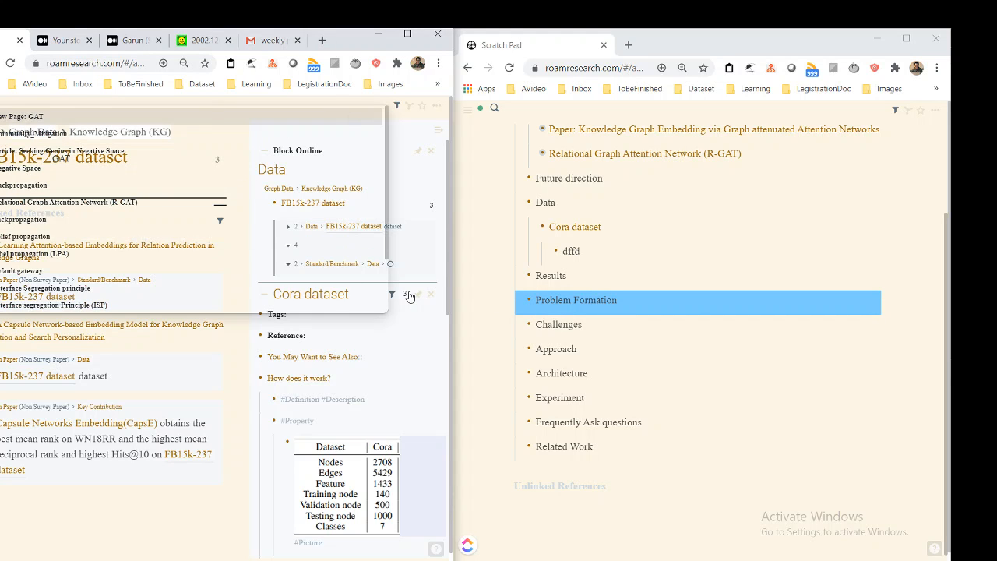
pyautogui.write(')')
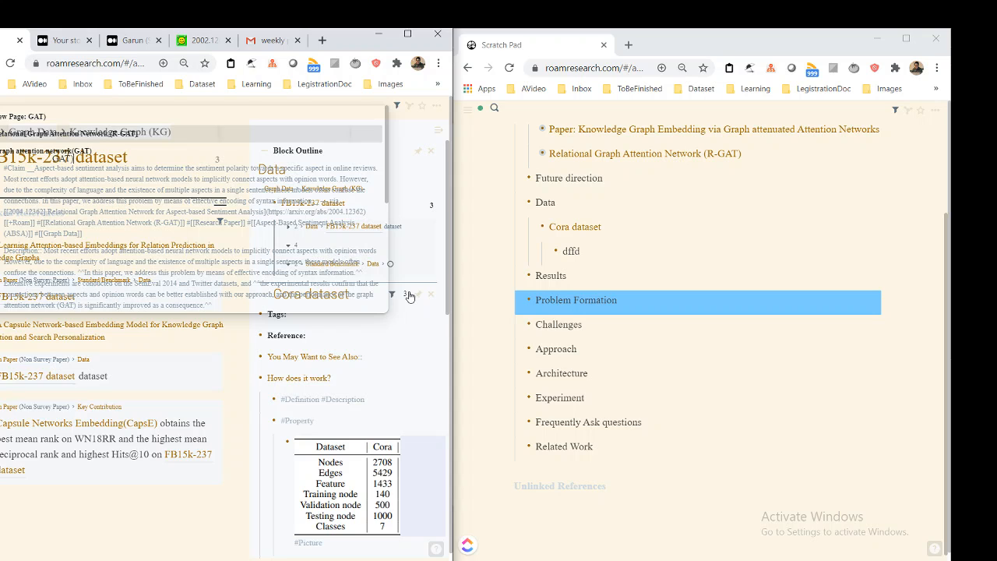
pyautogui.press('Return')
# Open the Graph attention network(GAT) page in the main view and look through its linked references
pyautogui.hotkey('ctrl', 'u')
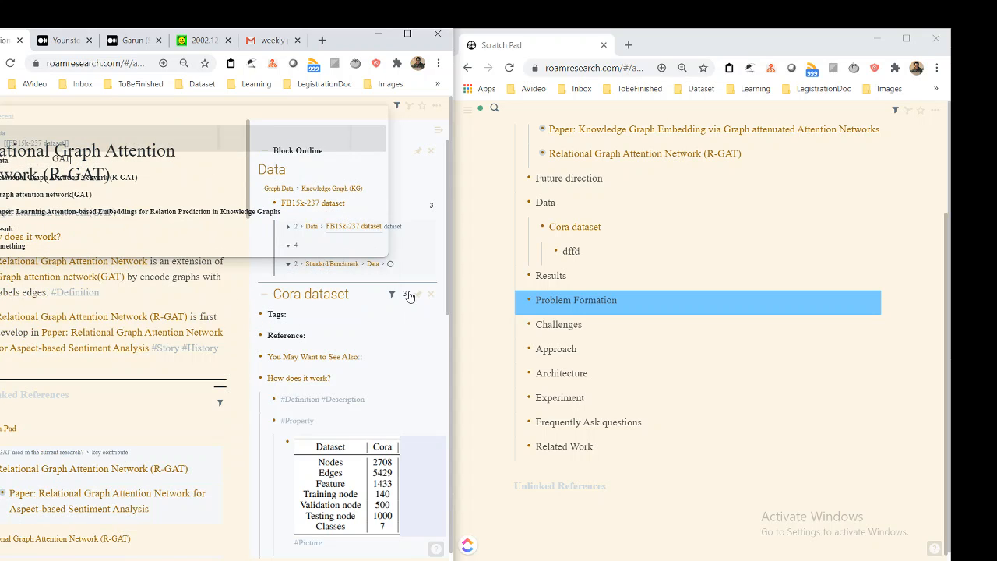
pyautogui.press('Down')
pyautogui.press('Down')
pyautogui.press('Return')
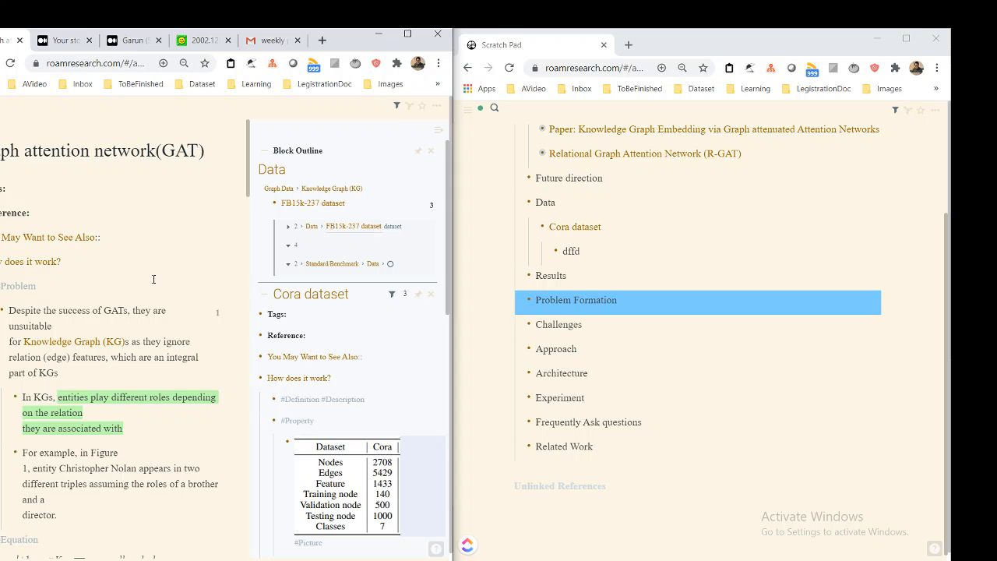
pyautogui.scroll(-6, 154, 279)
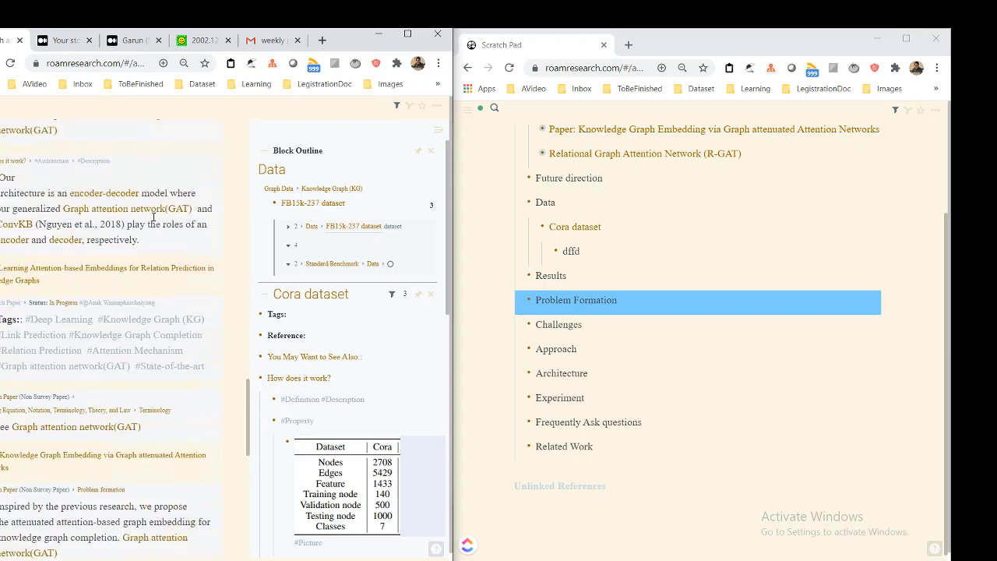
pyautogui.scroll(-1, 154, 218)
pyautogui.scroll(4, 153, 217)
pyautogui.scroll(-1, 154, 218)
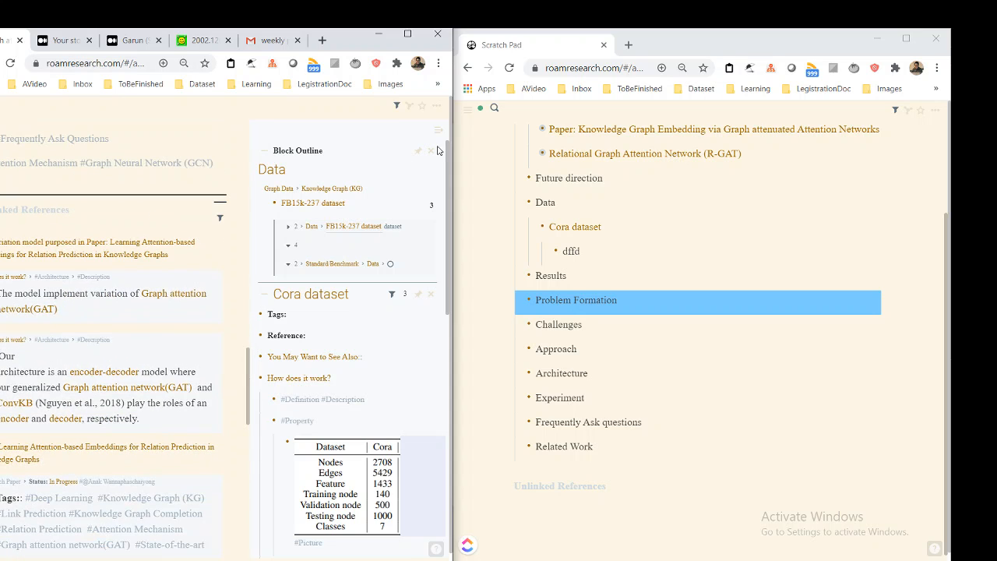
# Search for "Problem", open the Problem Formation page in the sidebar, and show its linked mentions there
pyautogui.hotkey('ctrl', 'u')
pyautogui.write('Prob')
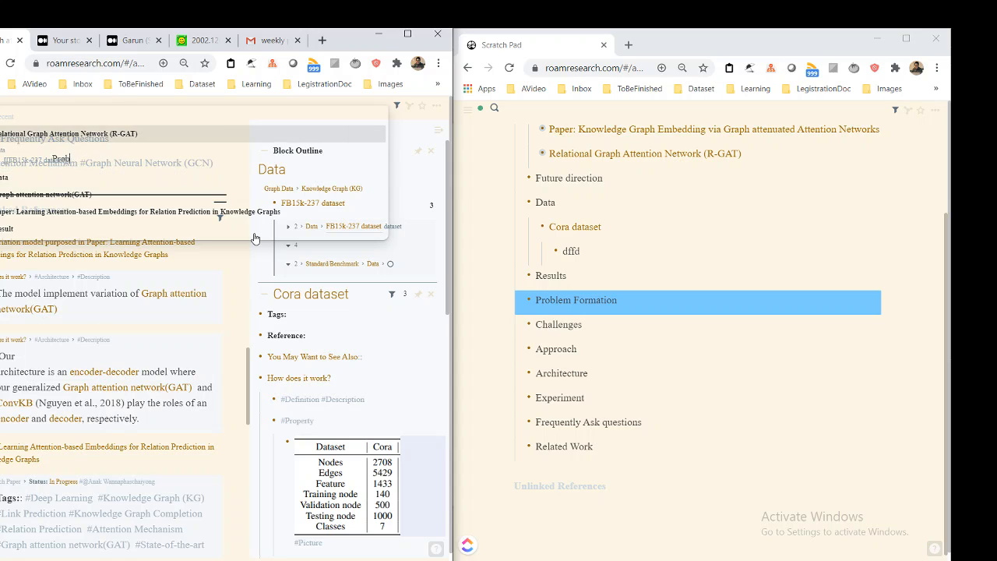
pyautogui.write('lem')
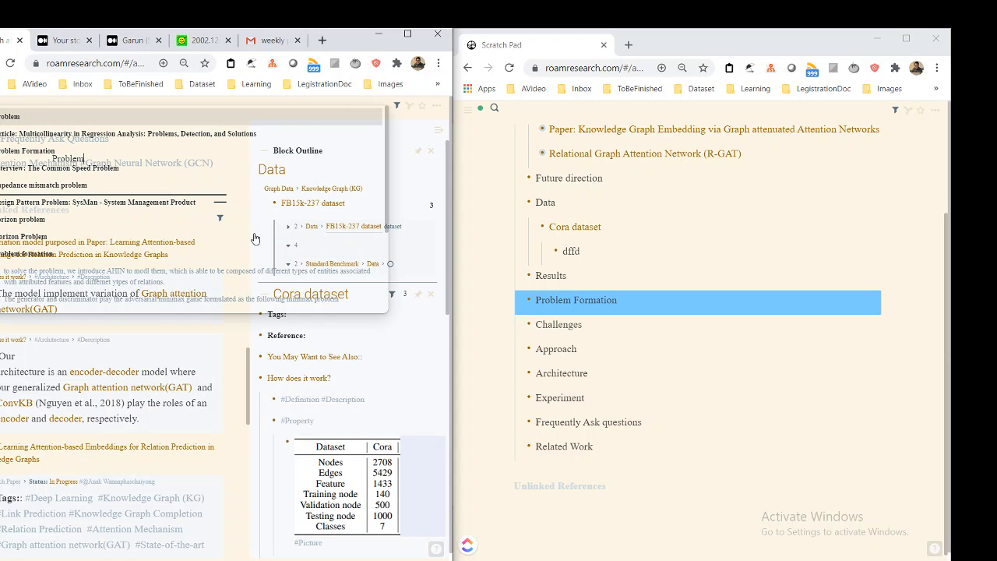
pyautogui.press('Down')
pyautogui.press('Down')
pyautogui.hotkey('shift', 'Return')
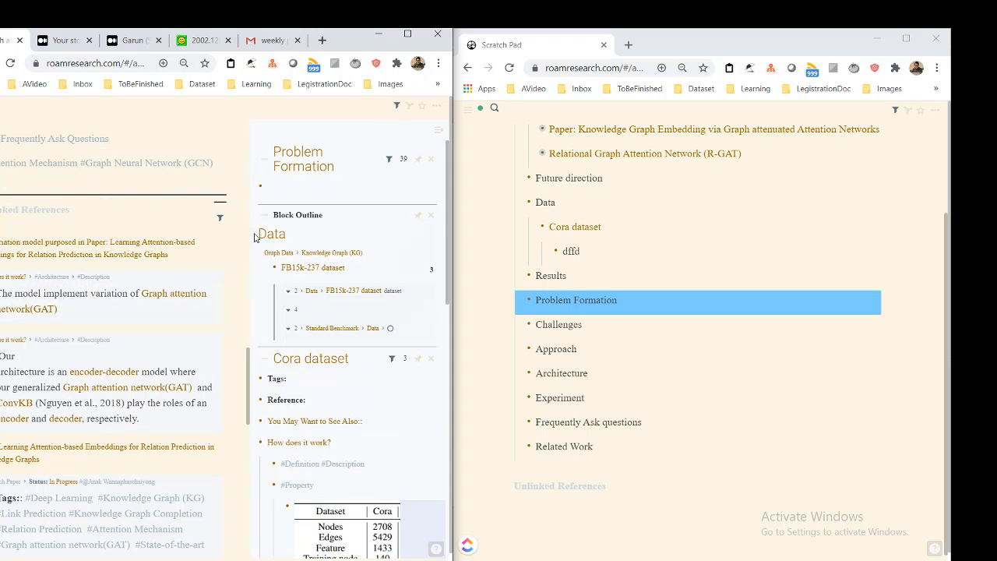
pyautogui.click(403, 166)
# Examine the Problem Formation mentions, reading the notes under the paper on attention-based embeddings for relation prediction
pyautogui.scroll(-1, 323, 229)
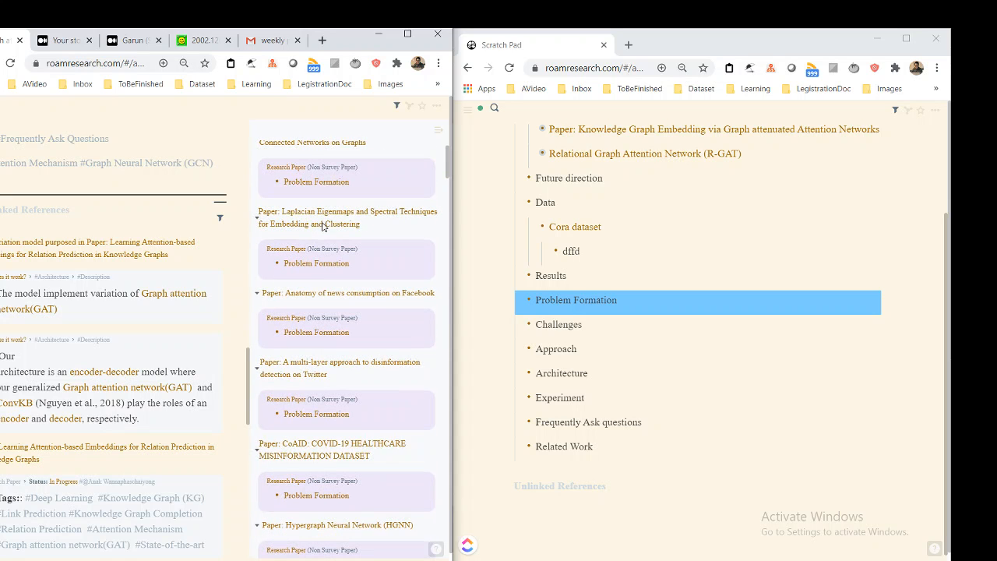
pyautogui.scroll(-6, 334, 274)
pyautogui.scroll(-5, 333, 282)
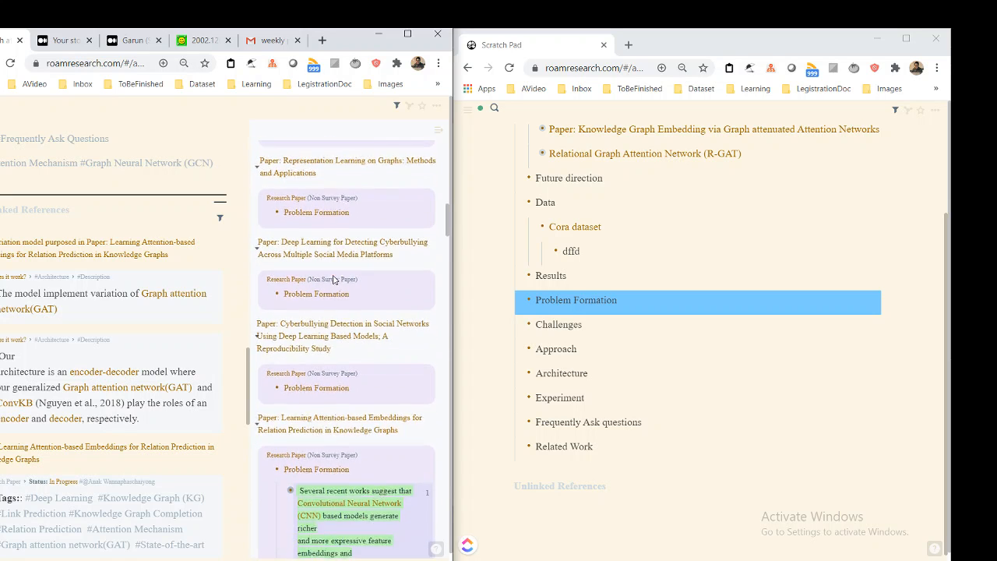
pyautogui.scroll(3, 335, 239)
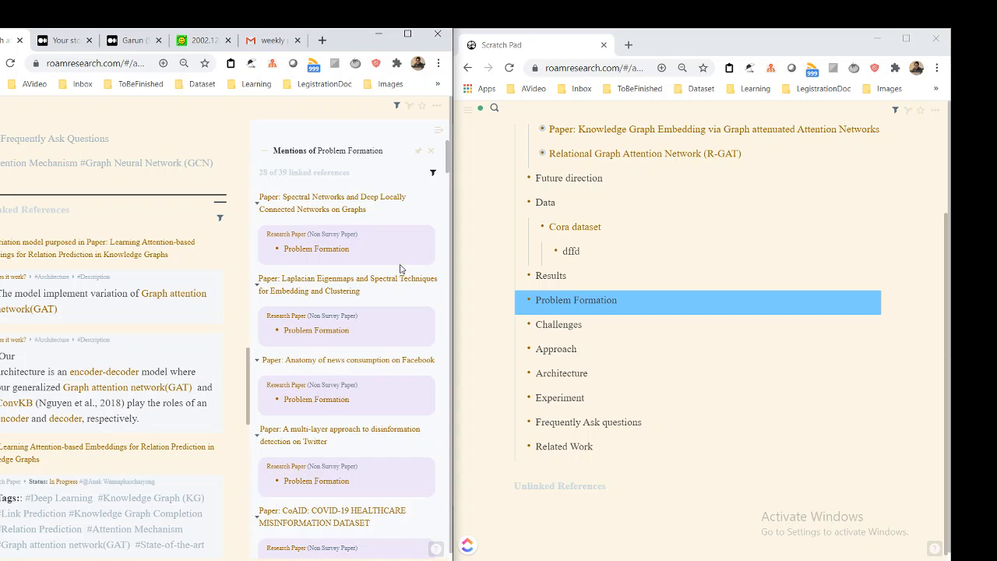
pyautogui.scroll(-6, 400, 269)
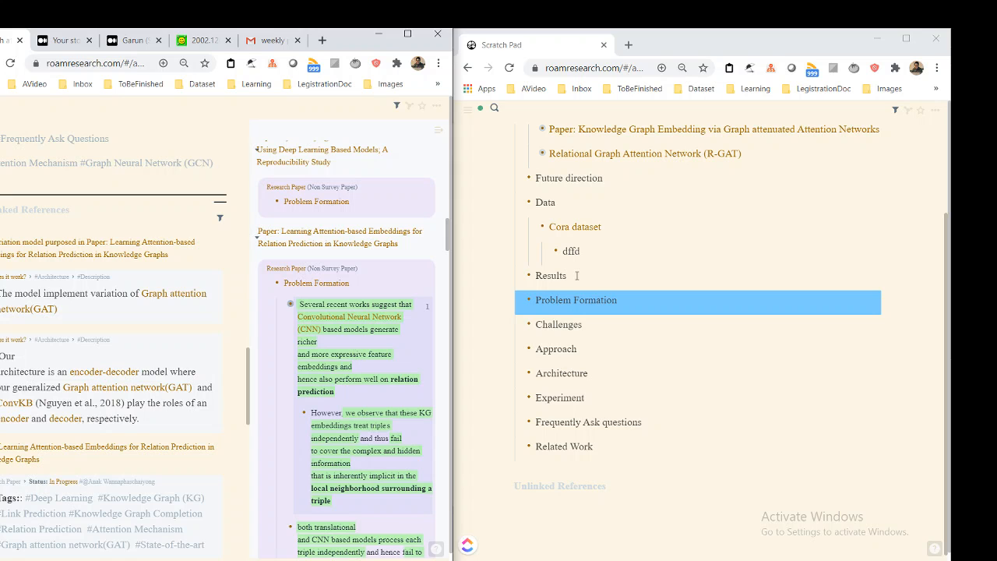
pyautogui.click(391, 287)
pyautogui.scroll(-1, 385, 285)
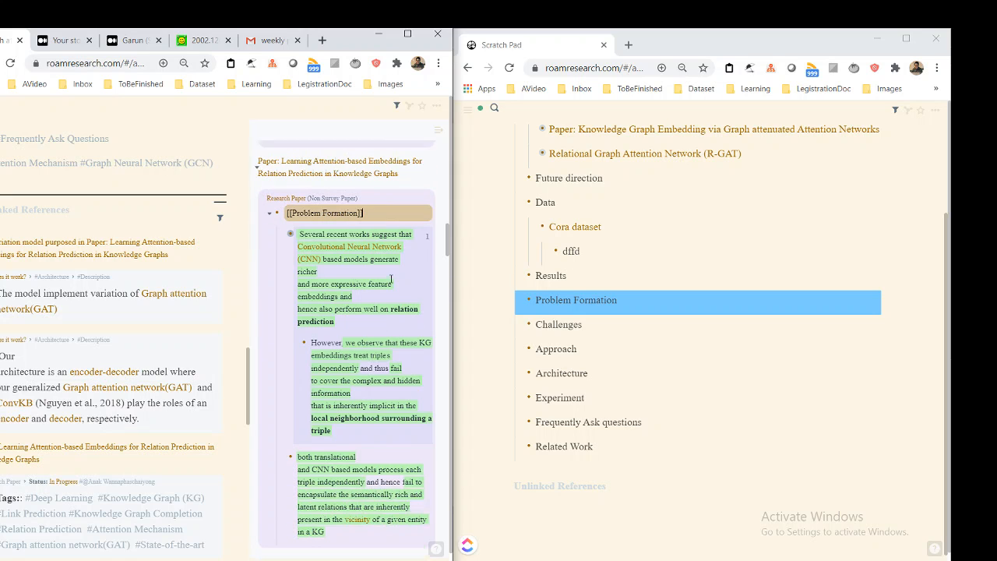
pyautogui.scroll(-1, 378, 276)
pyautogui.scroll(1, 374, 274)
pyautogui.click(357, 271)
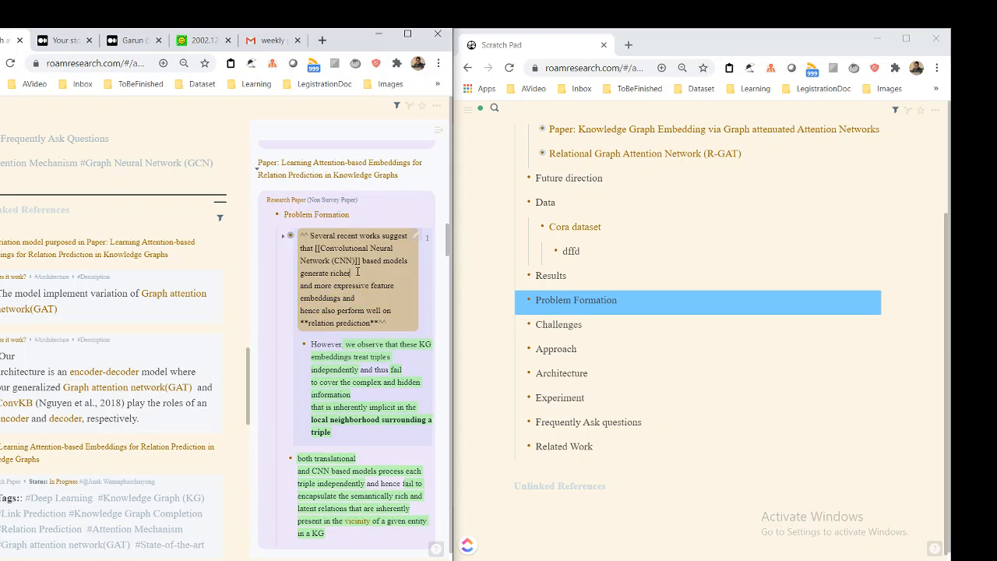
pyautogui.click(385, 211)
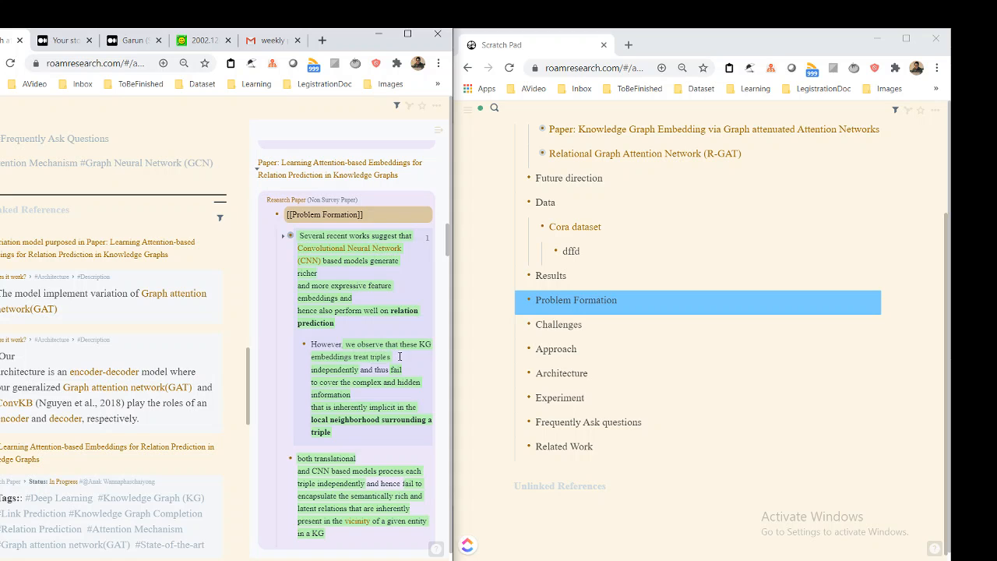
pyautogui.scroll(-3, 408, 314)
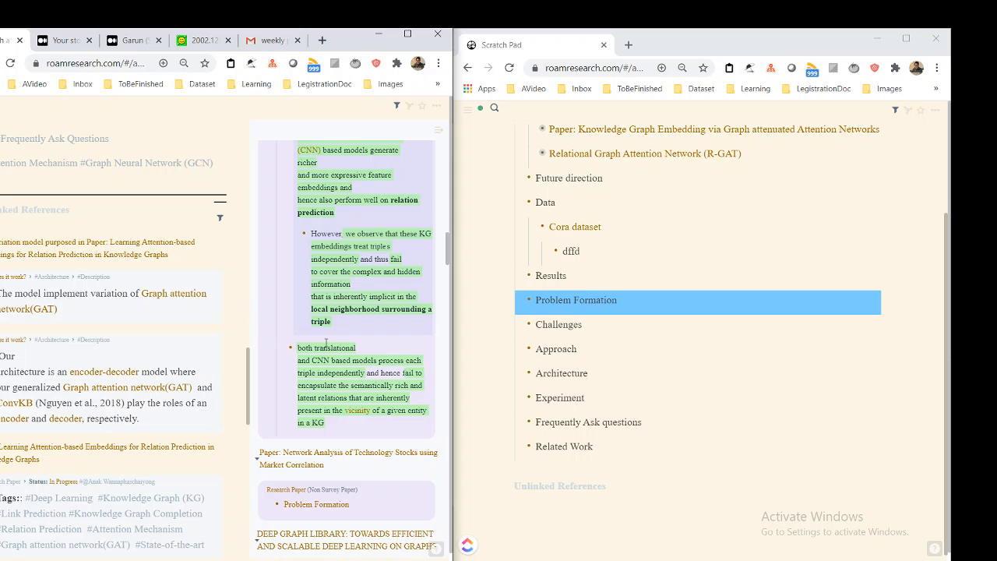
pyautogui.scroll(-5, 327, 312)
pyautogui.scroll(15, 326, 312)
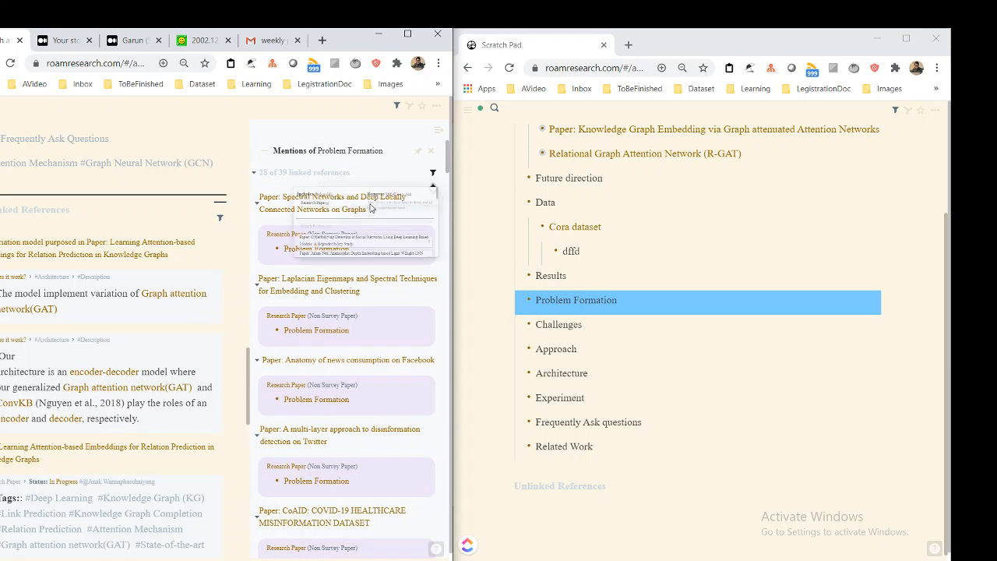
# Filter the Problem Formation mentions to include only "Paper: Learning Attention-based Embeddings for Relation Prediction in Knowledge Graphs"
pyautogui.click(432, 172)
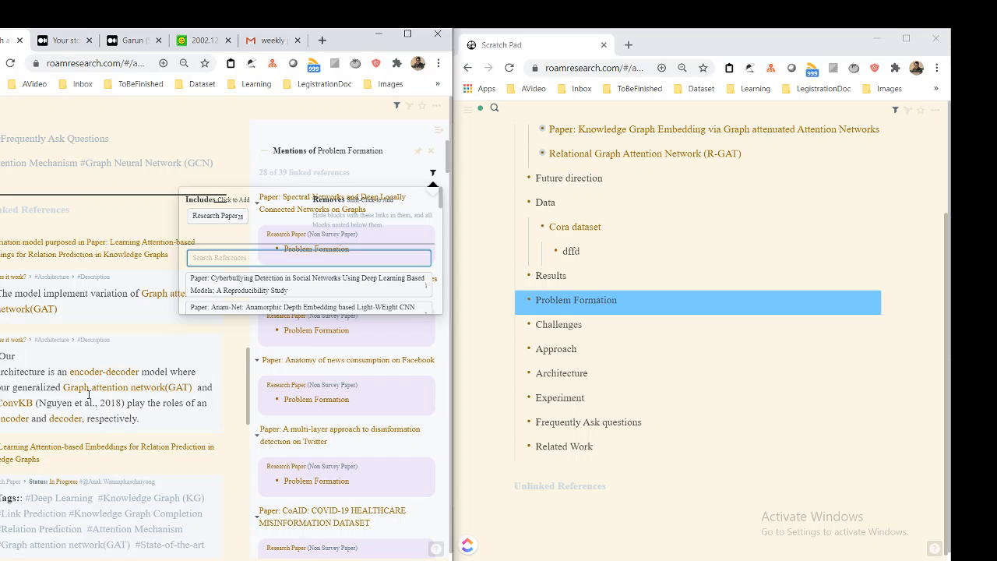
pyautogui.scroll(-3, 89, 346)
pyautogui.write('Paper:')
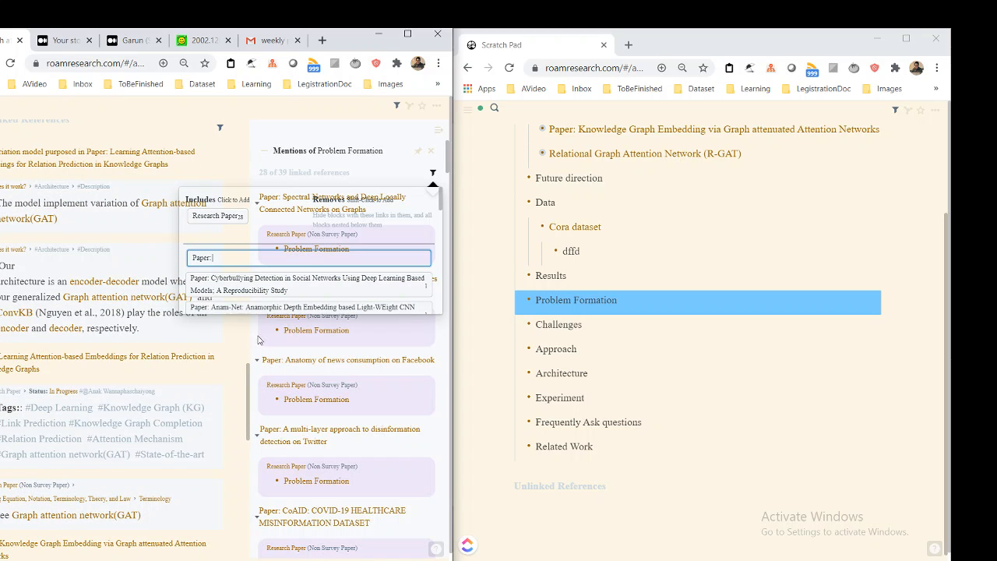
pyautogui.scroll(-2, 307, 260)
pyautogui.scroll(-2, 110, 380)
pyautogui.scroll(-2, 110, 380)
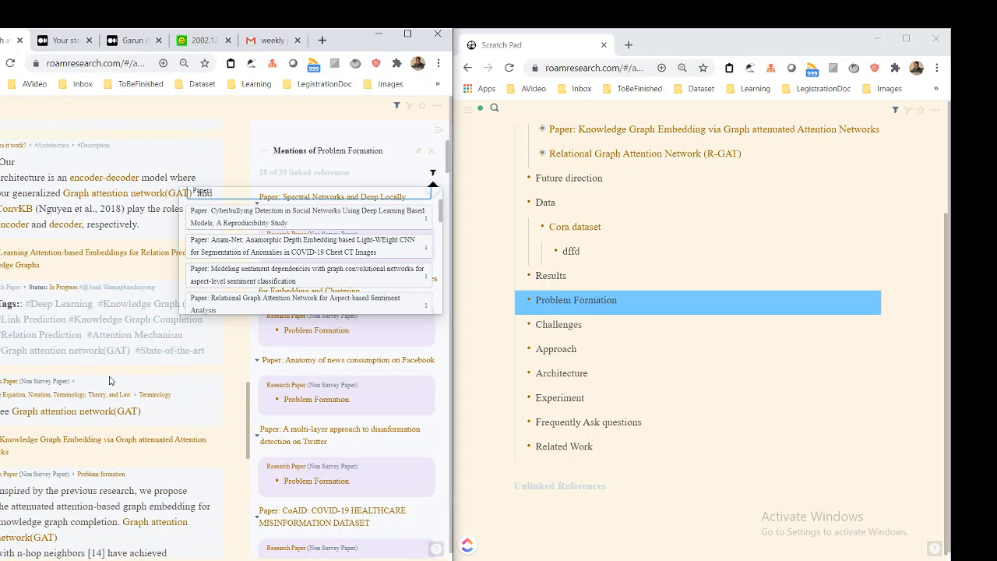
pyautogui.write('Lear')
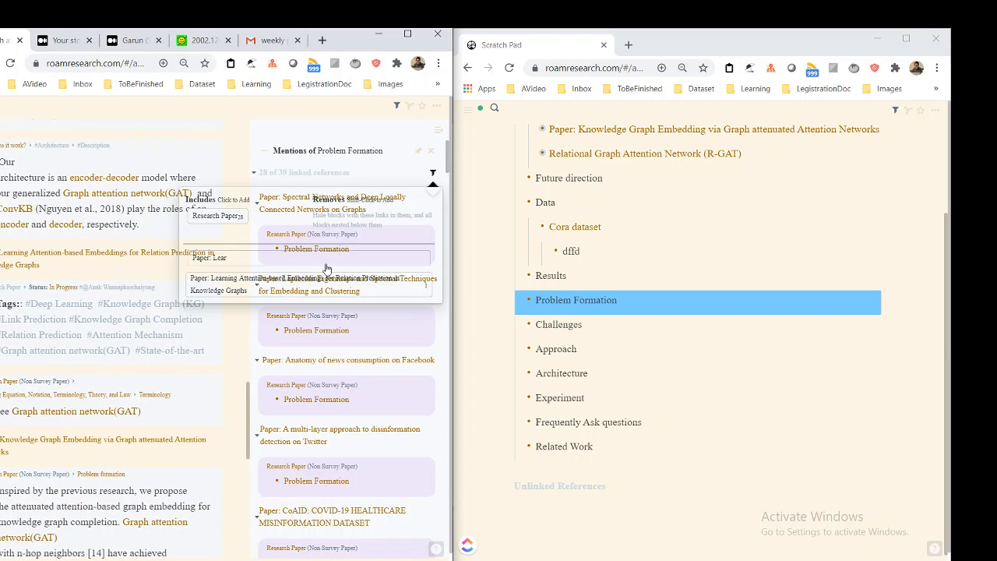
pyautogui.click(285, 290)
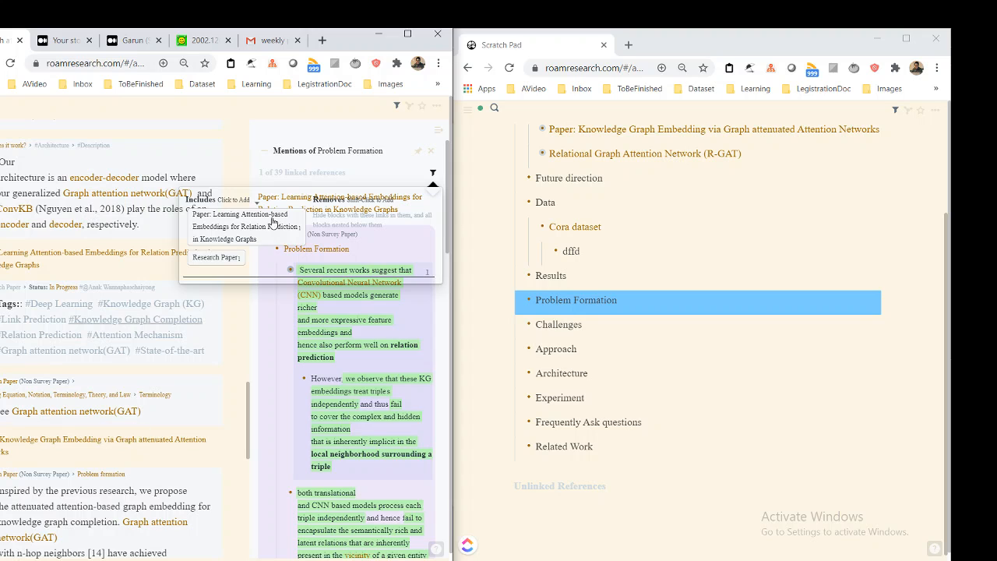
pyautogui.click(363, 178)
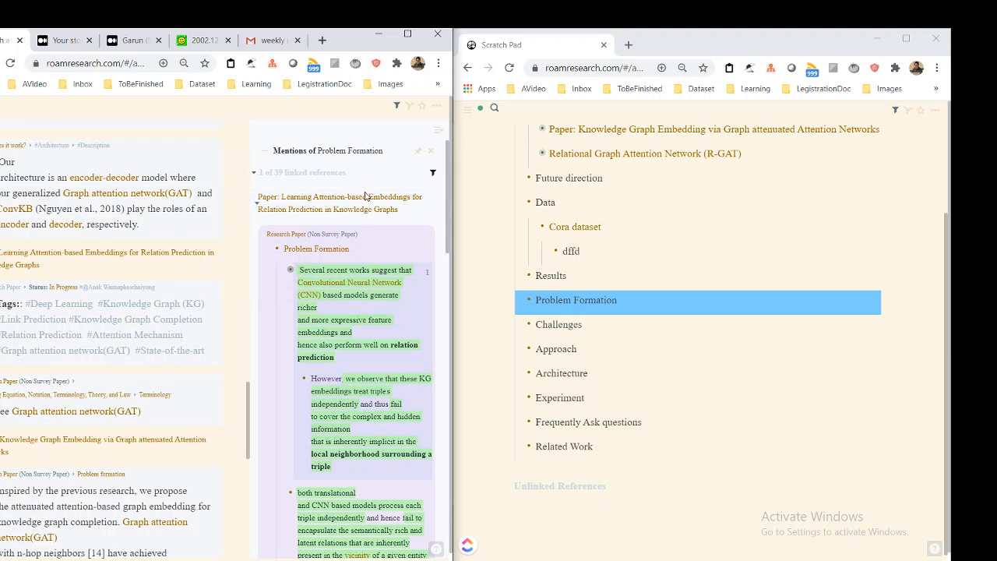
# Copy the filtered block as an embed and nest a "Paper: Learning Attention-based Embeddings for Relation Prediction in Knowledge Graphs" link under the Scratch Pad's Problem Formation
pyautogui.click(376, 247)
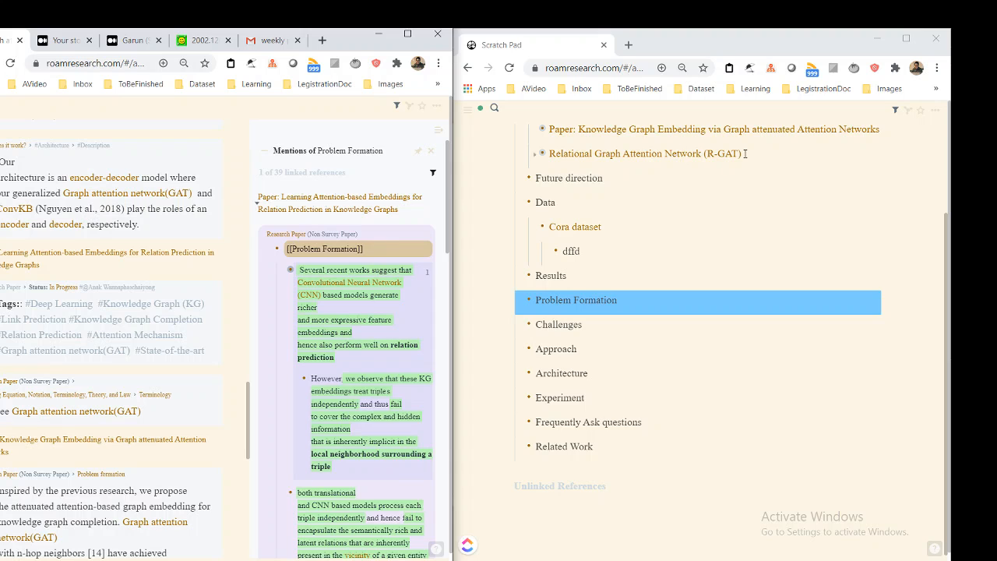
pyautogui.scroll(1, 740, 165)
pyautogui.click(656, 324)
pyautogui.scroll(1, 694, 321)
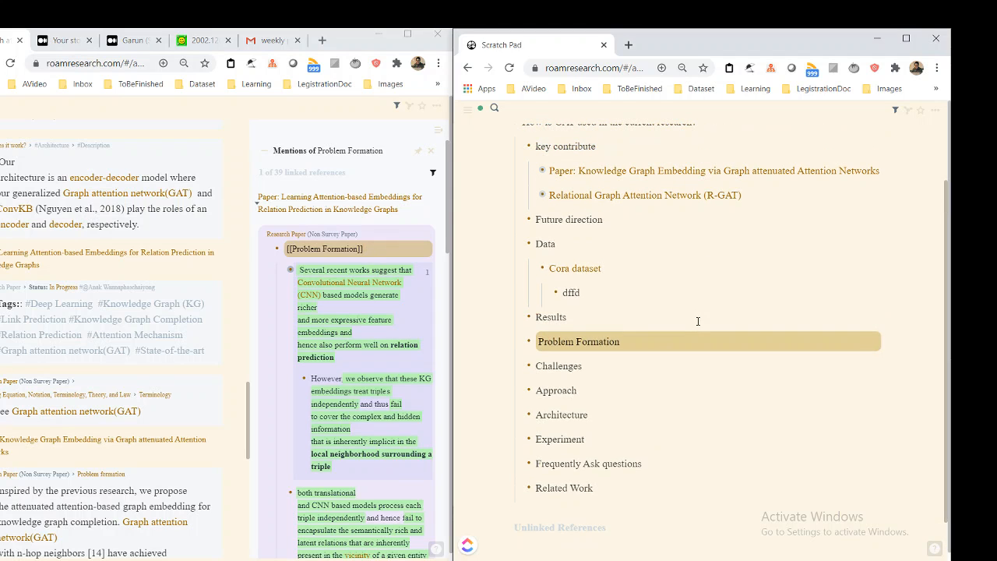
pyautogui.press('Return')
pyautogui.press('Tab')
pyautogui.write('Pd')
pyautogui.press('BackSpace')
pyautogui.press('BackSpace')
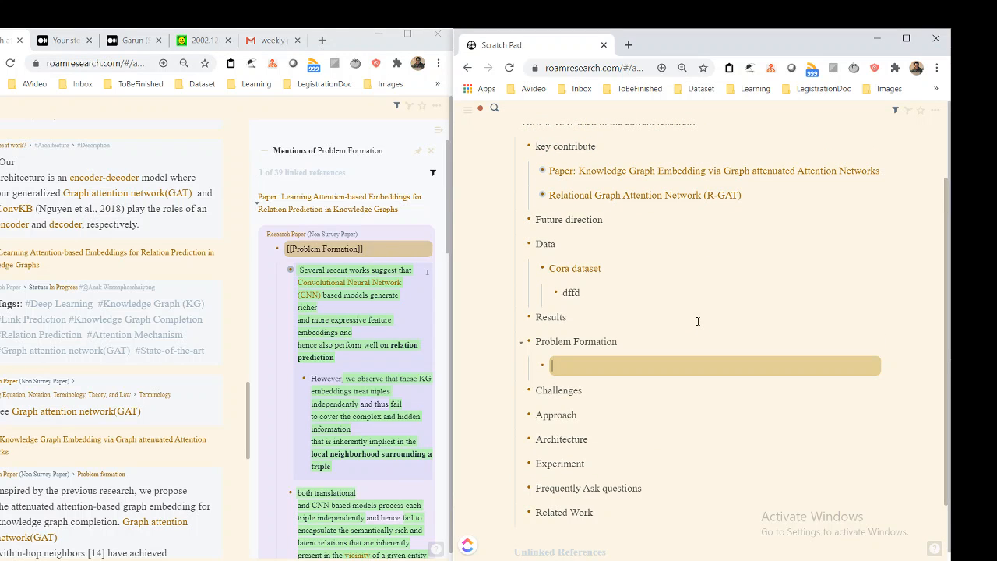
pyautogui.write('Pa')
pyautogui.press('BackSpace')
pyautogui.write('aper')
pyautogui.press('BackSpace')
pyautogui.press('BackSpace')
pyautogui.press('BackSpace')
pyautogui.press('BackSpace')
pyautogui.press('BackSpace')
pyautogui.write('[[Paper: ')
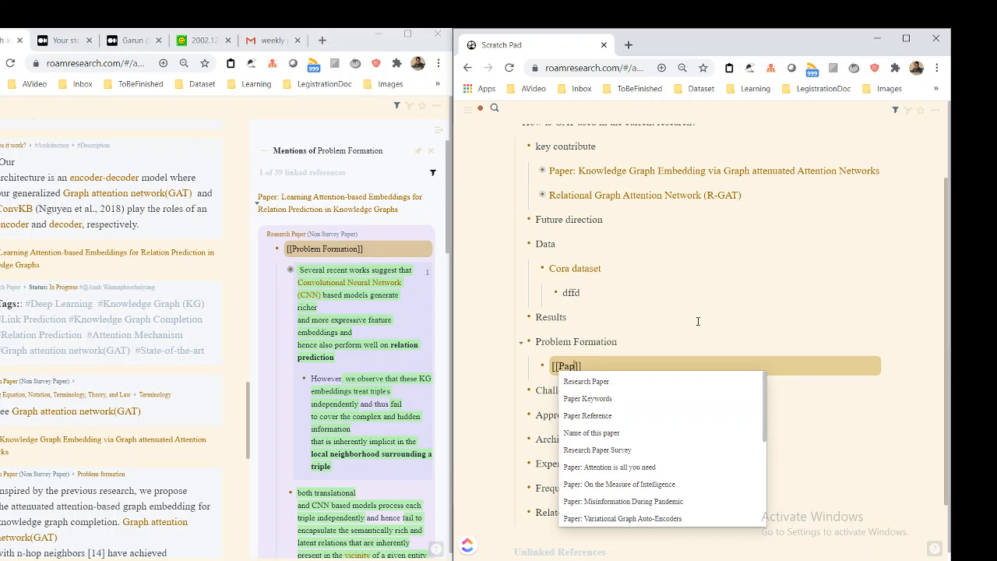
pyautogui.write('Learn')
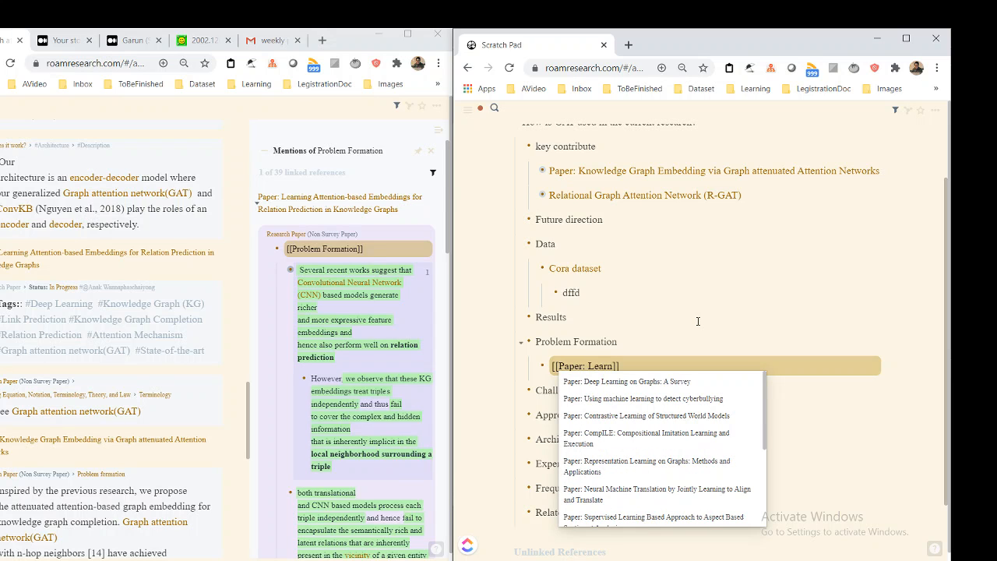
pyautogui.write('ing Atten')
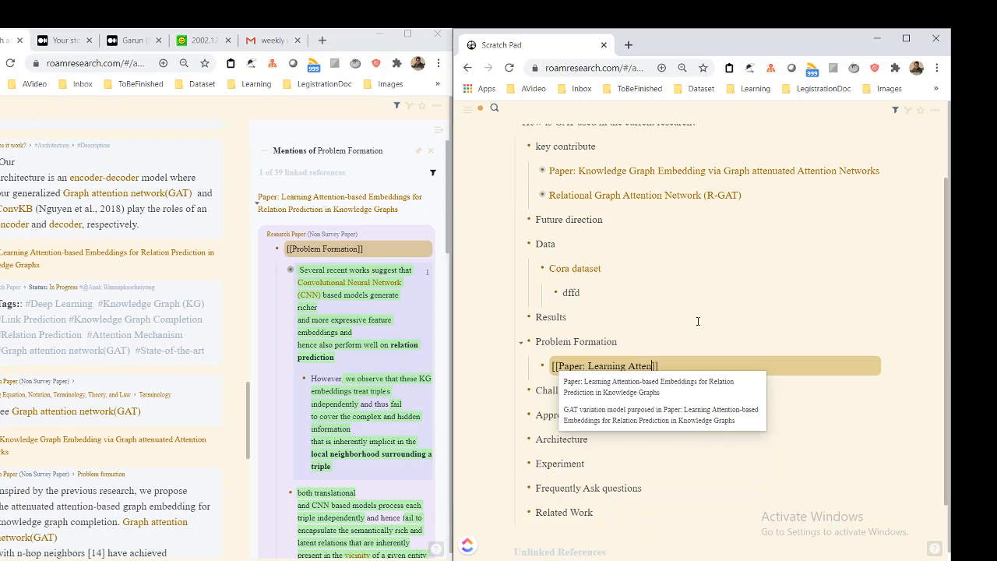
pyautogui.press('Return')
pyautogui.press('Return')
# Paste the copied Problem Formation embed in a block nested under the paper link, and collapse that link's children
pyautogui.write('{{embed: ((p6g0Rn81))}}')
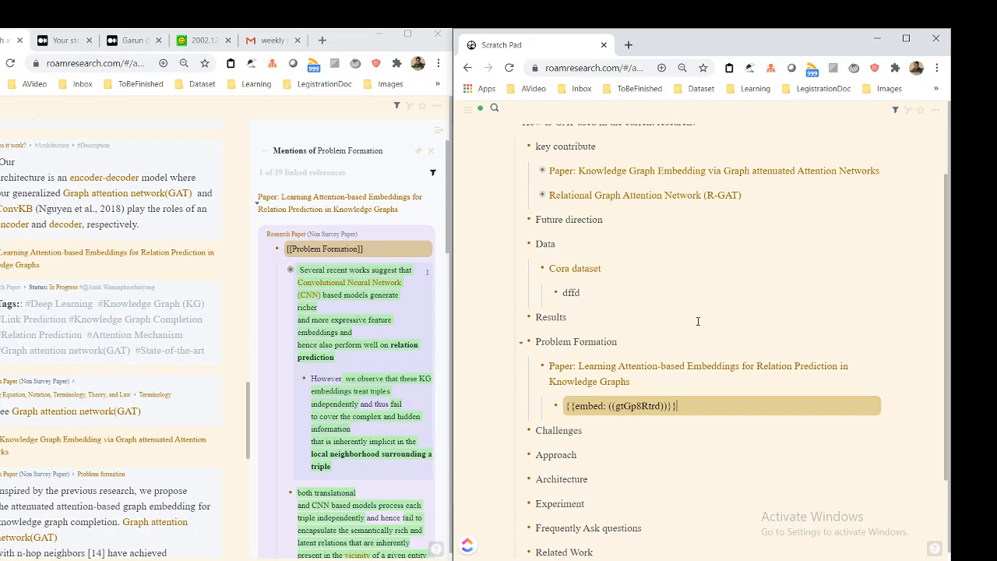
pyautogui.press('Escape')
pyautogui.click(666, 382)
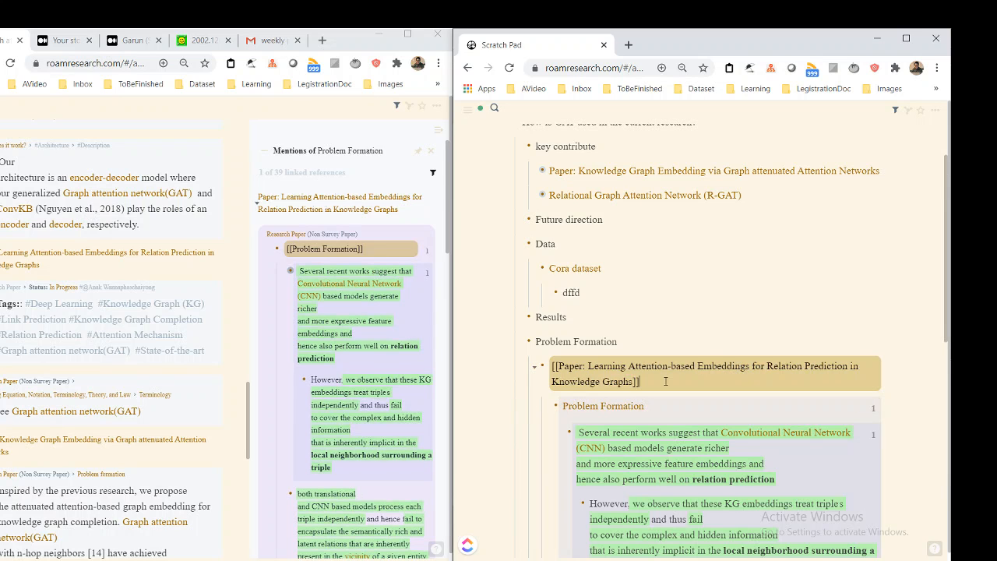
pyautogui.hotkey('ctrl', 'Up')
pyautogui.scroll(2, 671, 335)
pyautogui.scroll(-2, 677, 327)
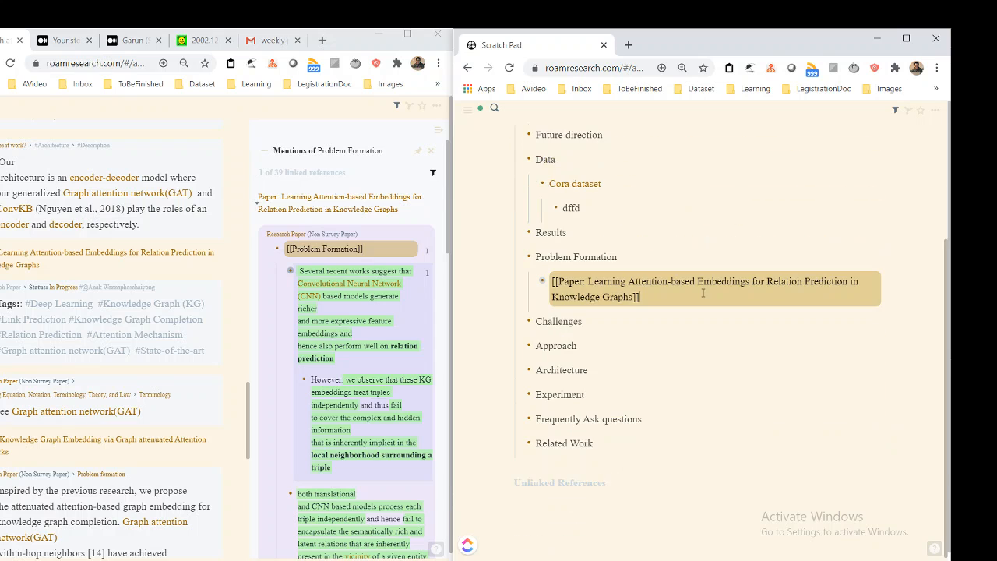
pyautogui.scroll(2, 689, 311)
pyautogui.scroll(-2, 702, 292)
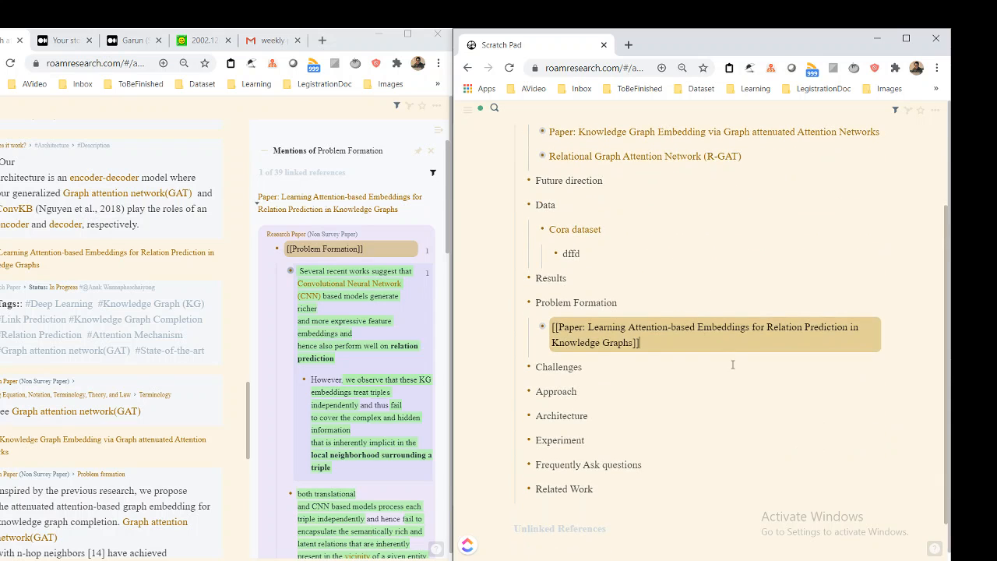
pyautogui.scroll(2, 732, 365)
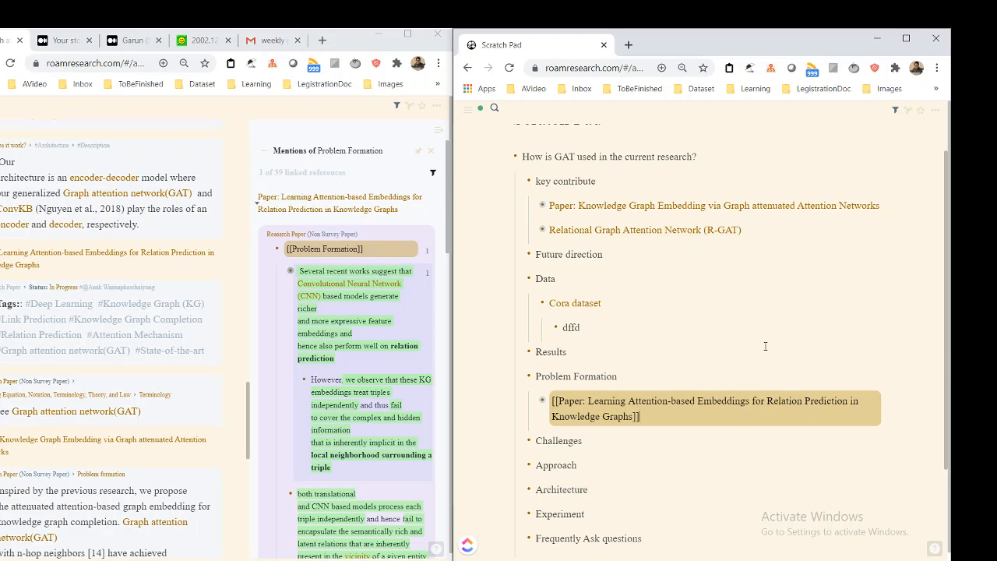
pyautogui.scroll(1, 796, 398)
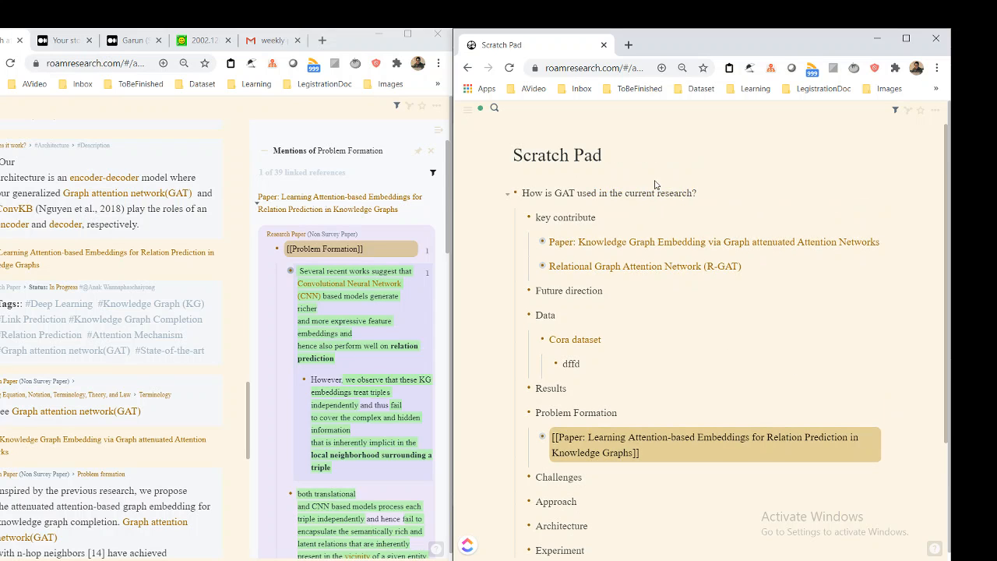
pyautogui.moveTo(603, 155); pyautogui.dragTo(507, 155)
pyautogui.click(609, 154)
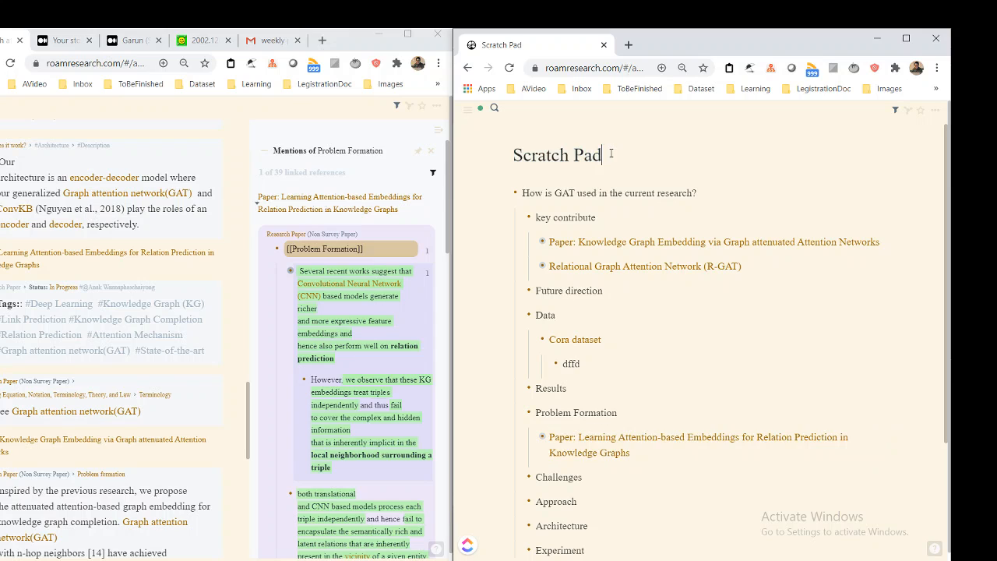
pyautogui.hotkey('ctrl', 'a')
pyautogui.write('d')
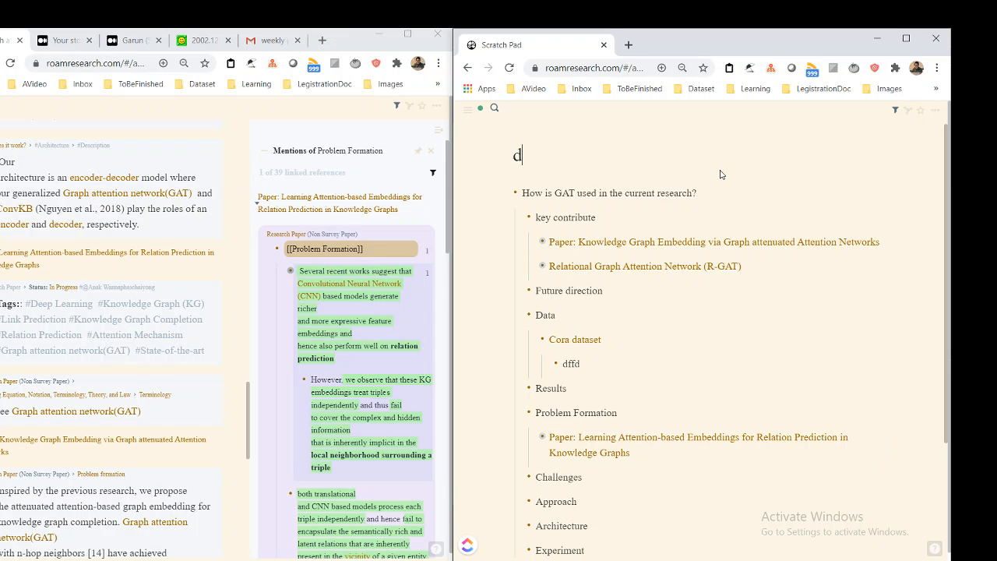
pyautogui.press('BackSpace')
pyautogui.write('Scatch Pag')
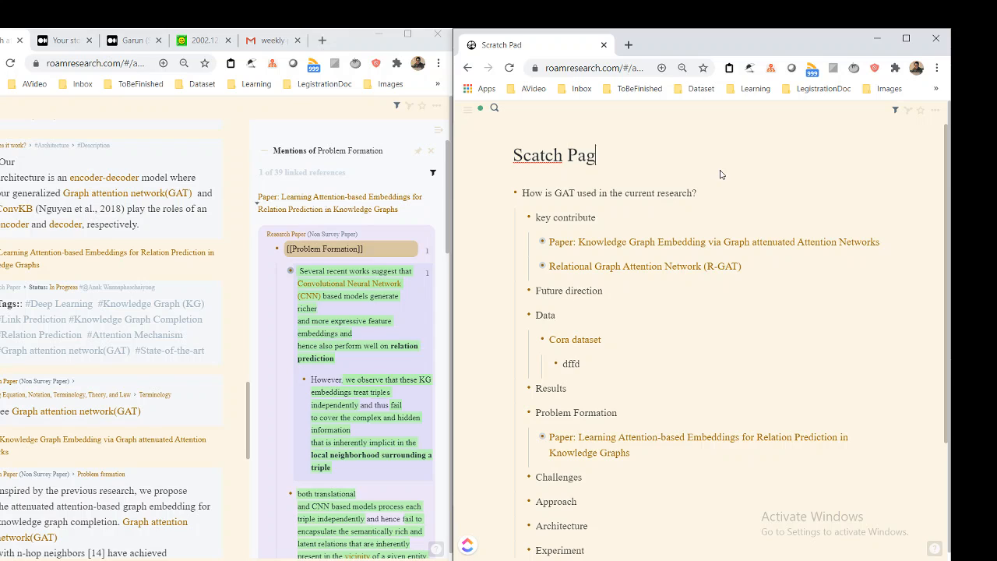
pyautogui.press('BackSpace')
# Try "Seedling:" as the Scratch Pad's page title, clear it and commit the empty title
pyautogui.hotkey('ctrl', 'a')
pyautogui.press('BackSpace')
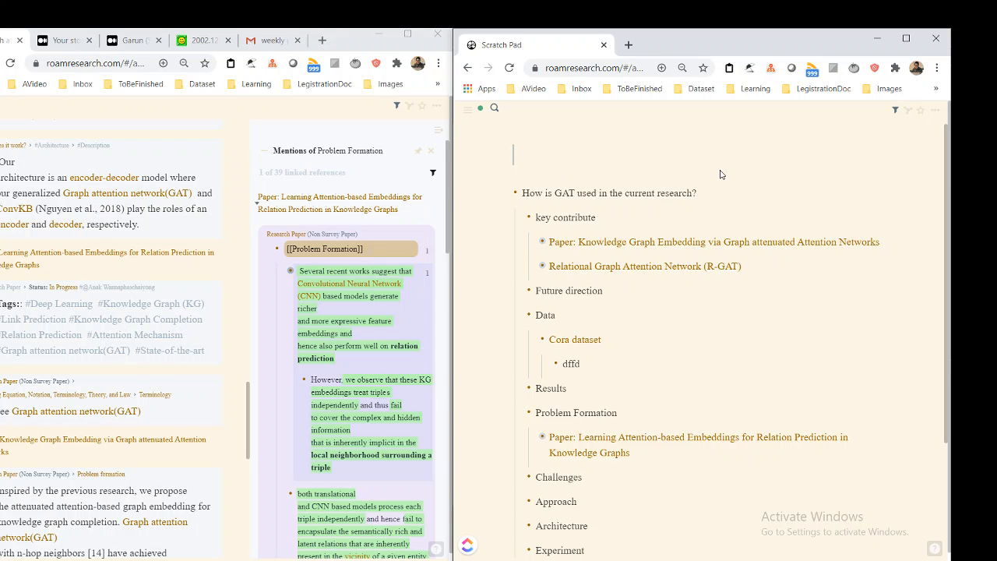
pyautogui.write('Seedling:')
pyautogui.hotkey('ctrl', 'a')
pyautogui.press('BackSpace')
pyautogui.press('Return')
# Replace the page title with "Evergreen:"
pyautogui.click(668, 155)
pyautogui.hotkey('ctrl', 'a')
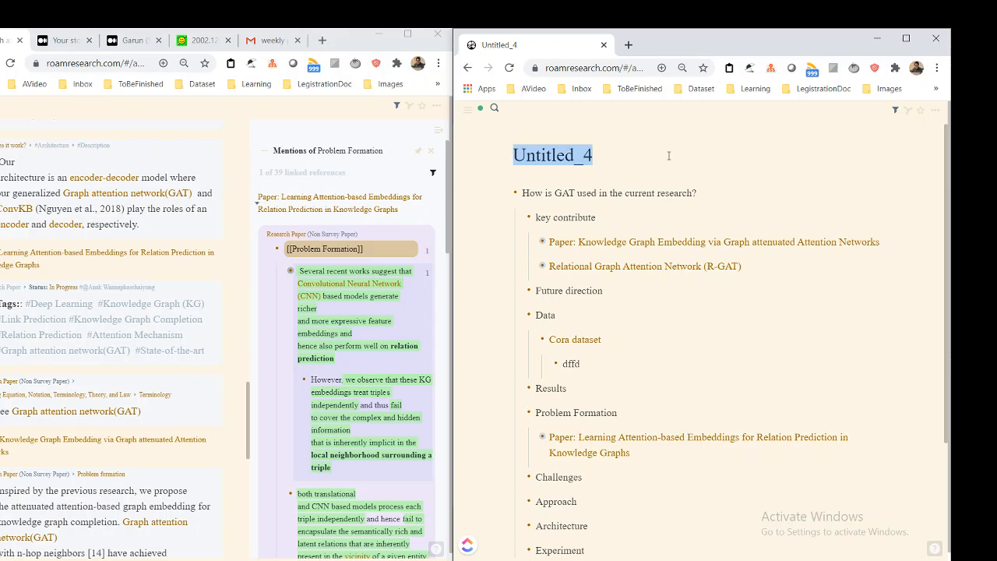
pyautogui.write('Evergreen:')
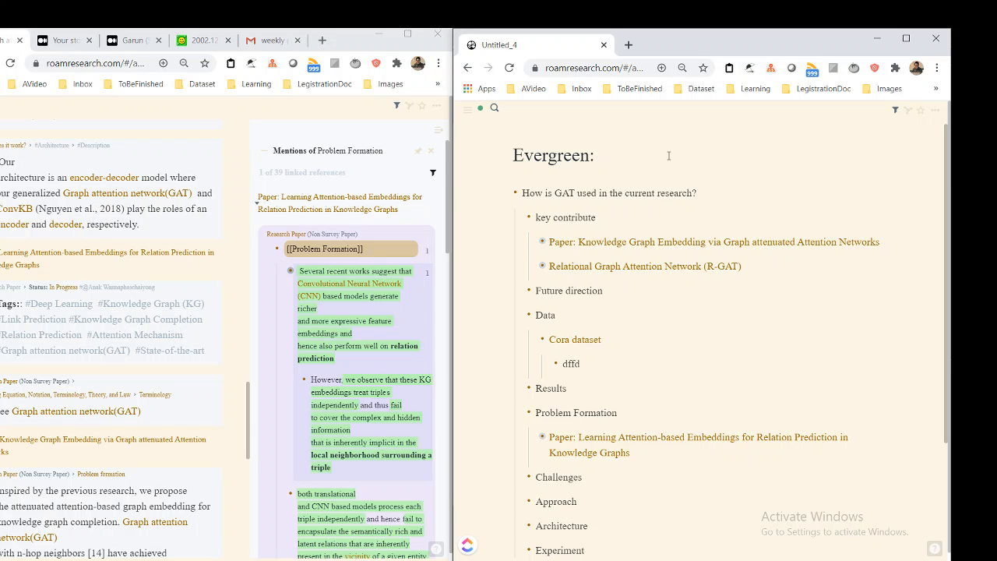
# Set the page title back to "Scratch Pad"
pyautogui.hotkey('ctrl', 'a')
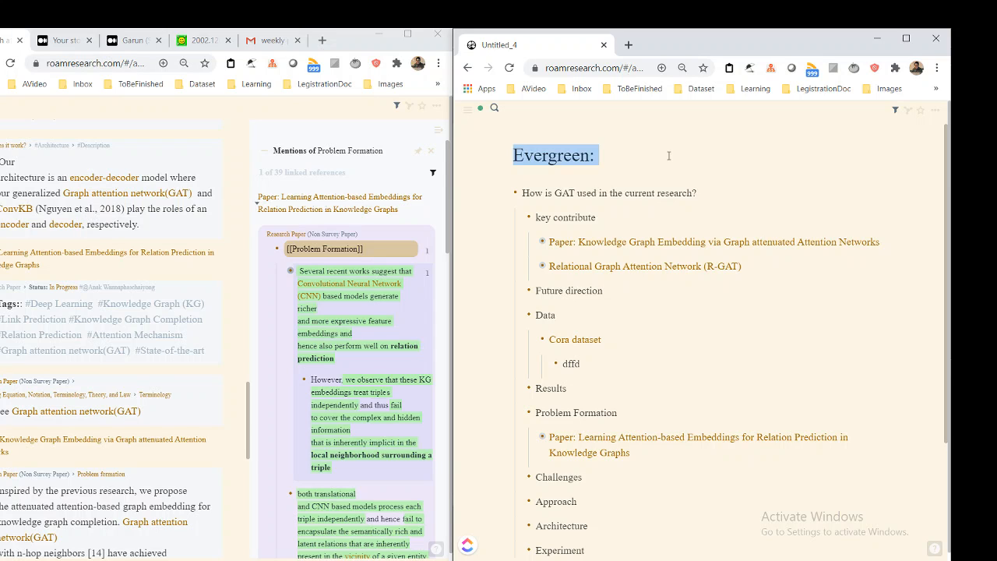
pyautogui.press('BackSpace')
pyautogui.write('Scratch Page')
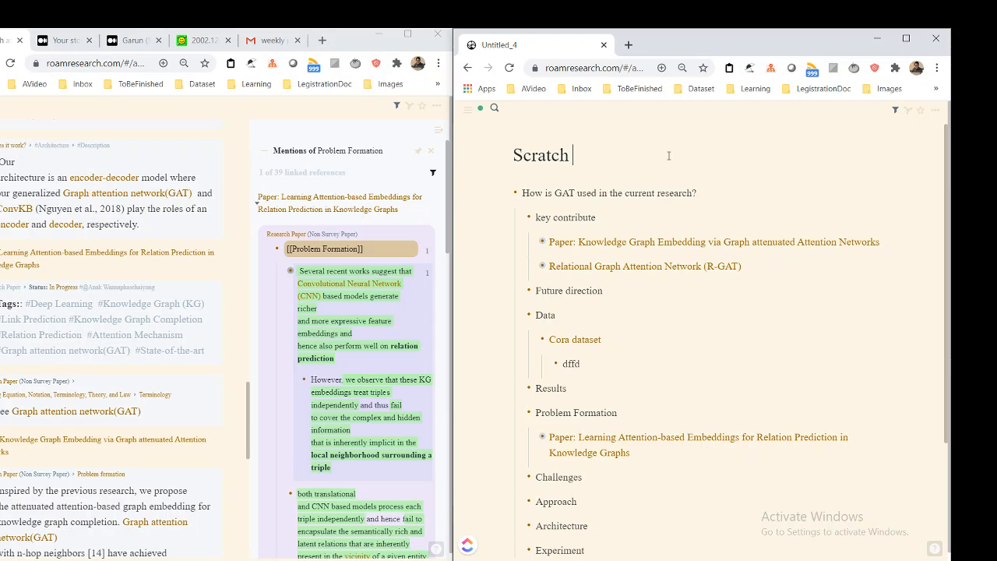
pyautogui.press('BackSpace')
pyautogui.press('BackSpace')
pyautogui.write('d')
# Examine the Scratch Pad's unfilled headings, including Challenges, Approach, Architecture, Frequently Ask questions and Related Work
pyautogui.scroll(-3, 779, 186)
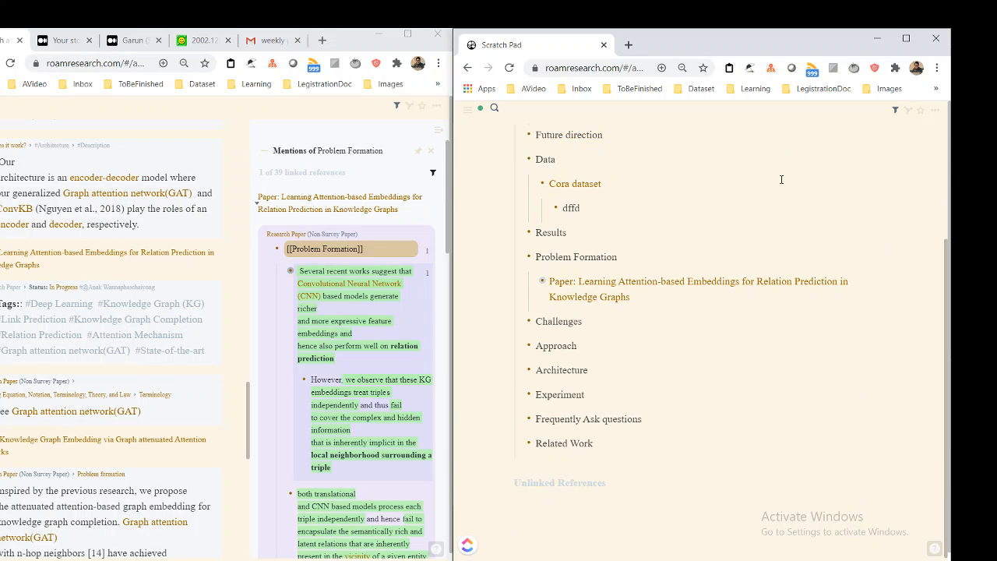
pyautogui.click(667, 345)
pyautogui.scroll(-2, 100, 327)
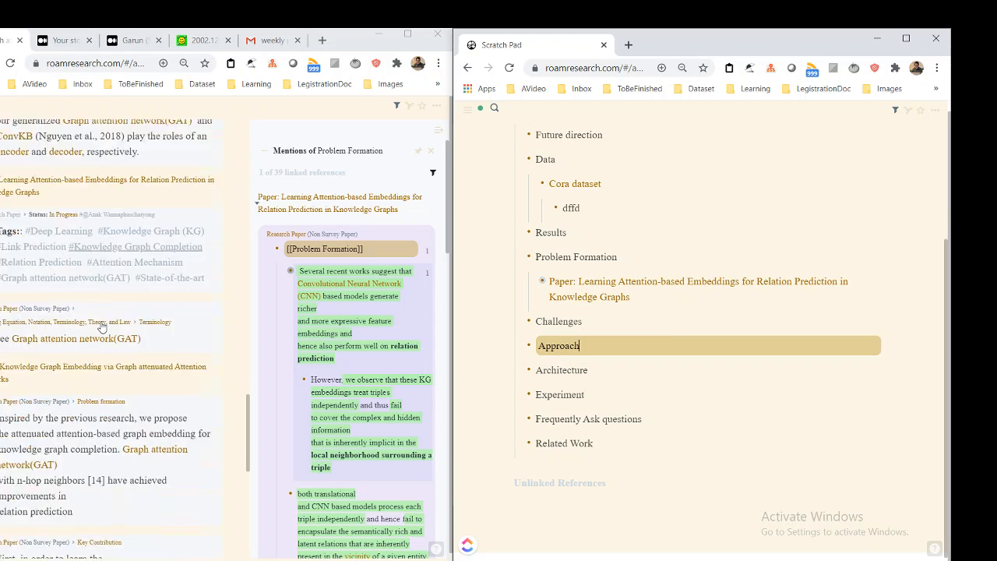
pyautogui.click(604, 370)
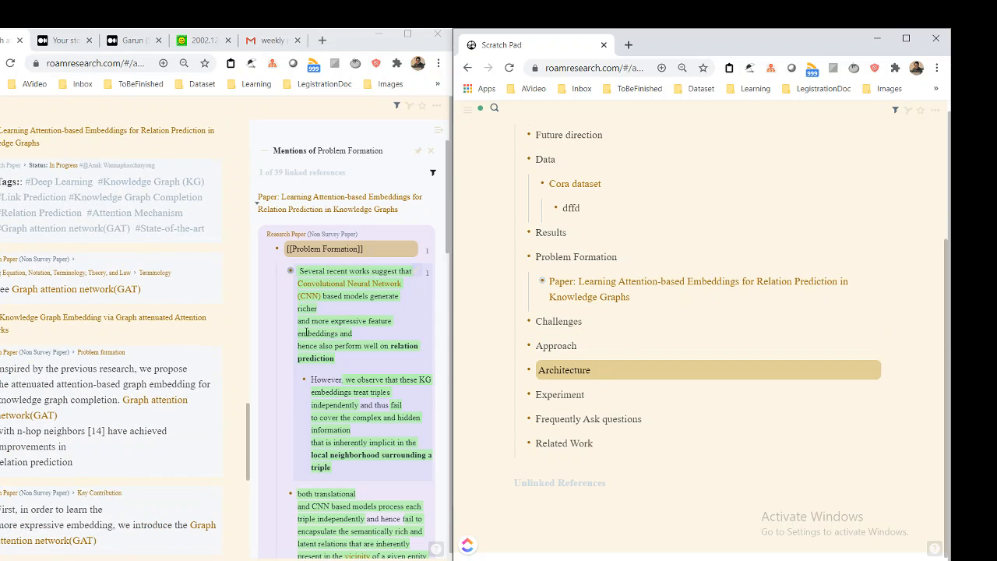
pyautogui.click(664, 421)
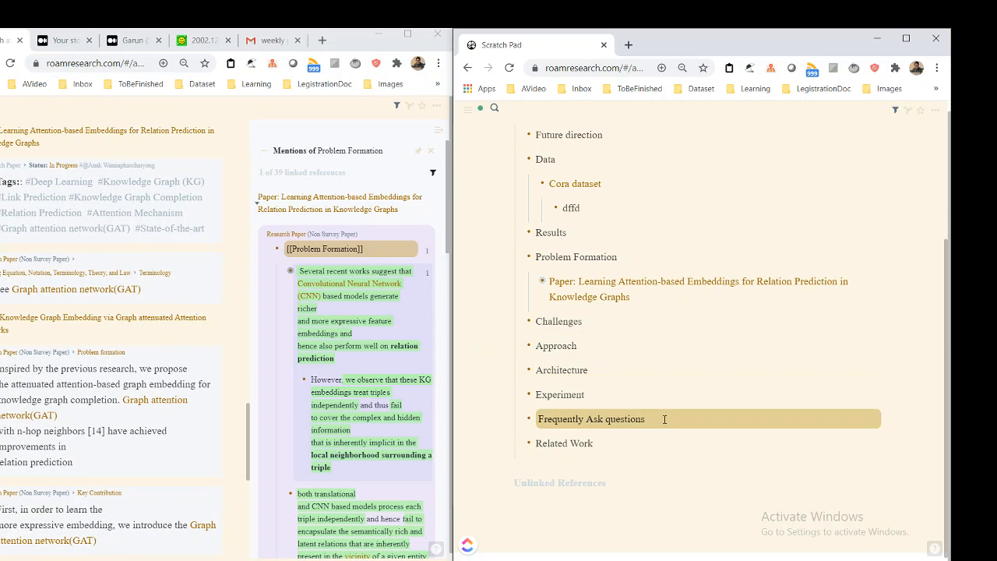
pyautogui.click(632, 444)
pyautogui.scroll(2, 629, 384)
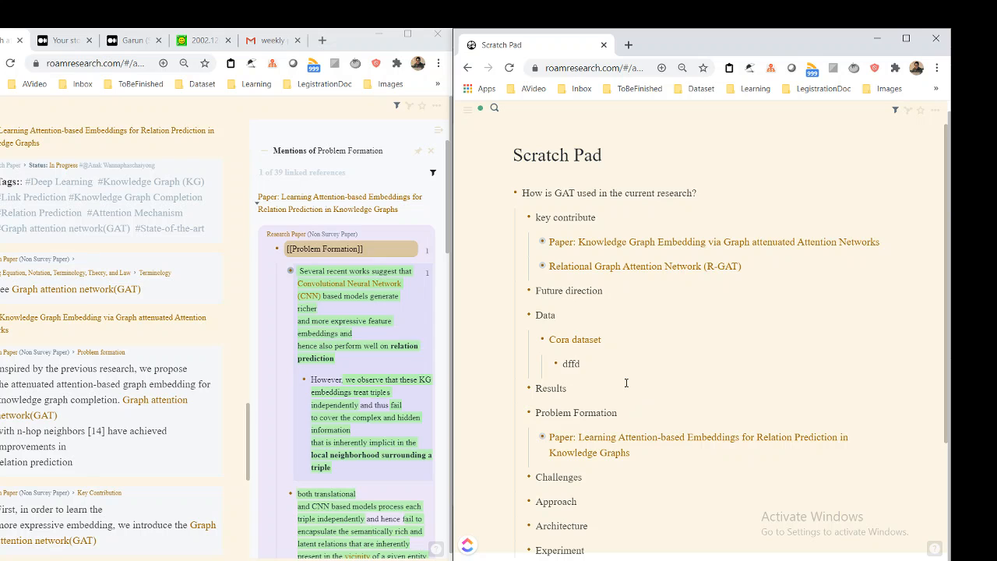
pyautogui.scroll(-1, 641, 339)
pyautogui.scroll(-1, 642, 339)
pyautogui.click(617, 407)
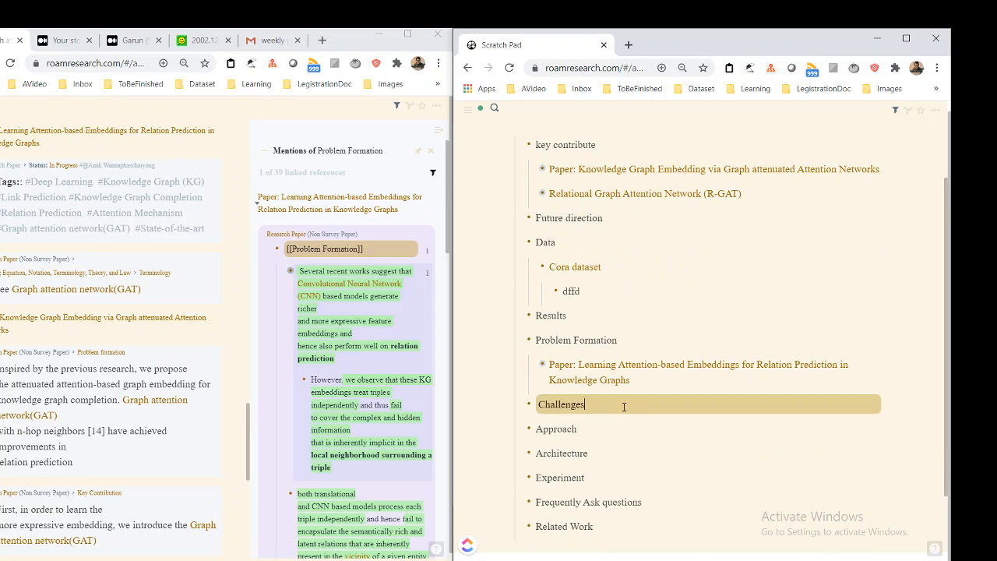
pyautogui.scroll(2, 623, 406)
pyautogui.scroll(-1, 625, 382)
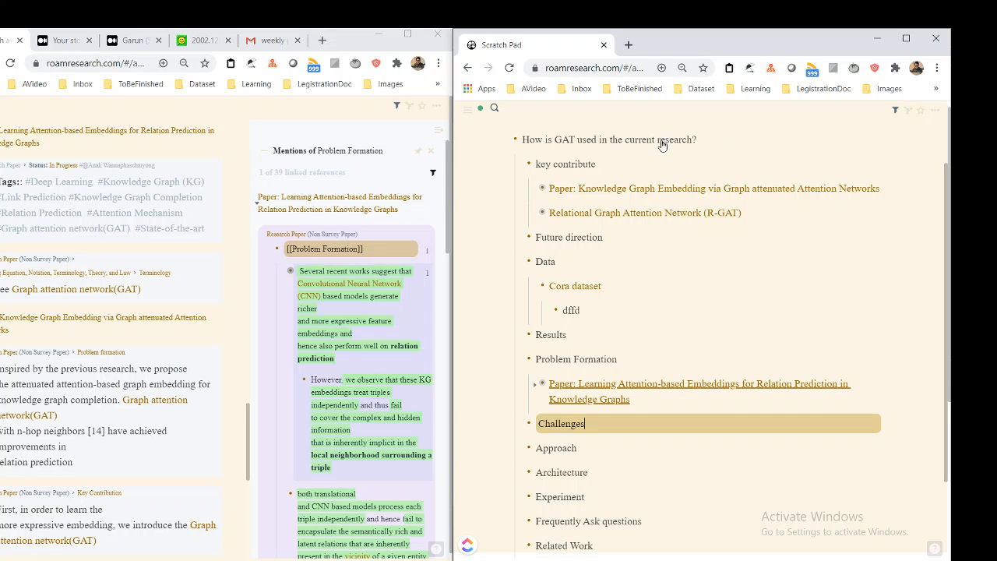
pyautogui.scroll(1, 671, 238)
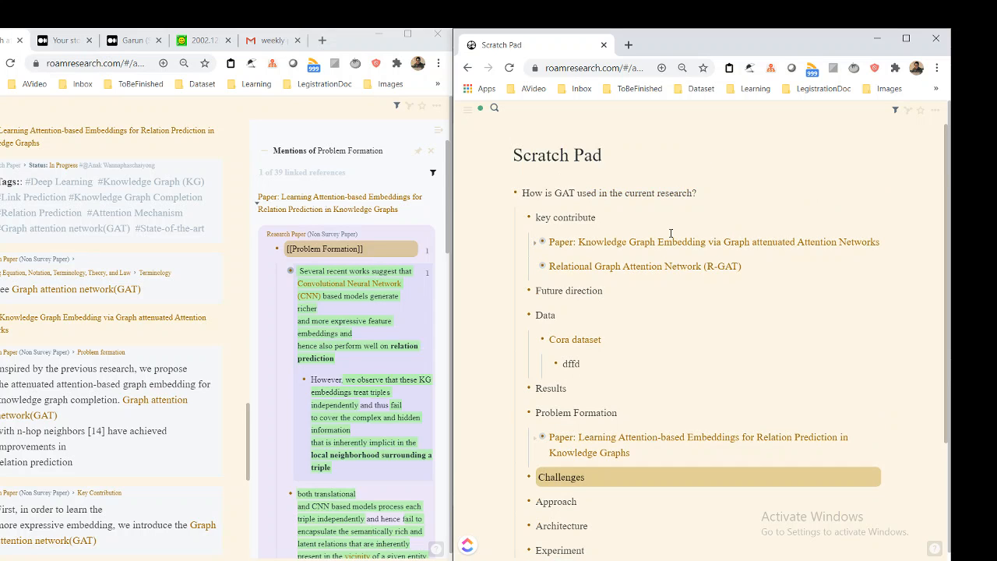
# Review the full outline under "How is GAT used in the current research?" and the notes on the Graph attention network(GAT) page
pyautogui.click(720, 193)
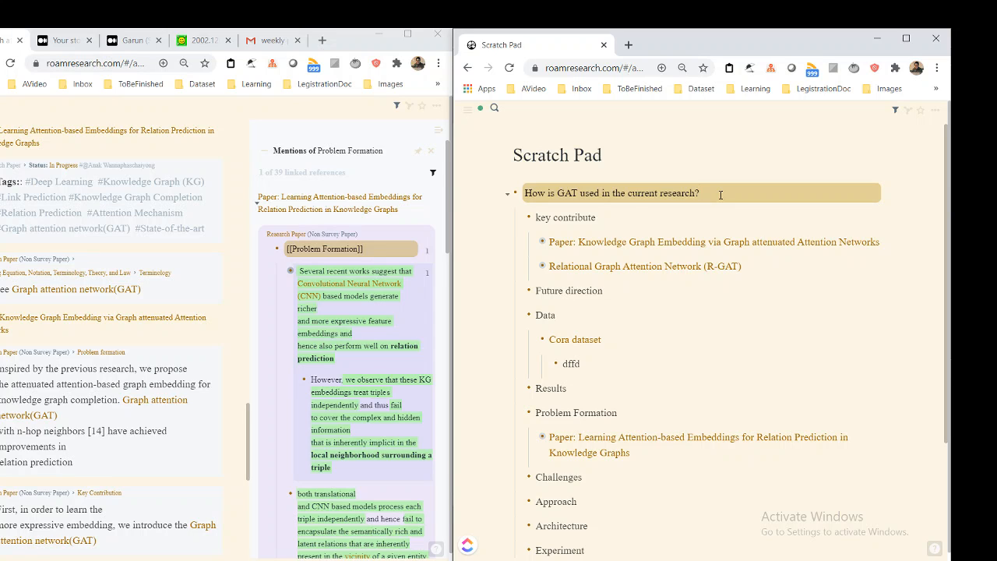
pyautogui.press('Down')
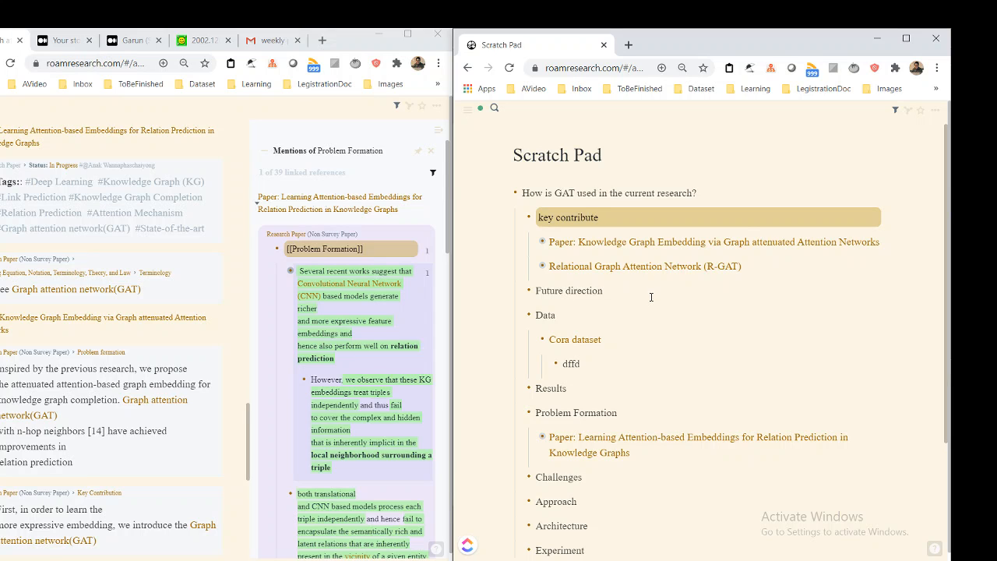
pyautogui.scroll(-2, 643, 429)
pyautogui.scroll(2, 643, 419)
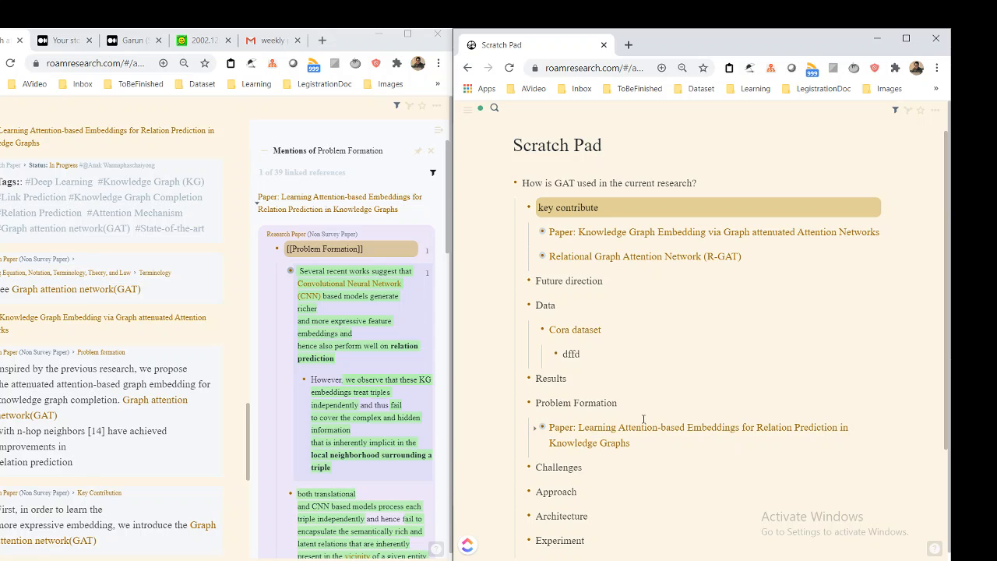
pyautogui.press('Down')
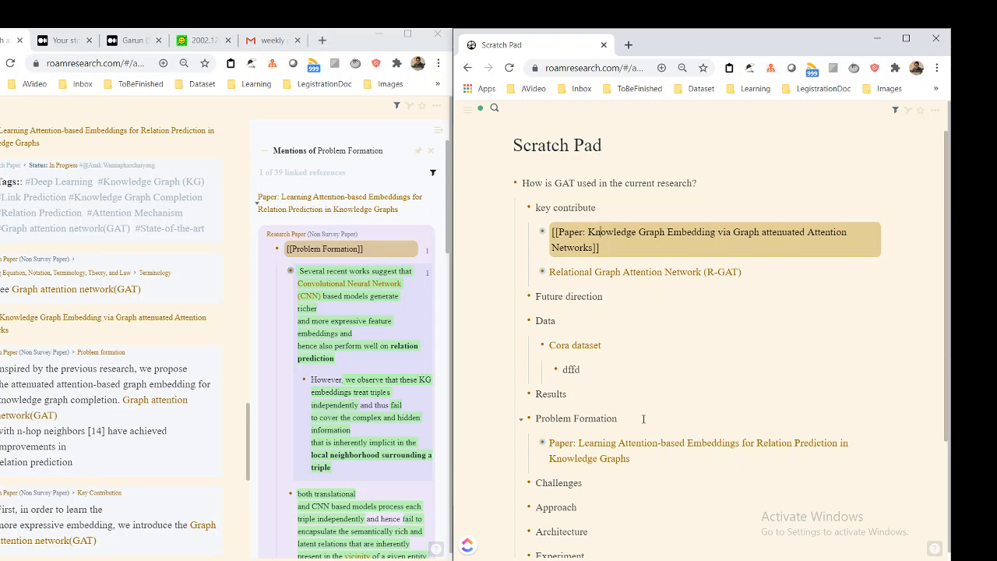
pyautogui.press('Up')
pyautogui.scroll(-1, 643, 419)
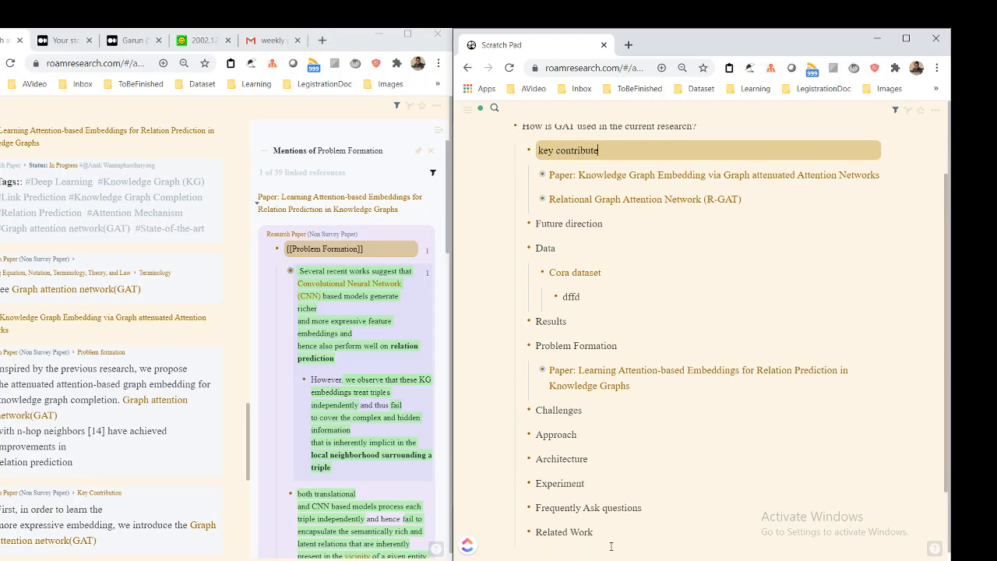
pyautogui.scroll(1, 706, 392)
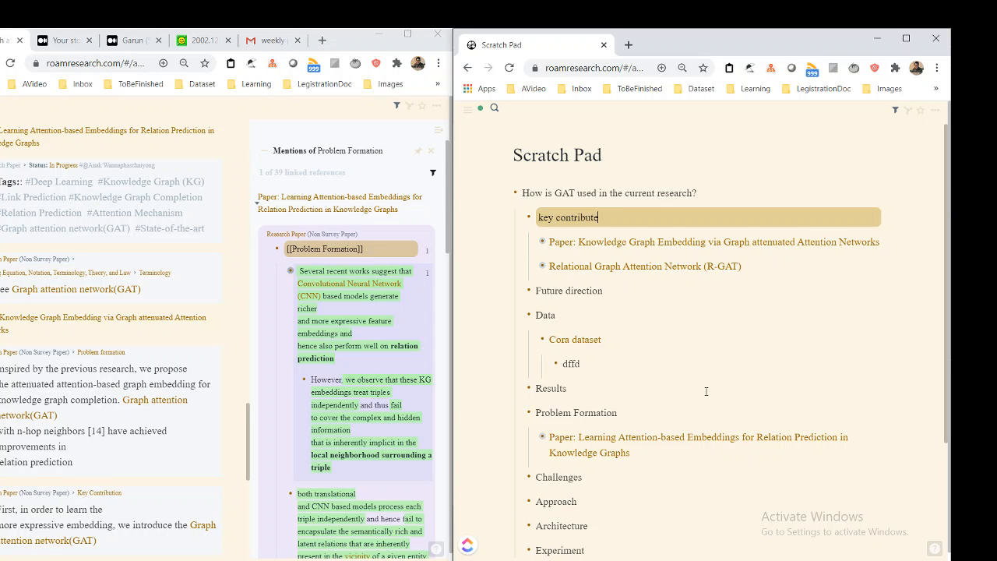
pyautogui.scroll(-3, 705, 390)
pyautogui.scroll(2, 708, 379)
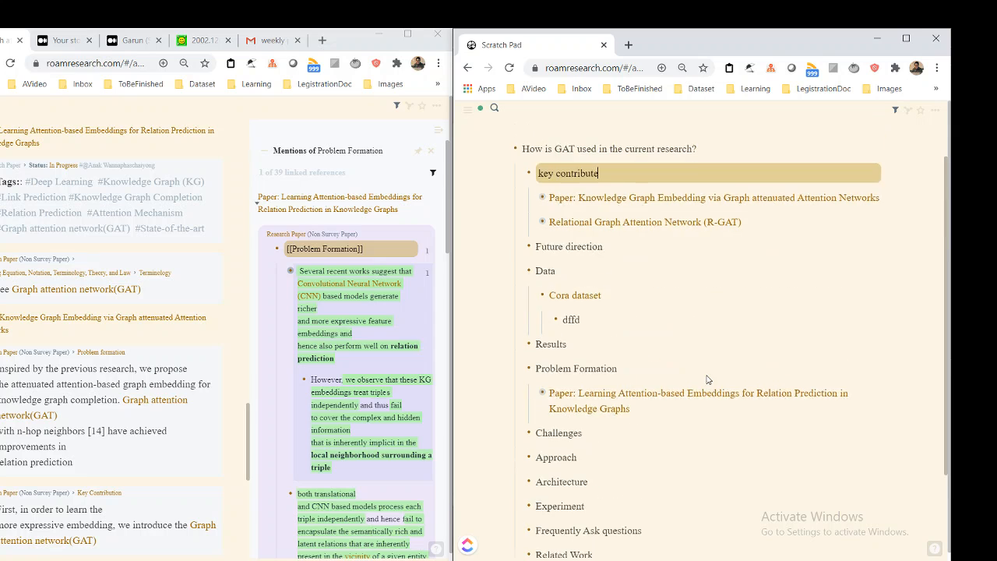
pyautogui.scroll(1, 707, 379)
pyautogui.scroll(-2, 707, 372)
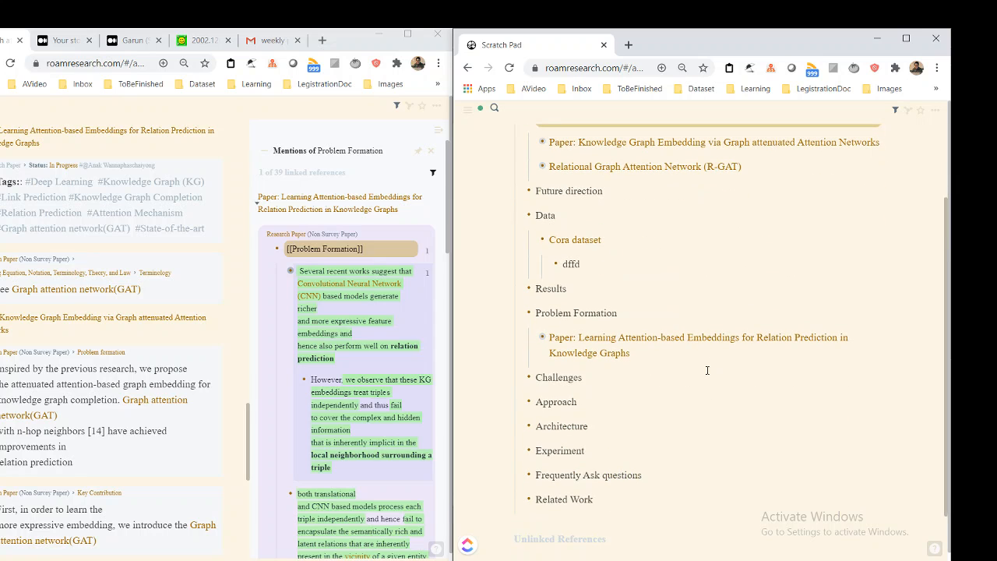
pyautogui.scroll(10, 78, 342)
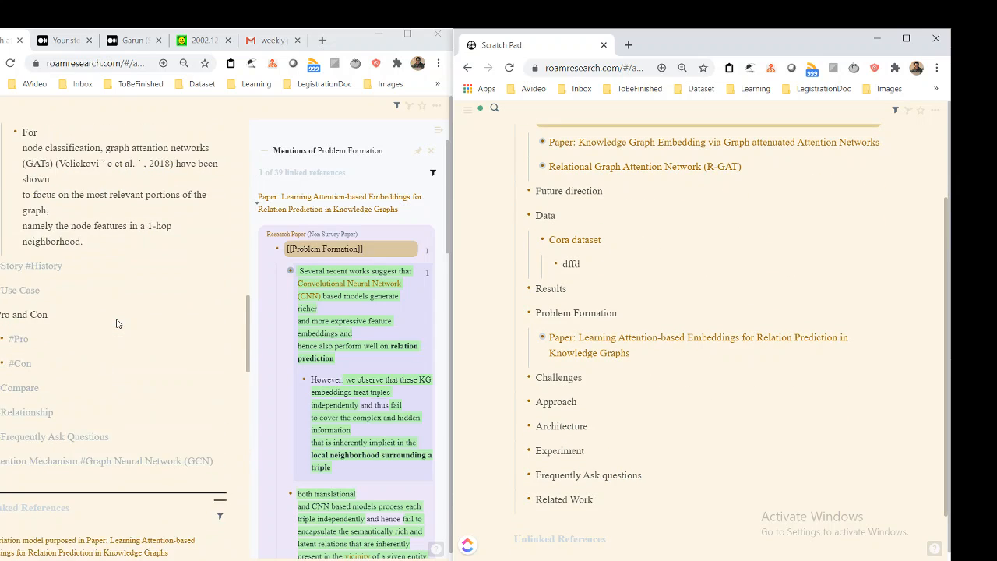
pyautogui.scroll(5, 117, 323)
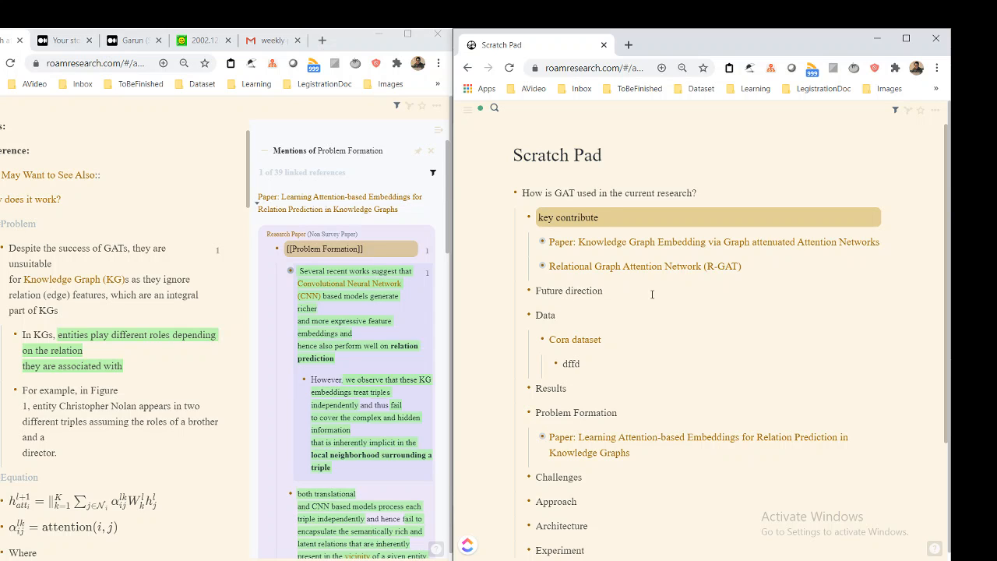
pyautogui.scroll(1, 201, 300)
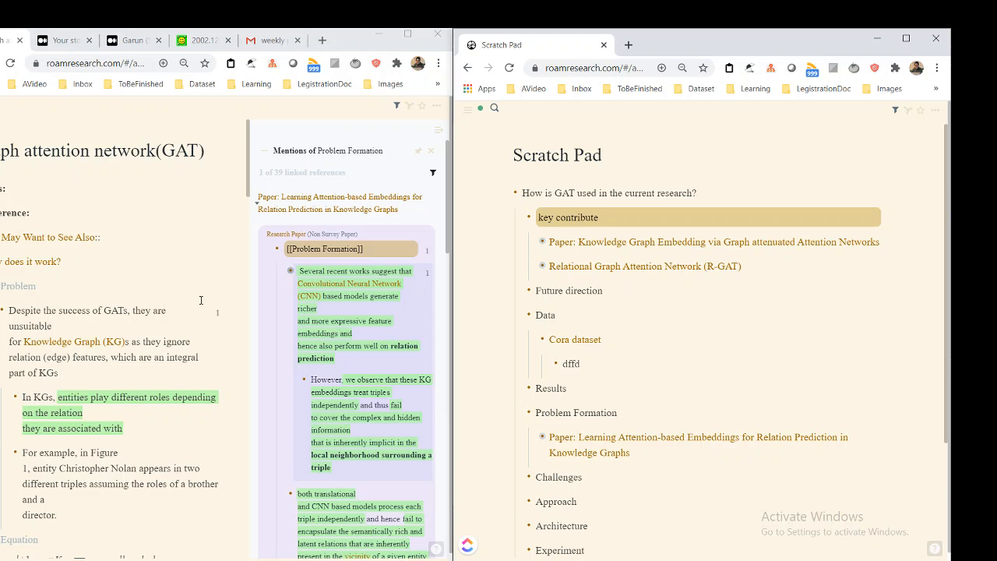
pyautogui.click(624, 293)
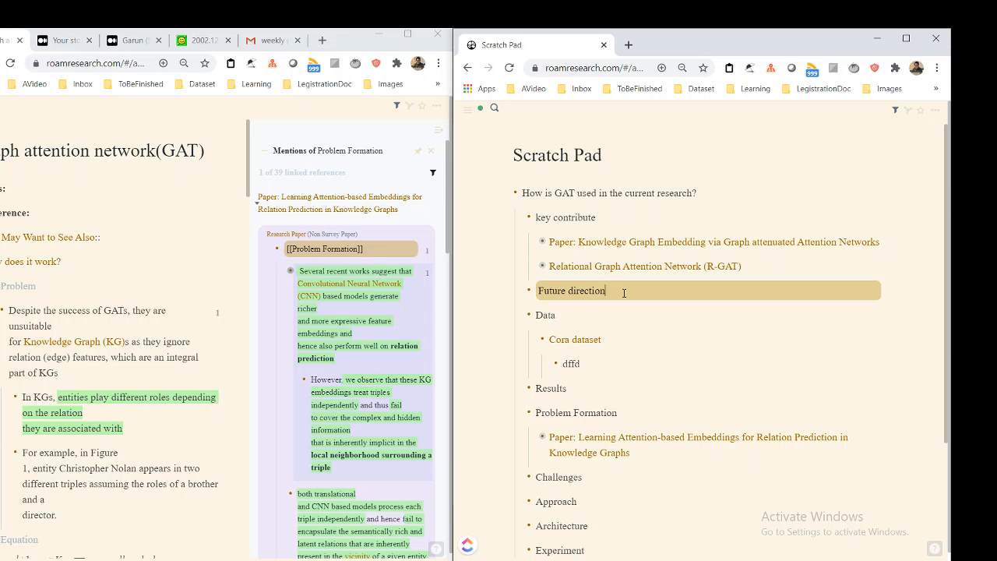
pyautogui.scroll(-1, 523, 305)
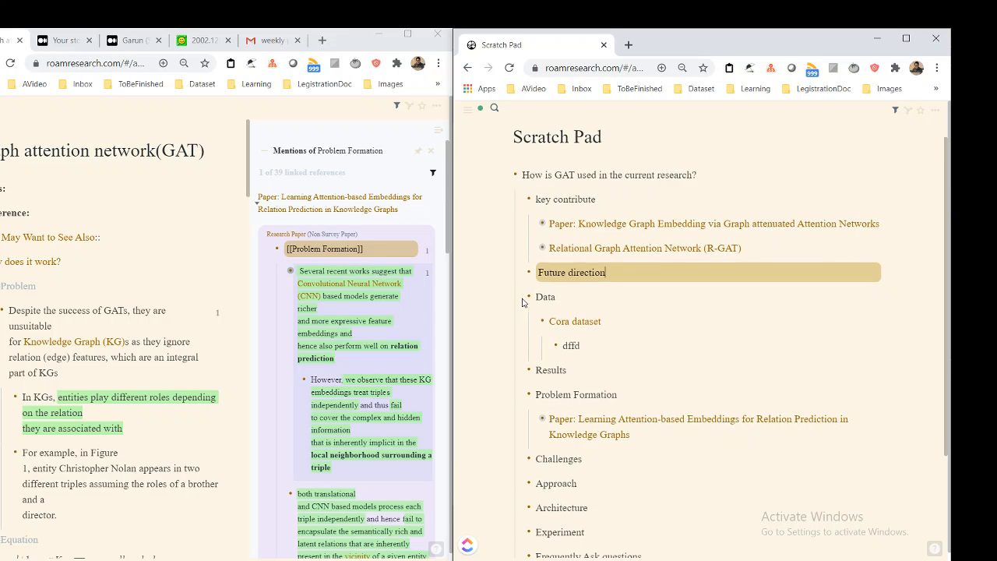
pyautogui.scroll(1, 523, 302)
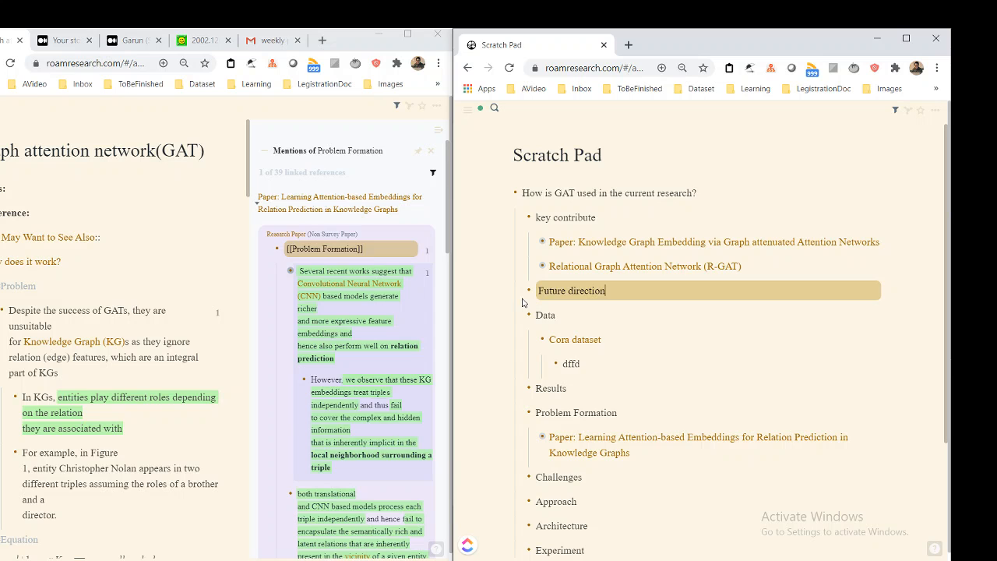
pyautogui.hotkey('alt', 'Tab')
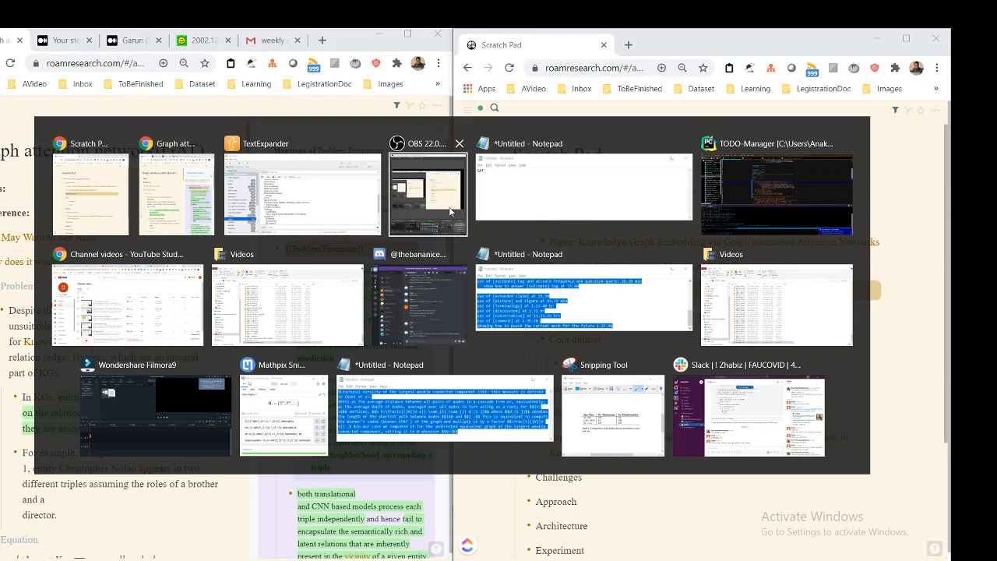